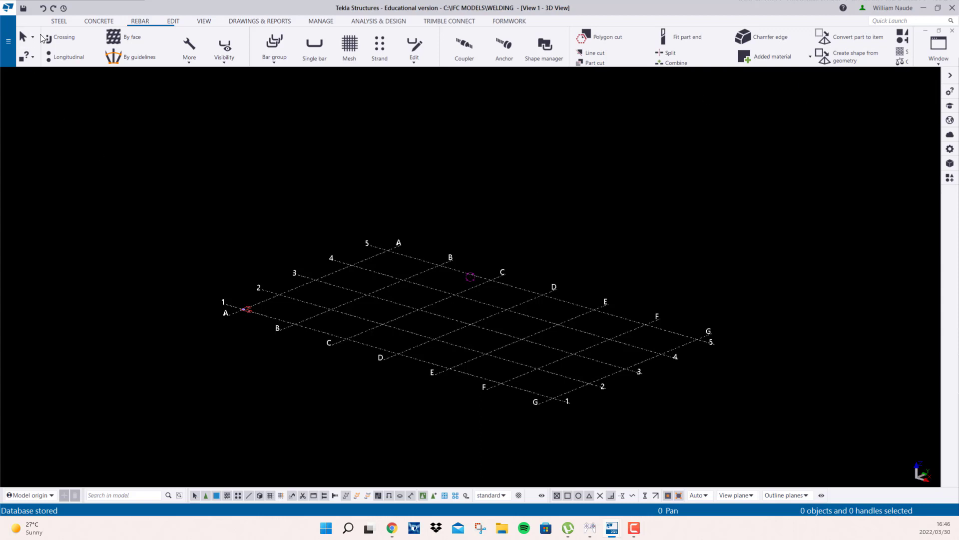
# Model a steel beam along grid line 4 from grid line A to grid line B
pyautogui.click(59, 21)
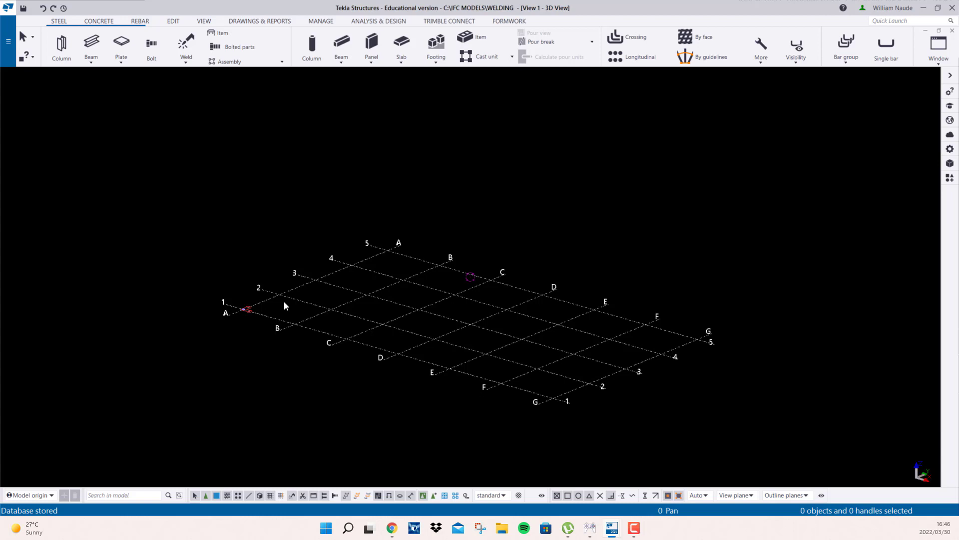
pyautogui.click(102, 45)
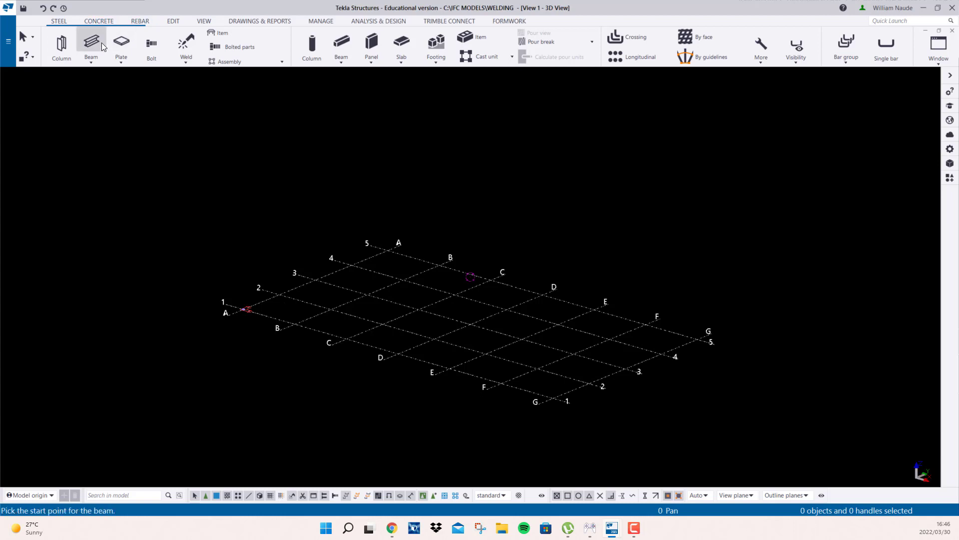
pyautogui.scroll(6, 310, 255)
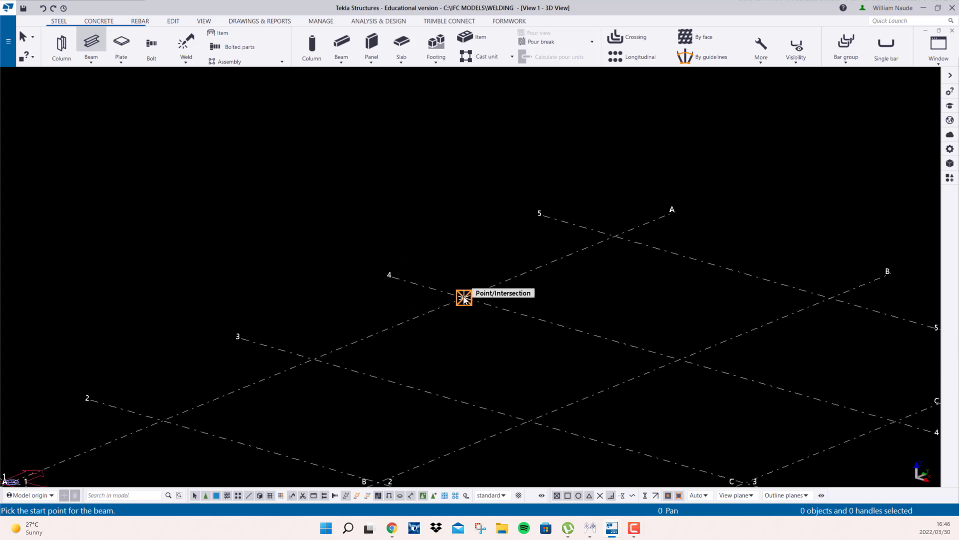
pyautogui.click(464, 296)
pyautogui.click(679, 358)
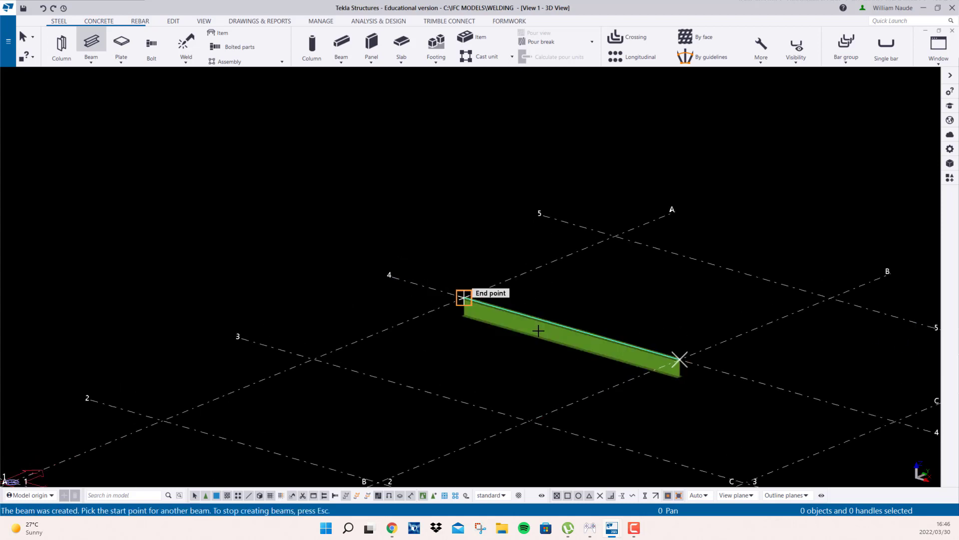
# Model a second steel beam from the first beam's midpoint to grid line 3, midway between grid lines A and B
pyautogui.click(572, 328)
pyautogui.click(421, 389)
pyautogui.scroll(11, 573, 341)
pyautogui.rightClick(569, 285)
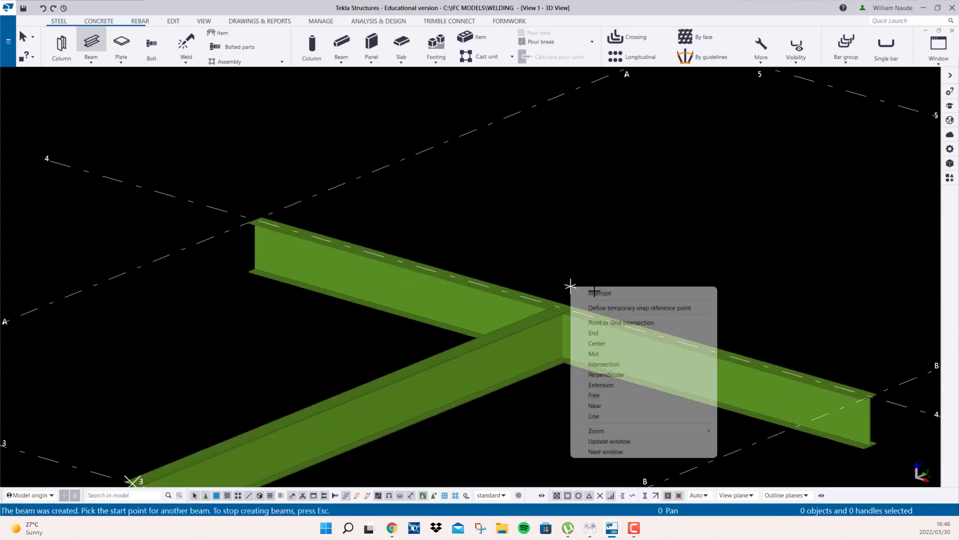
pyautogui.click(595, 292)
# Use assembly selection to check which parts belong to each beam's assembly, and restore component selection
pyautogui.moveTo(476, 266); pyautogui.dragTo(379, 232, button='middle')
pyautogui.scroll(-5, 375, 229)
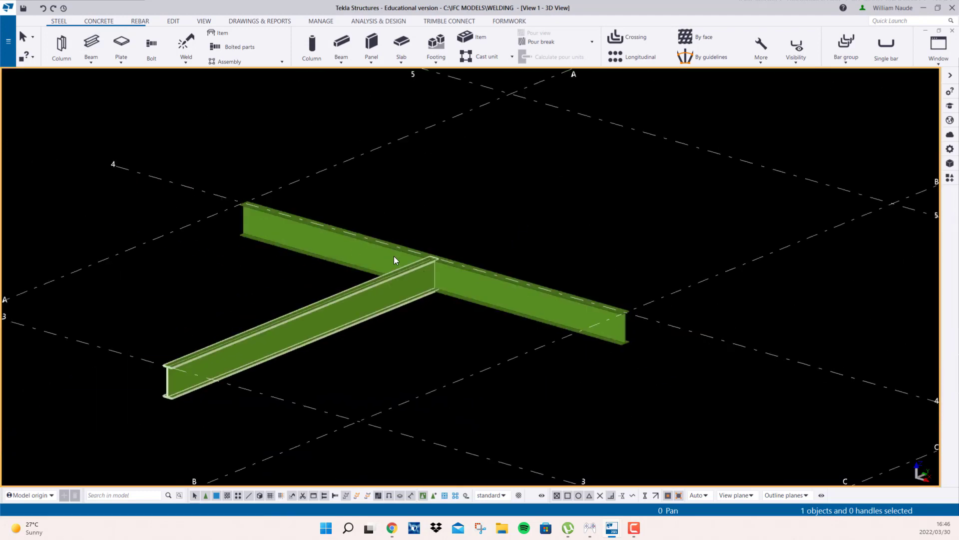
pyautogui.click(444, 495)
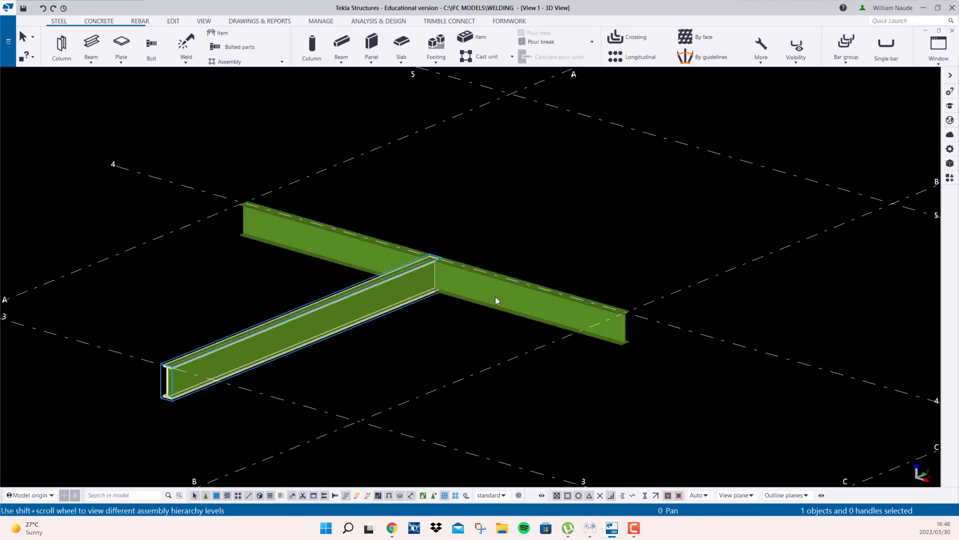
pyautogui.click(423, 495)
# Start creating a weld between parts and open the weld properties
pyautogui.click(189, 54)
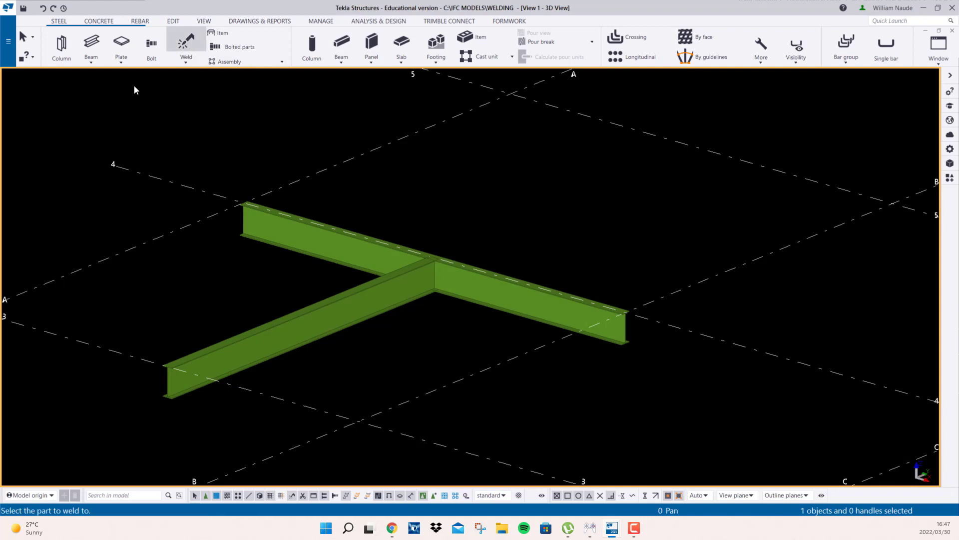
pyautogui.click(190, 59)
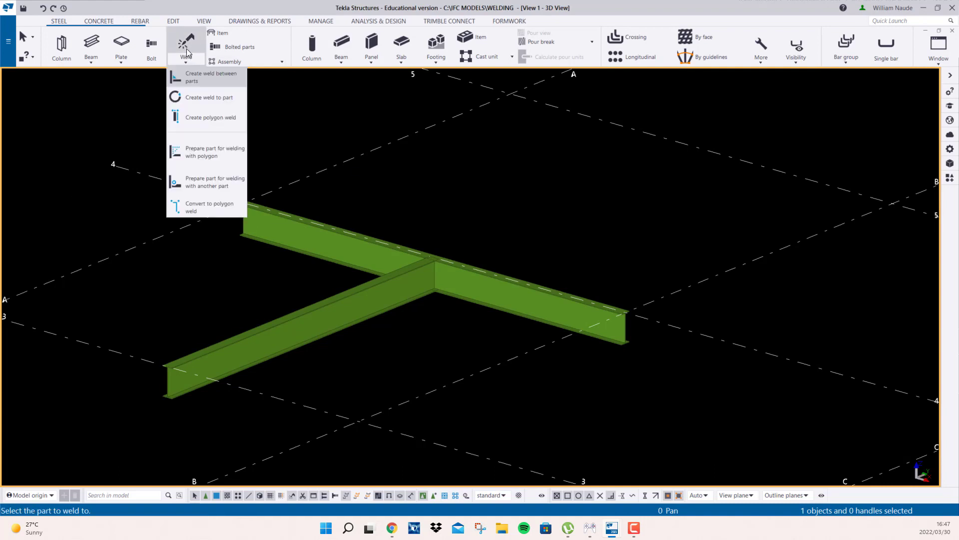
pyautogui.click(190, 42)
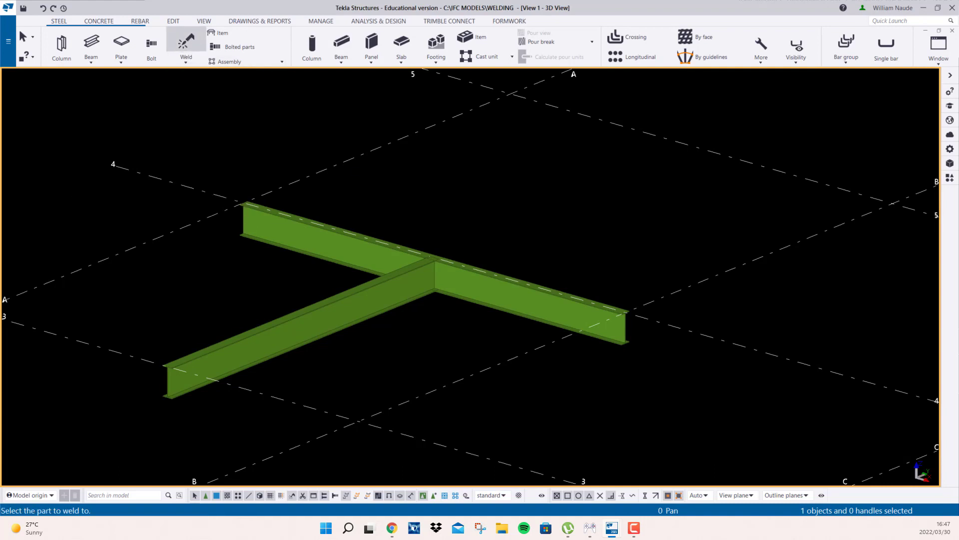
pyautogui.doubleClick(197, 40)
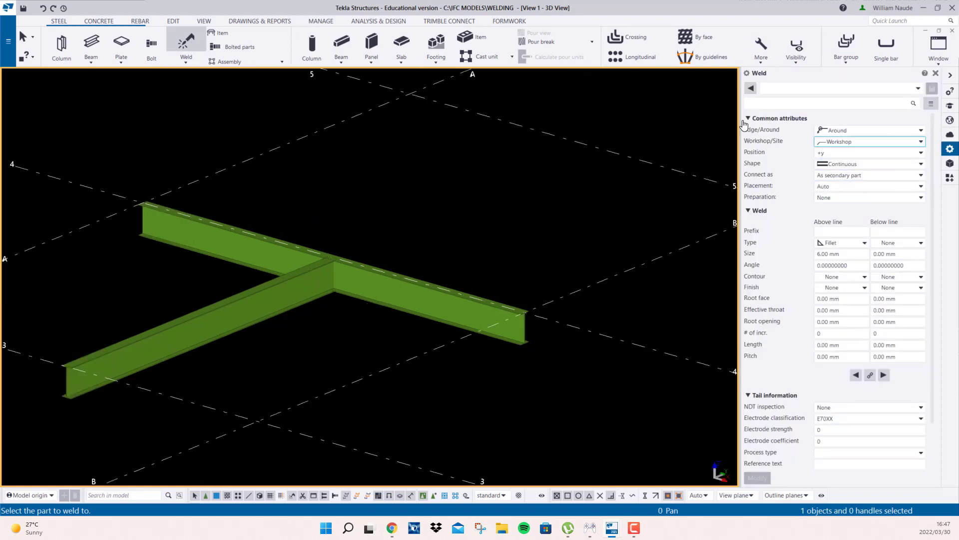
# Examine the weld's Edge/Around, Workshop/Site and Position options
pyautogui.click(853, 132)
pyautogui.click(855, 131)
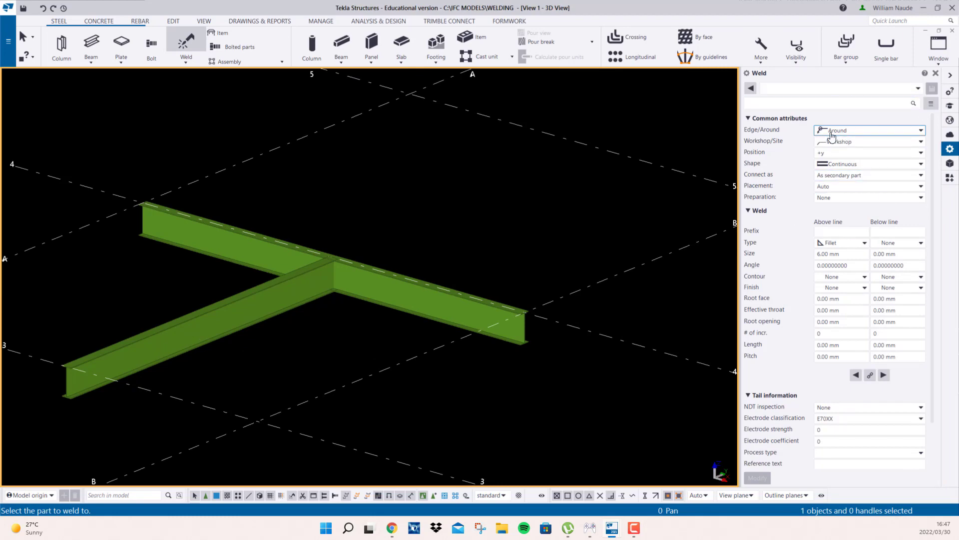
pyautogui.scroll(5, 332, 264)
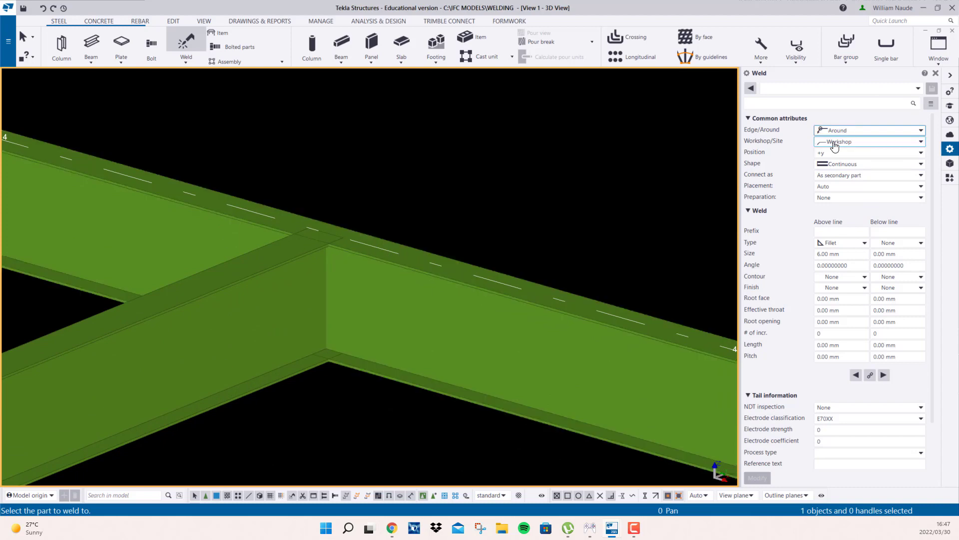
pyautogui.click(842, 145)
pyautogui.click(842, 150)
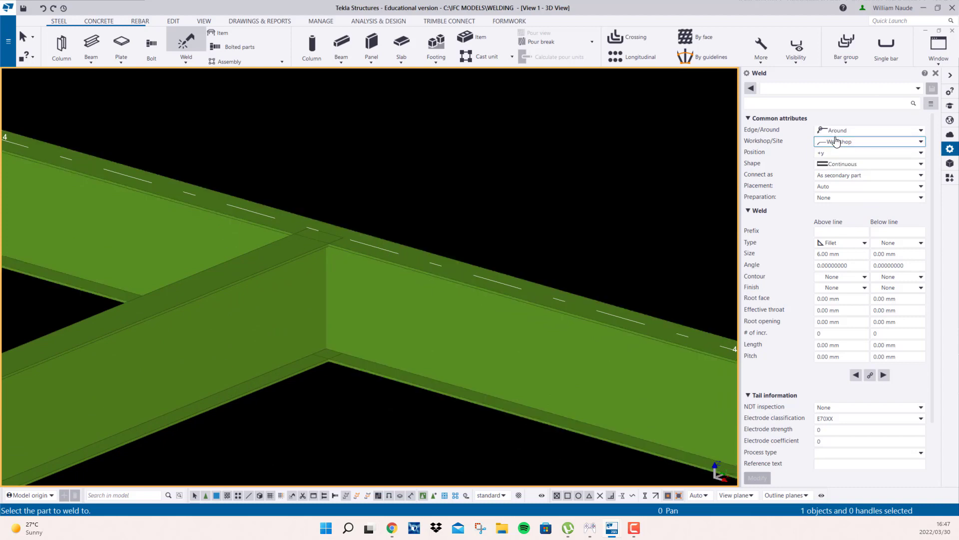
pyautogui.click(838, 153)
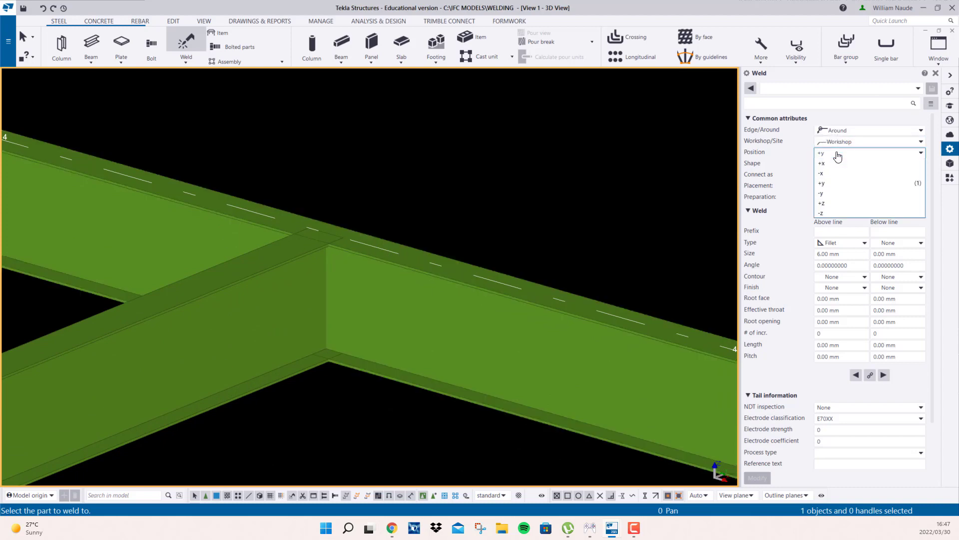
pyautogui.click(837, 153)
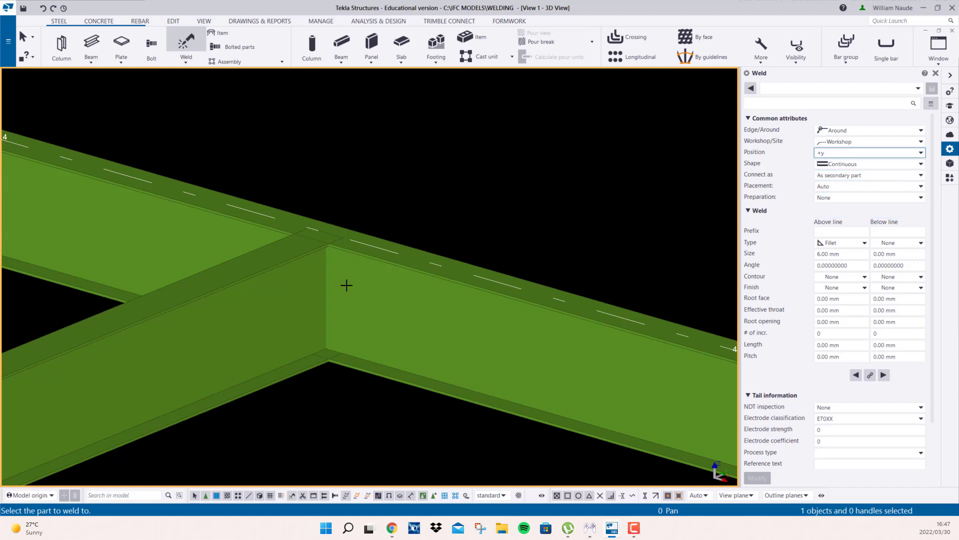
# Examine the weld's Shape, Connect as and Placement options
pyautogui.click(843, 164)
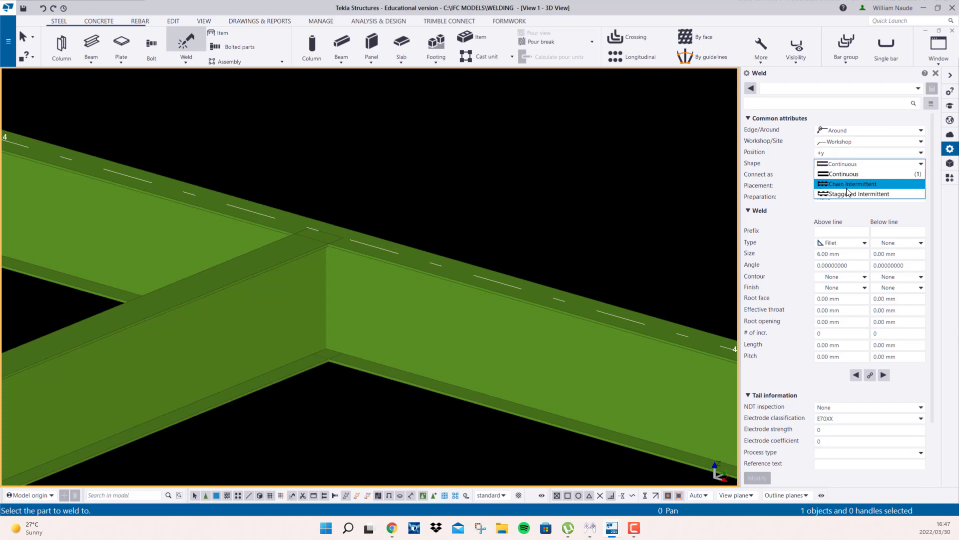
pyautogui.click(851, 165)
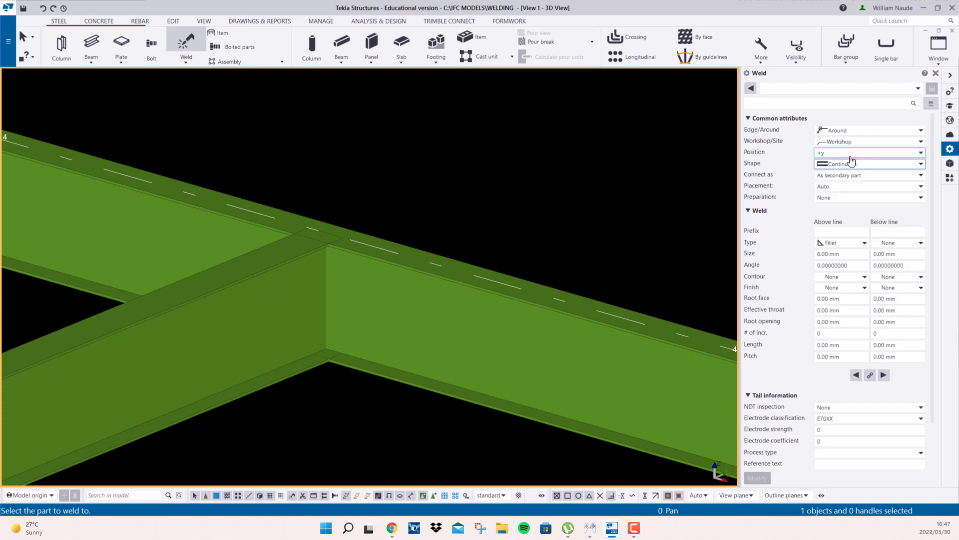
pyautogui.click(845, 176)
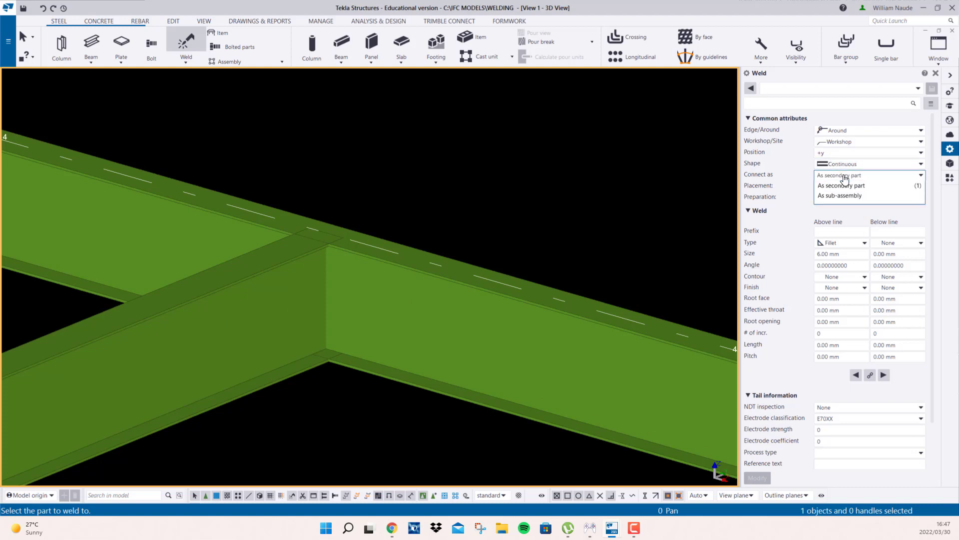
pyautogui.click(826, 177)
pyautogui.click(857, 176)
pyautogui.click(862, 185)
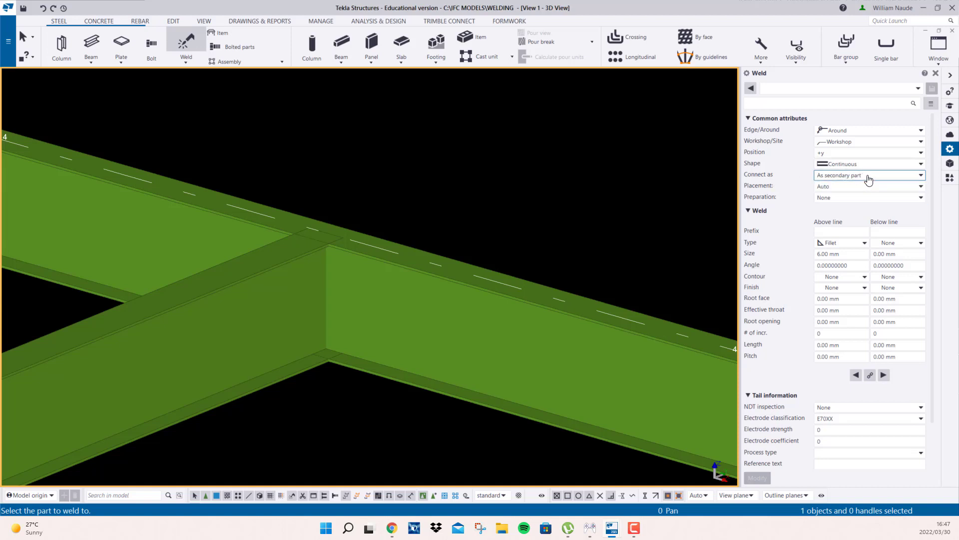
pyautogui.click(850, 190)
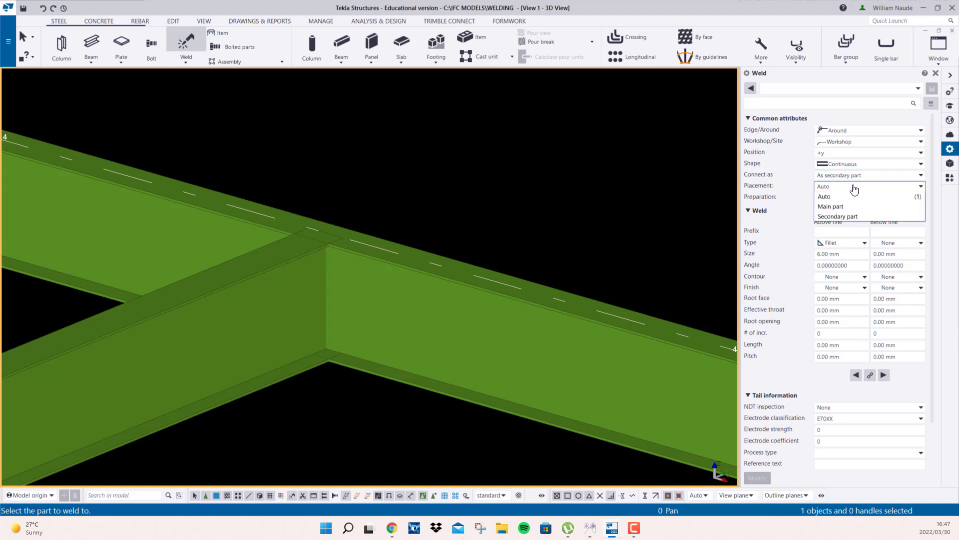
pyautogui.click(836, 193)
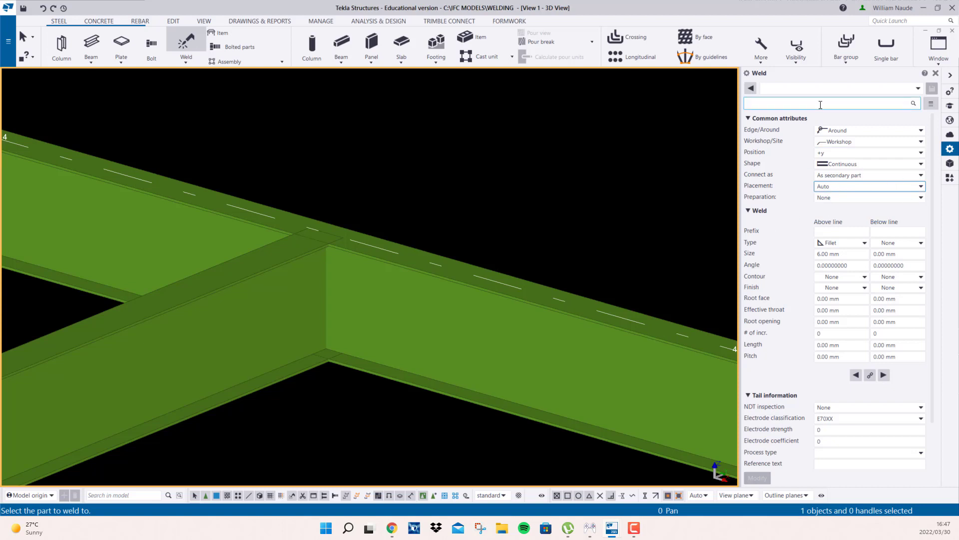
# Set the below-line weld type to Fillet with a size of 6 mm
pyautogui.click(829, 232)
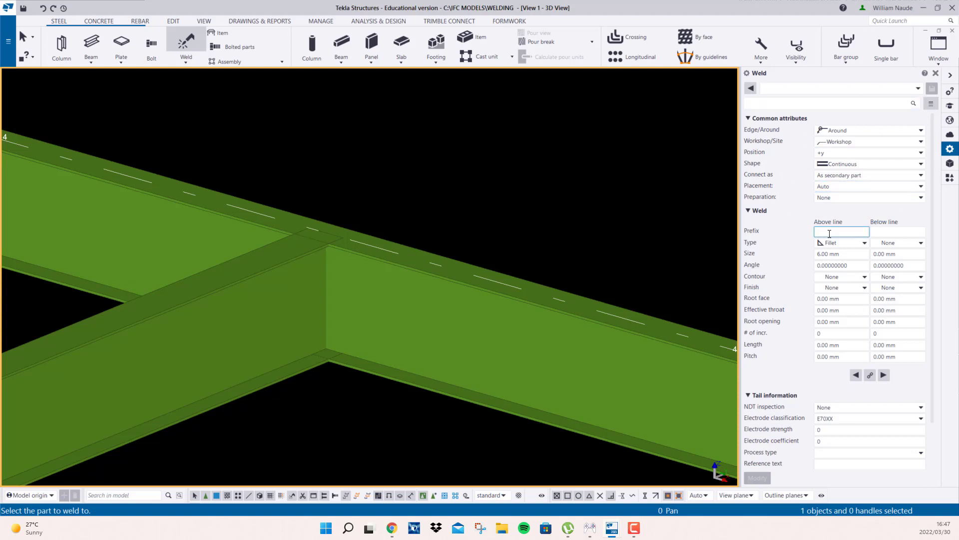
pyautogui.click(888, 243)
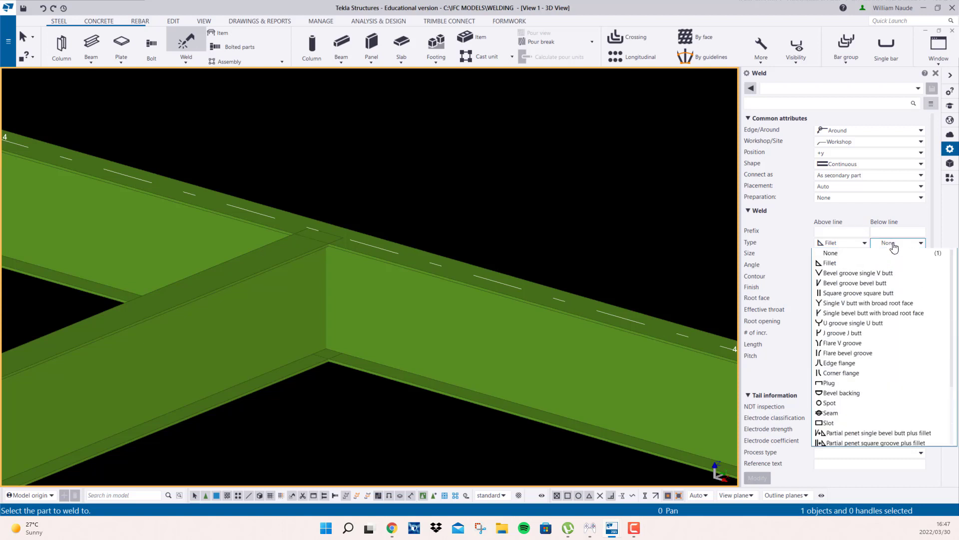
pyautogui.click(838, 260)
pyautogui.press('Tab')
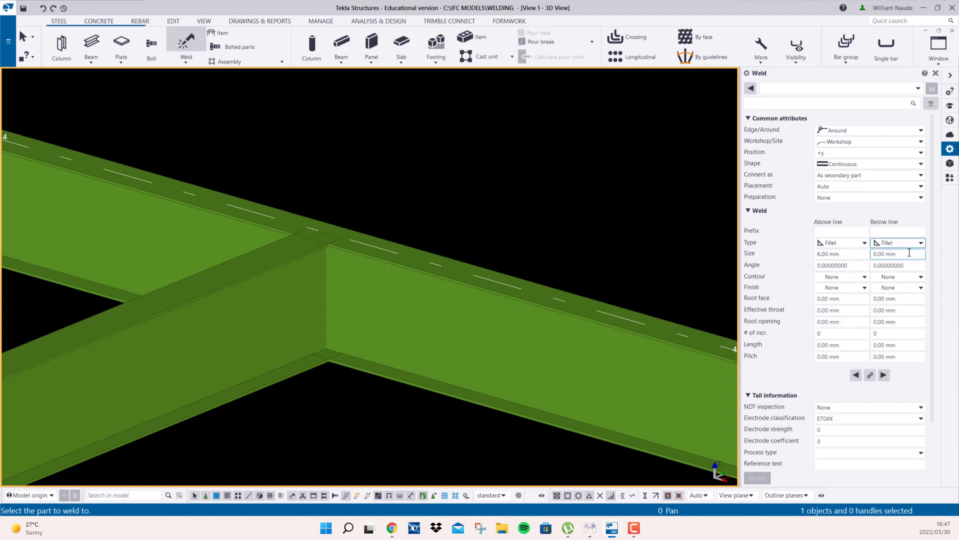
pyautogui.write('6')
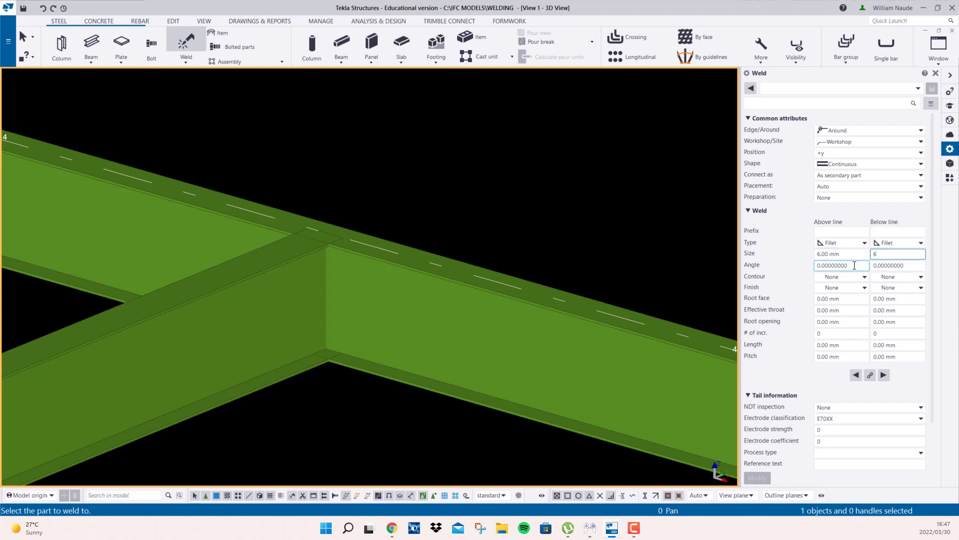
# Examine the weld's Contour and Finish options and the tail information settings
pyautogui.click(851, 281)
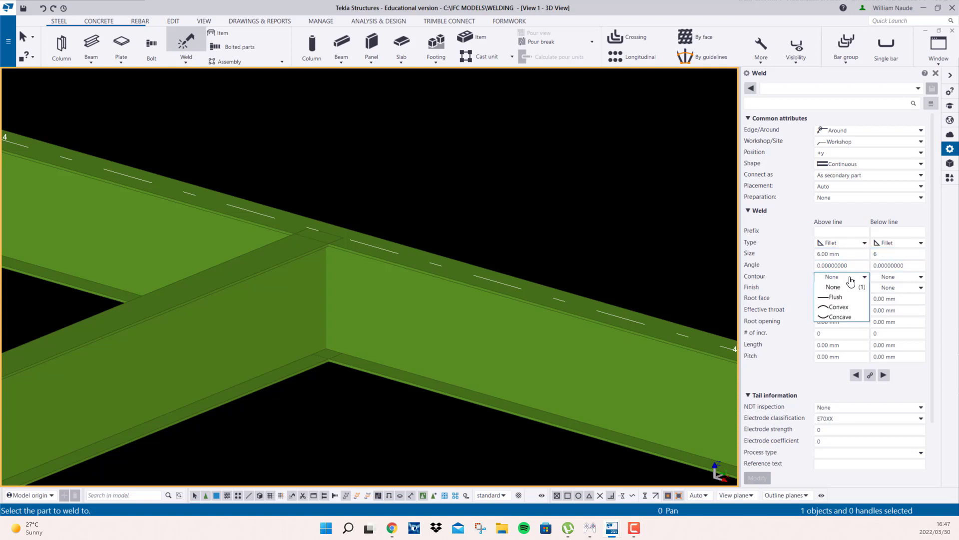
pyautogui.click(901, 278)
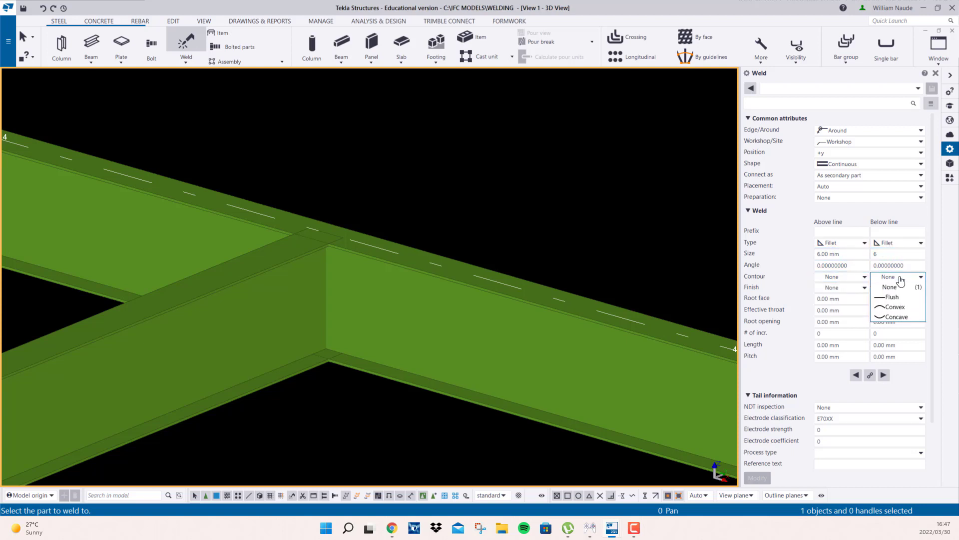
pyautogui.click(889, 287)
pyautogui.click(842, 289)
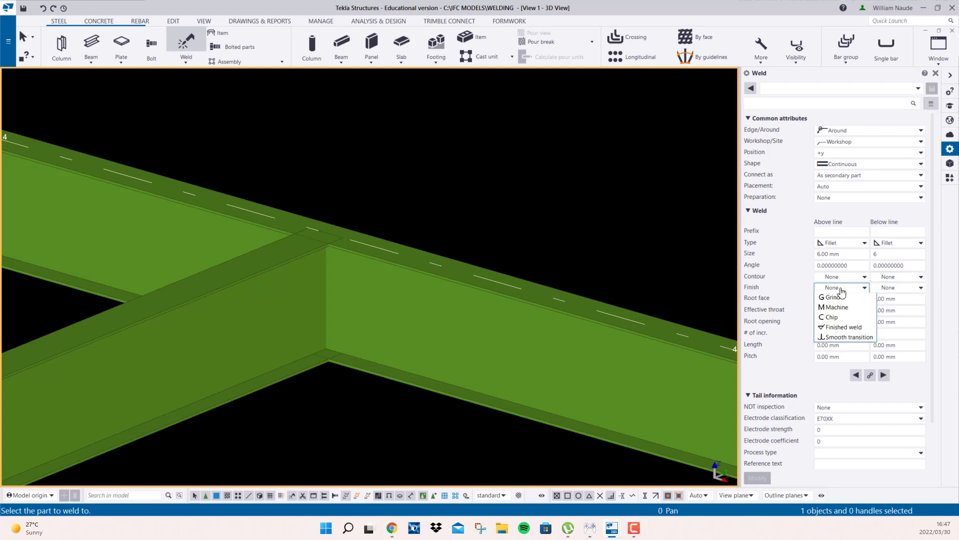
pyautogui.click(856, 296)
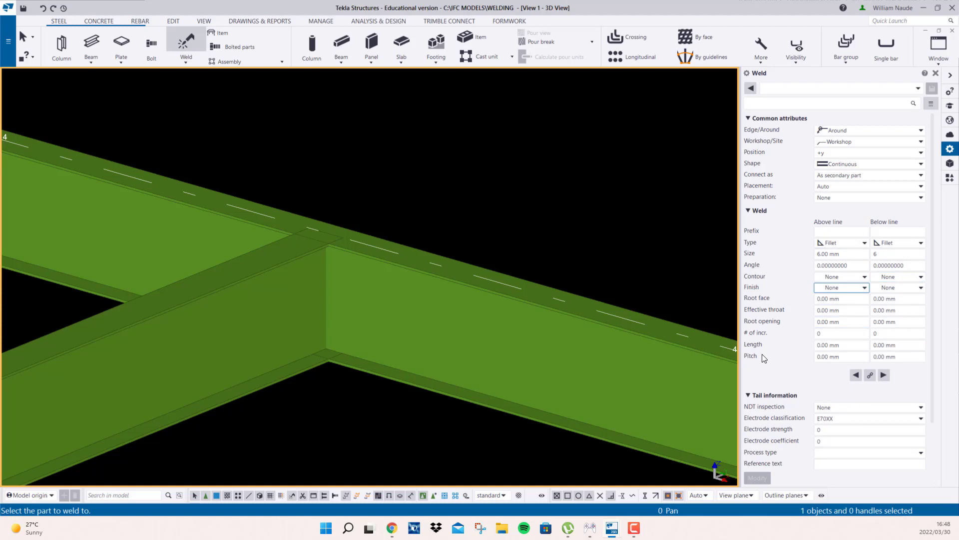
pyautogui.scroll(-1, 839, 421)
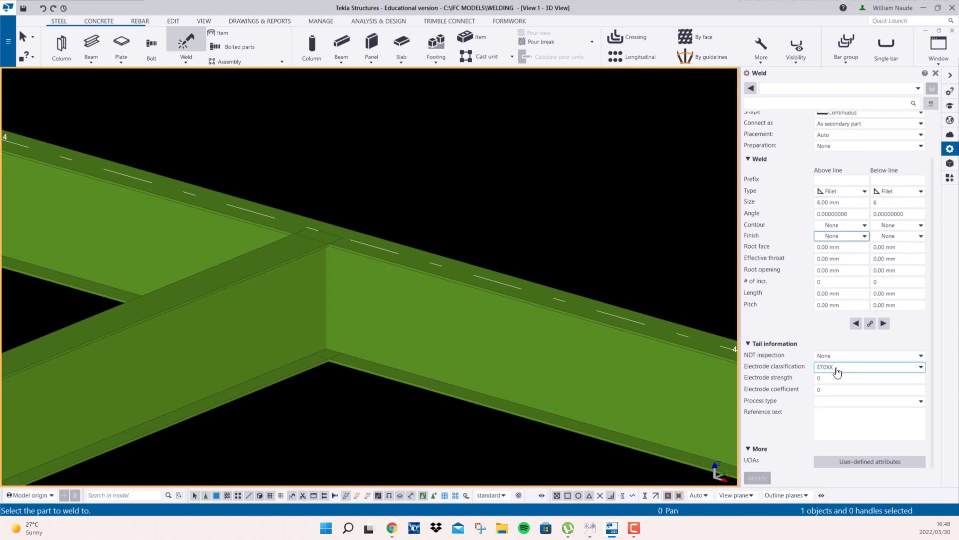
pyautogui.click(828, 435)
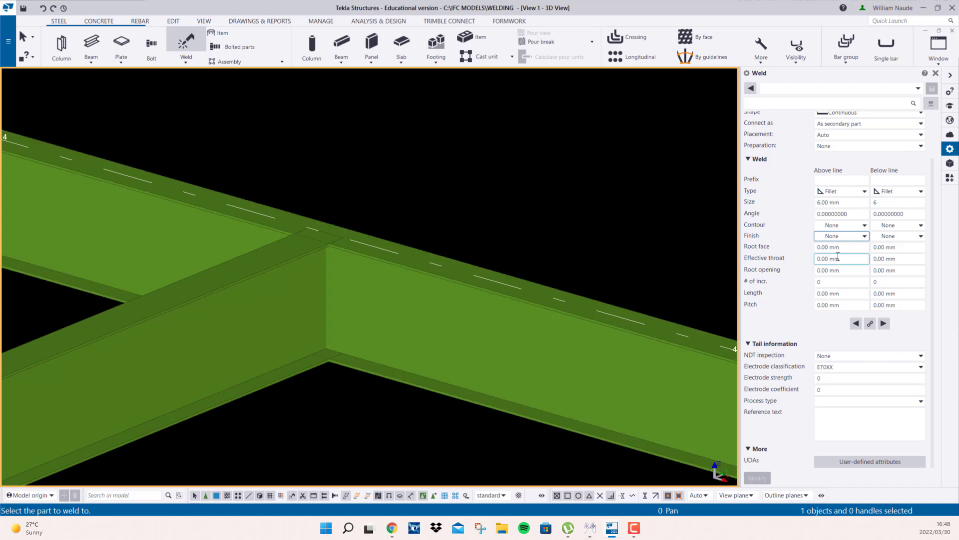
pyautogui.scroll(1, 842, 230)
# Weld the second beam to the grid line 4 beam as the main part, and end the weld command
pyautogui.click(895, 226)
pyautogui.press('Tab')
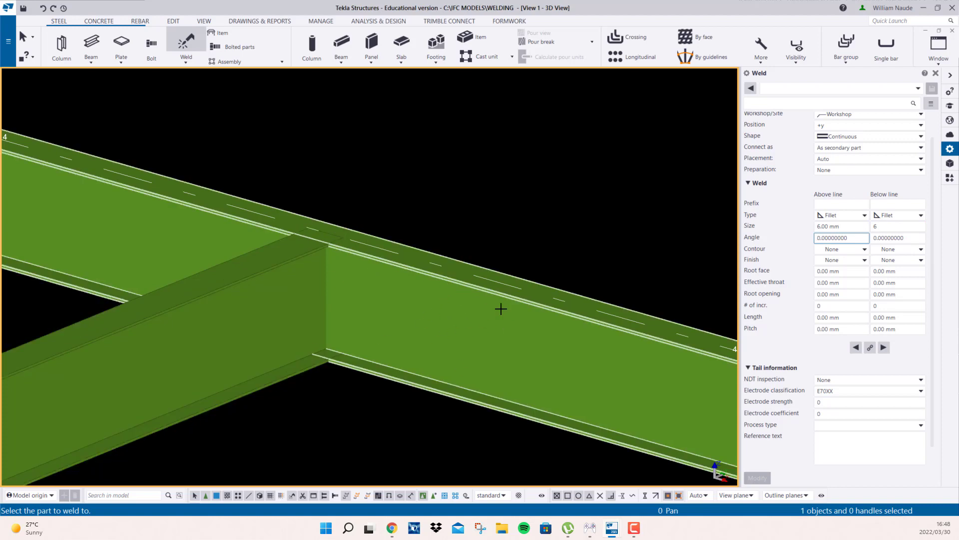
pyautogui.click(468, 325)
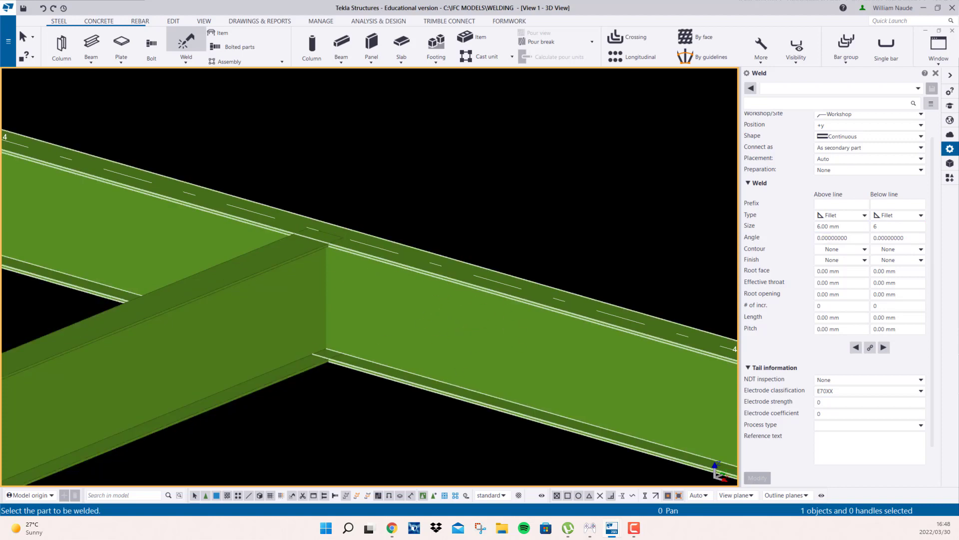
pyautogui.click(264, 305)
pyautogui.rightClick(379, 208)
pyautogui.click(393, 213)
pyautogui.rightClick(397, 183)
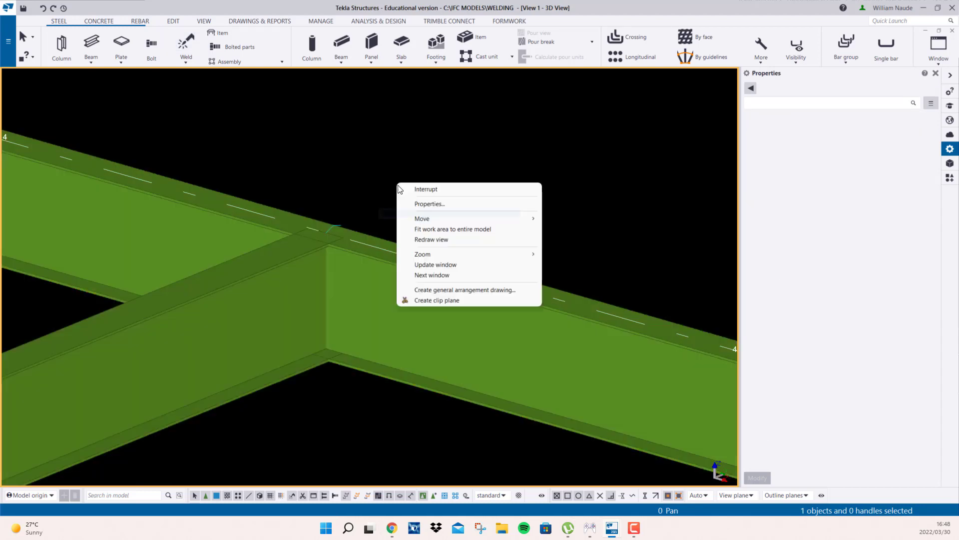
# Redraw the 3D view and change its display settings to show welds in components, with welds represented as Exact - no weld mark
pyautogui.click(430, 240)
pyautogui.scroll(3, 350, 215)
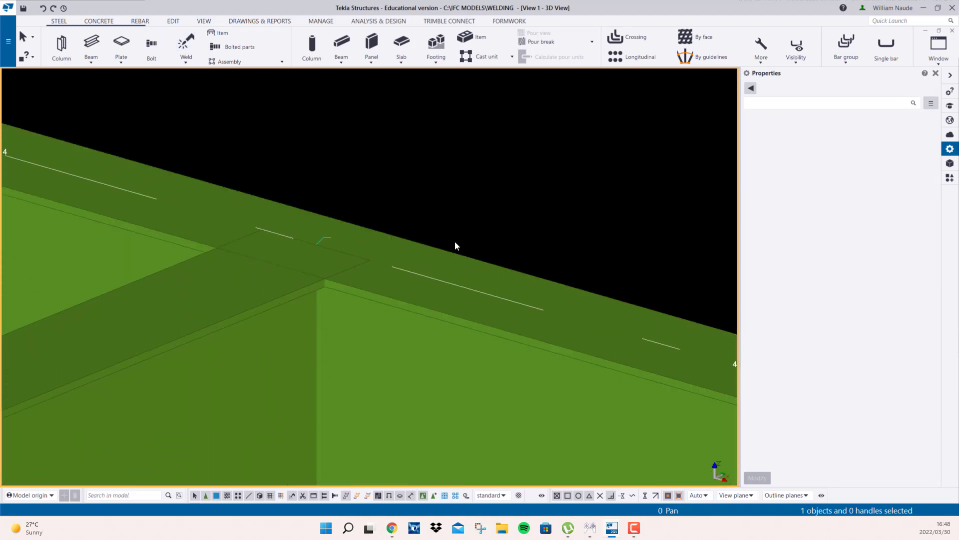
pyautogui.doubleClick(311, 196)
pyautogui.click(107, 264)
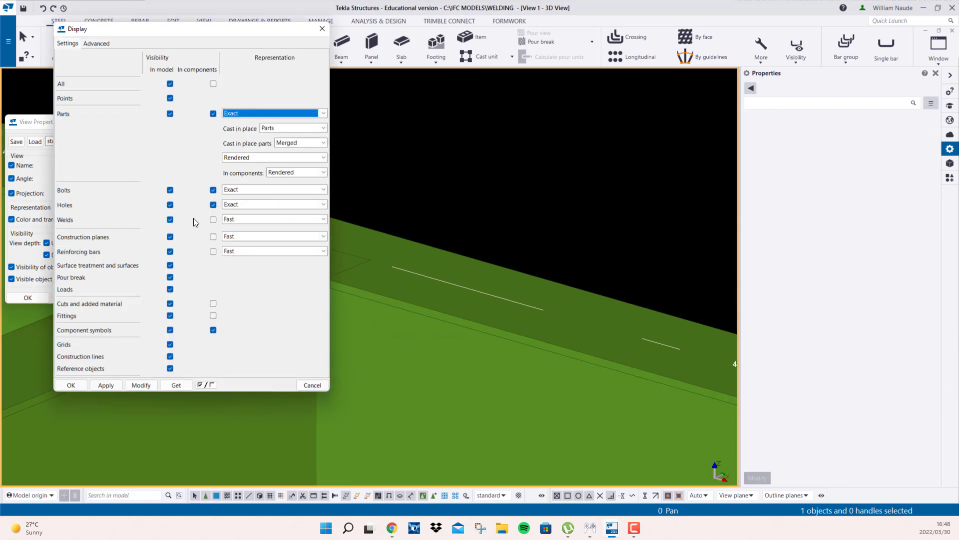
pyautogui.click(213, 219)
pyautogui.click(232, 219)
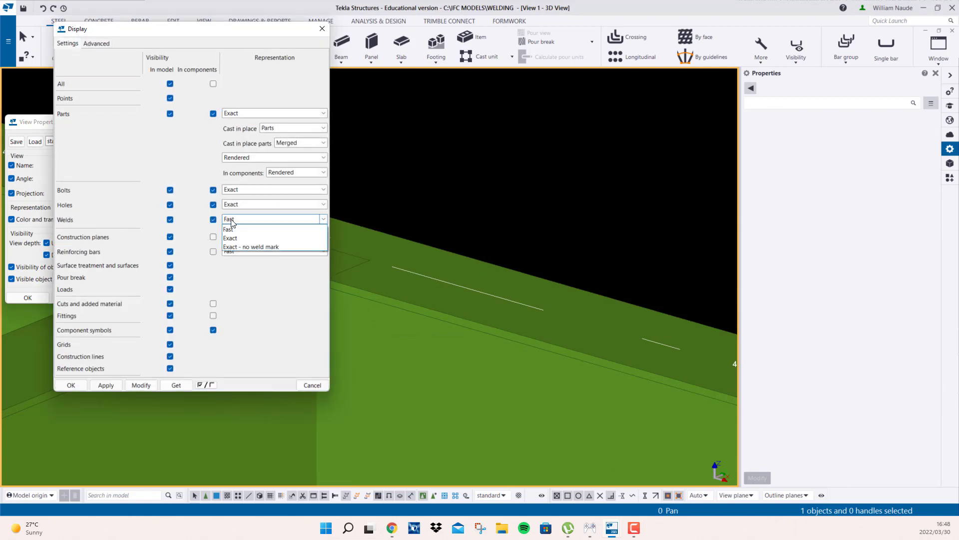
pyautogui.click(244, 246)
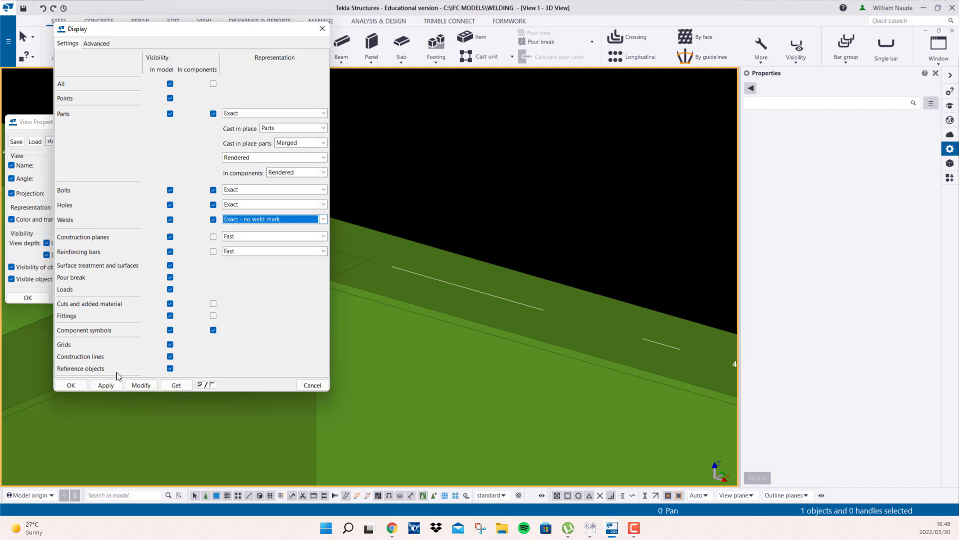
pyautogui.click(141, 385)
pyautogui.click(71, 385)
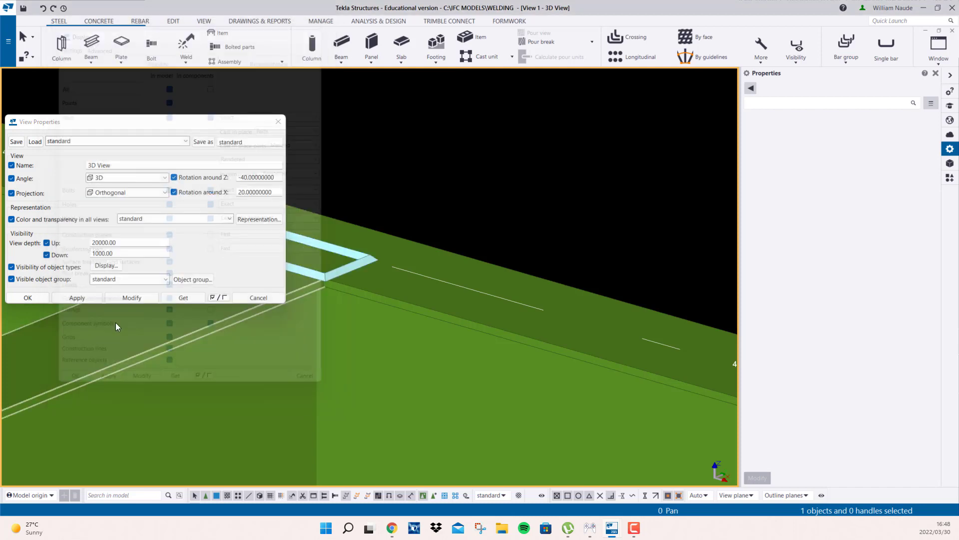
pyautogui.click(112, 300)
pyautogui.click(36, 299)
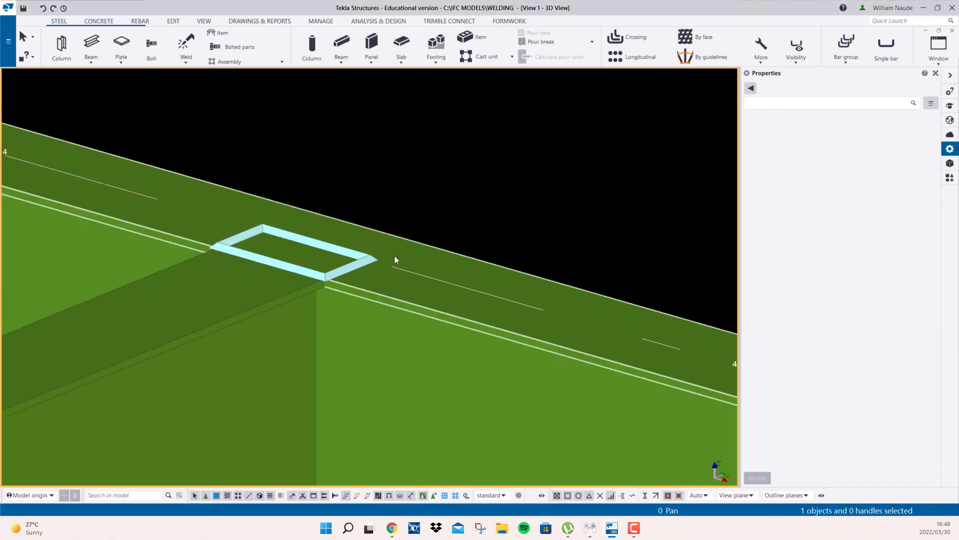
# Examine the weld around the second beam's end at the grid line 4 beam, from close up and from several angles
pyautogui.scroll(3, 320, 269)
pyautogui.scroll(-4, 357, 200)
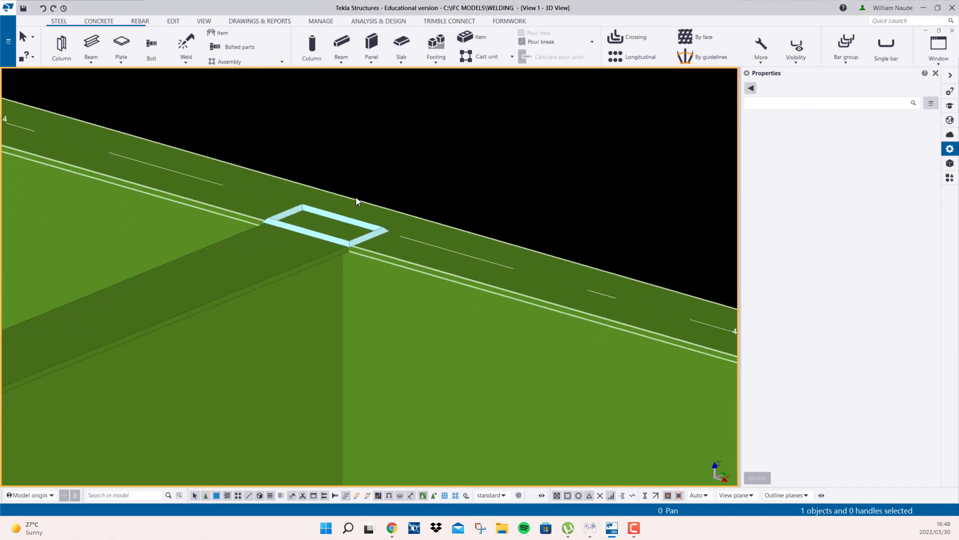
pyautogui.moveTo(358, 276)
pyautogui.keyDown('ctrl'); pyautogui.mouseDown(button='middle')
pyautogui.moveTo(384, 158)
pyautogui.moveTo(444, 304)
pyautogui.moveTo(412, 307)
pyautogui.mouseUp(button='middle'); pyautogui.keyUp('ctrl')
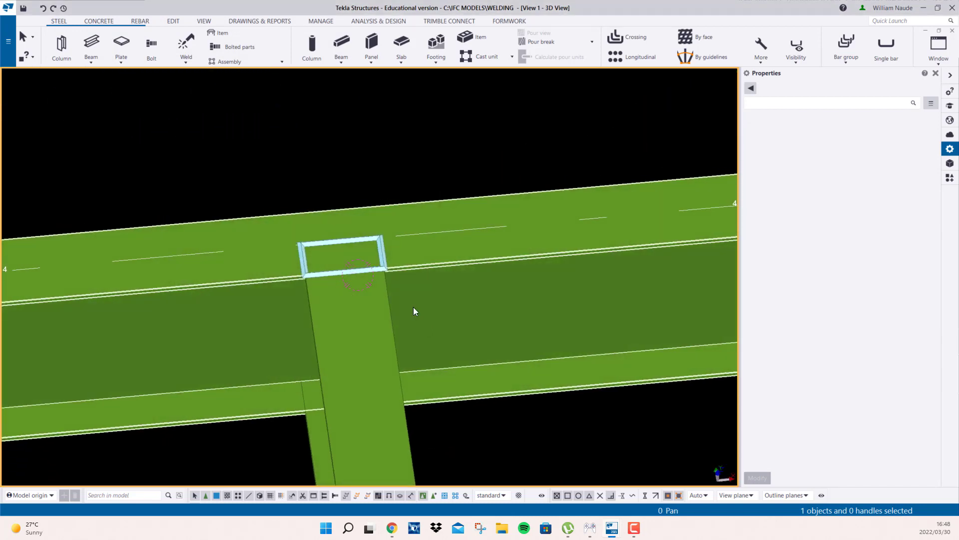
pyautogui.scroll(3, 374, 261)
pyautogui.keyDown('ctrl'); pyautogui.moveTo(374, 259); pyautogui.dragTo(270, 193, button='middle'); pyautogui.keyUp('ctrl')
pyautogui.scroll(2, 345, 280)
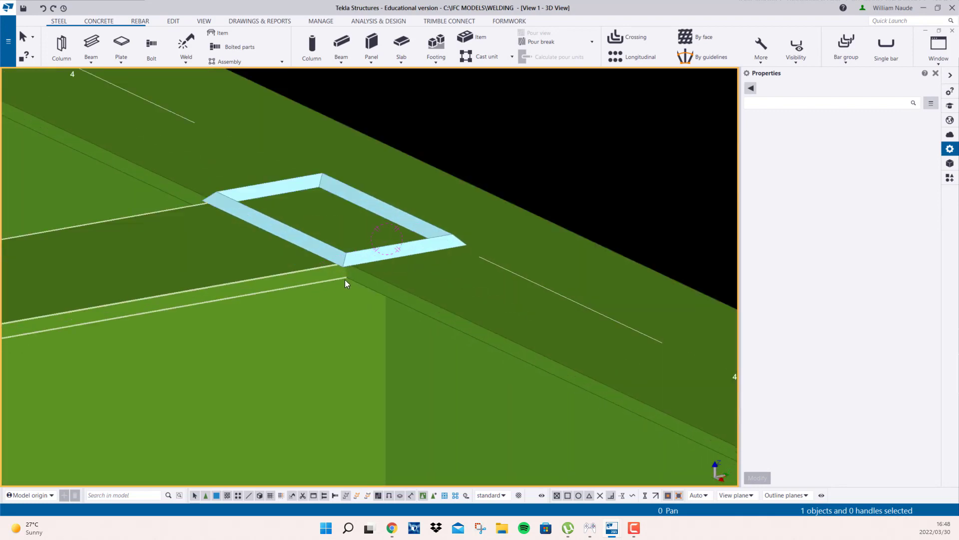
pyautogui.scroll(-3, 346, 238)
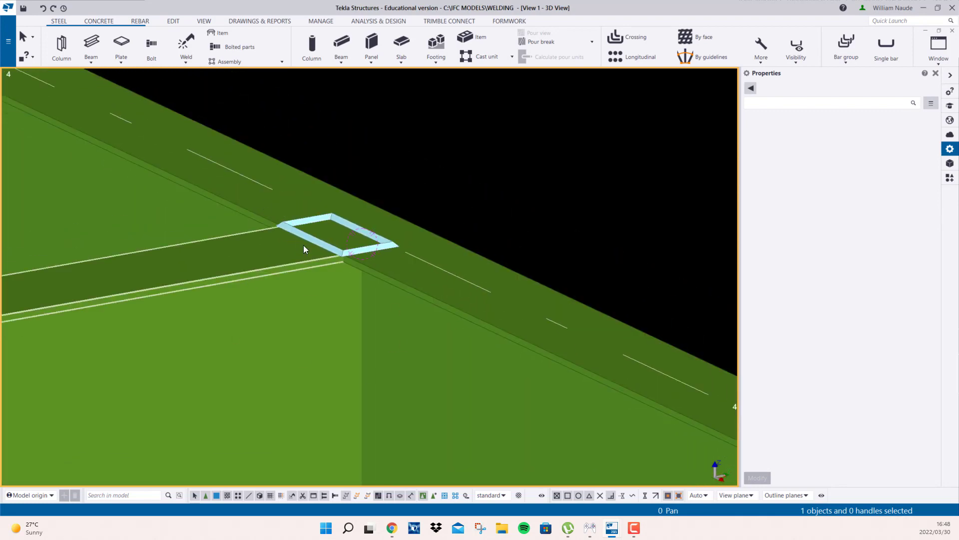
pyautogui.scroll(-3, 410, 295)
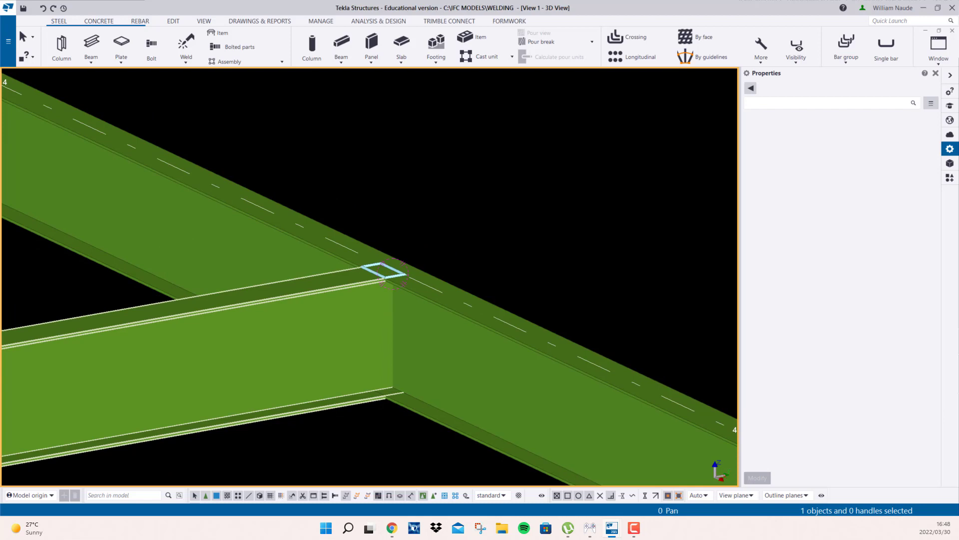
# Delete the weld between the two beams and check the second beam with assembly selection
pyautogui.scroll(5, 392, 272)
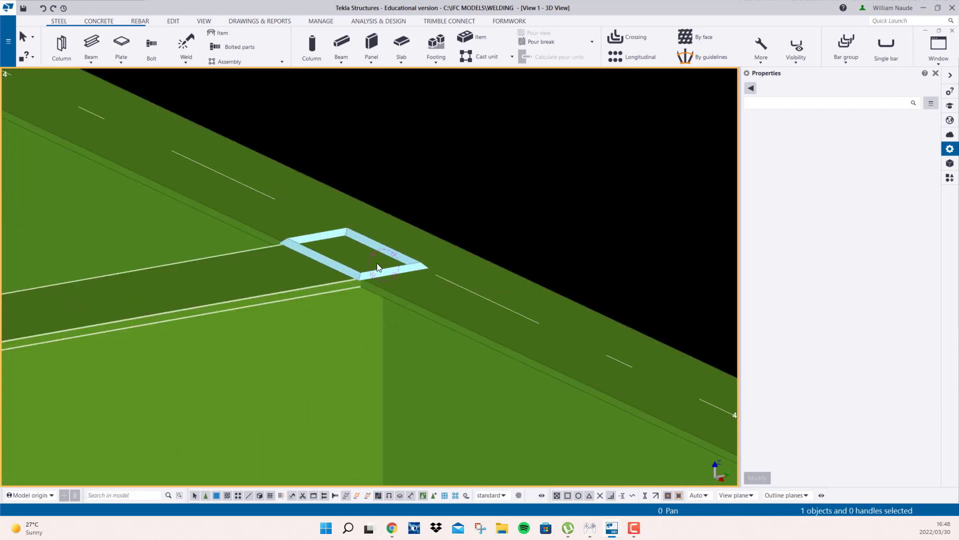
pyautogui.click(376, 274)
pyautogui.press('Delete')
pyautogui.scroll(-3, 377, 274)
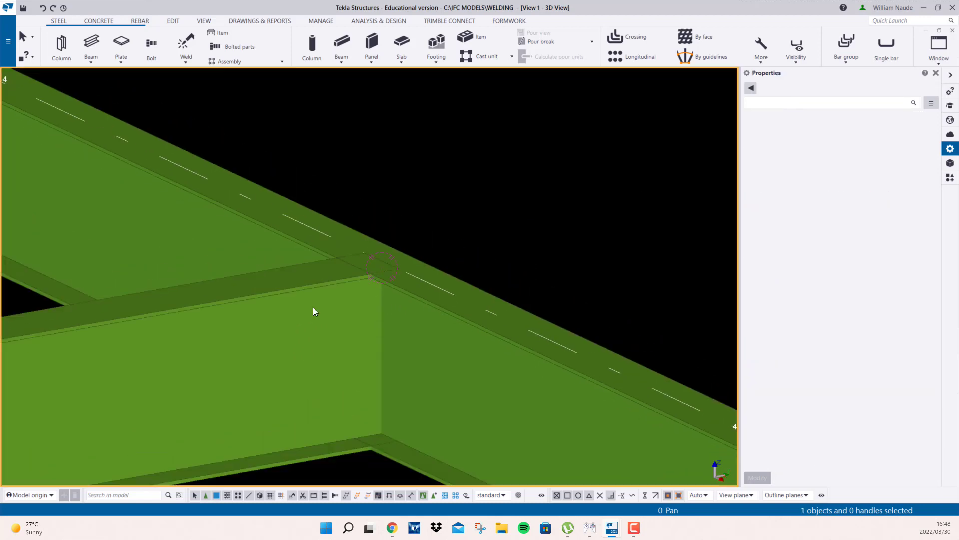
pyautogui.scroll(-3, 428, 344)
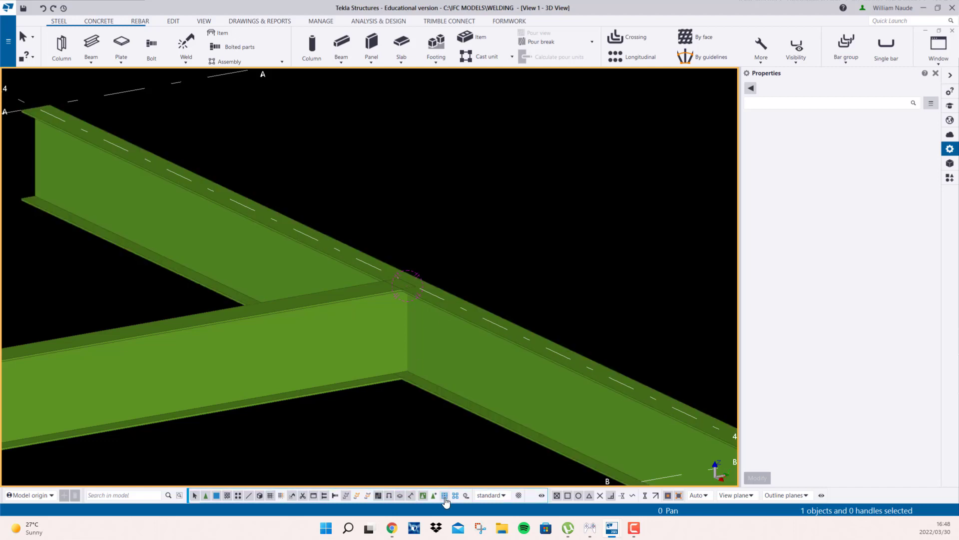
pyautogui.click(291, 330)
pyautogui.click(515, 208)
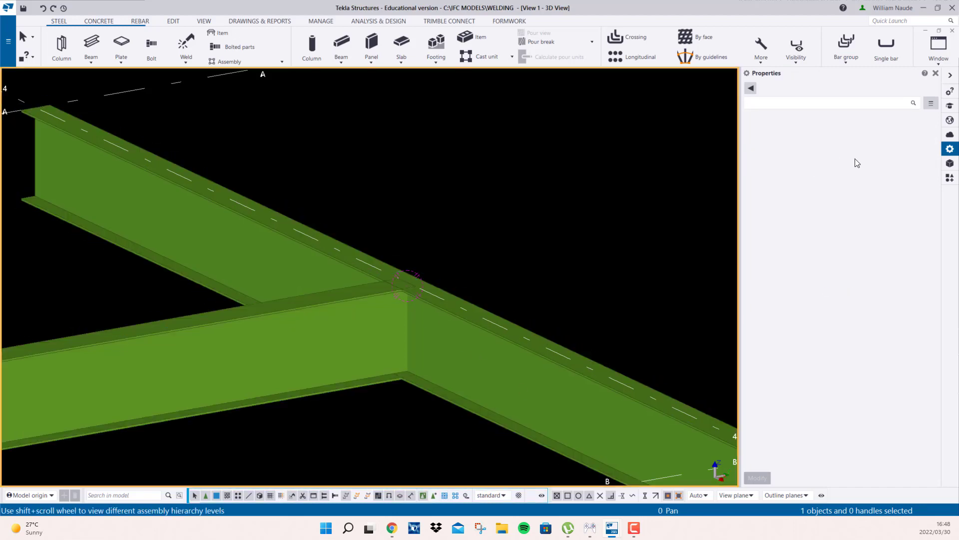
# Search the components for 144 and add an End plate (144) connection from the grid line 4 beam to the second beam
pyautogui.click(950, 177)
pyautogui.write('1')
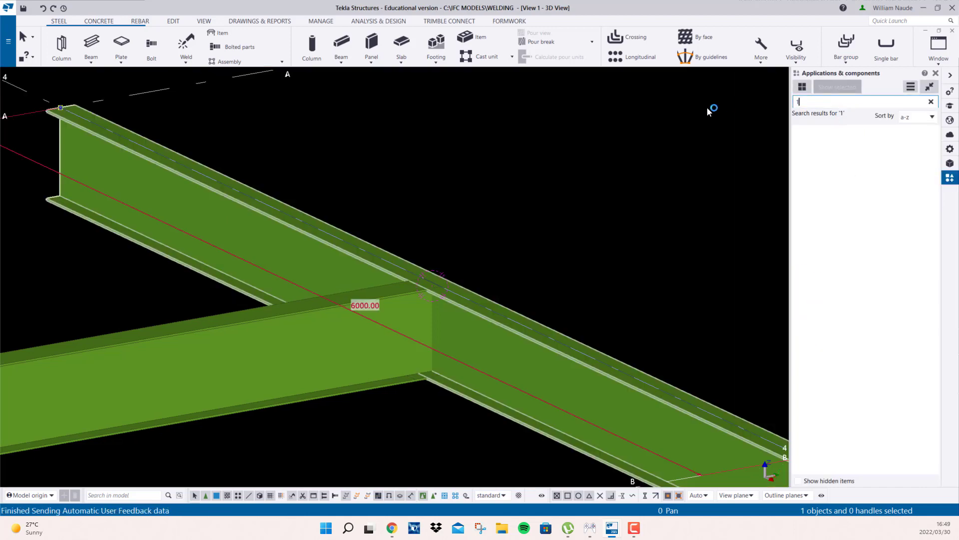
pyautogui.write('44')
pyautogui.click(882, 152)
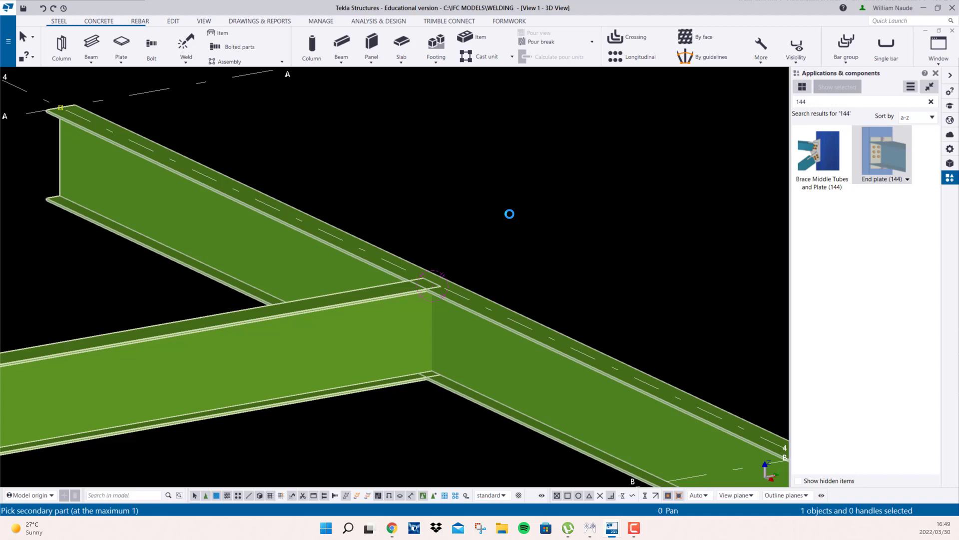
# Examine the end plate connection from both sides, including its bolts, the welds along the second beam's web and the notched flange
pyautogui.scroll(3, 430, 340)
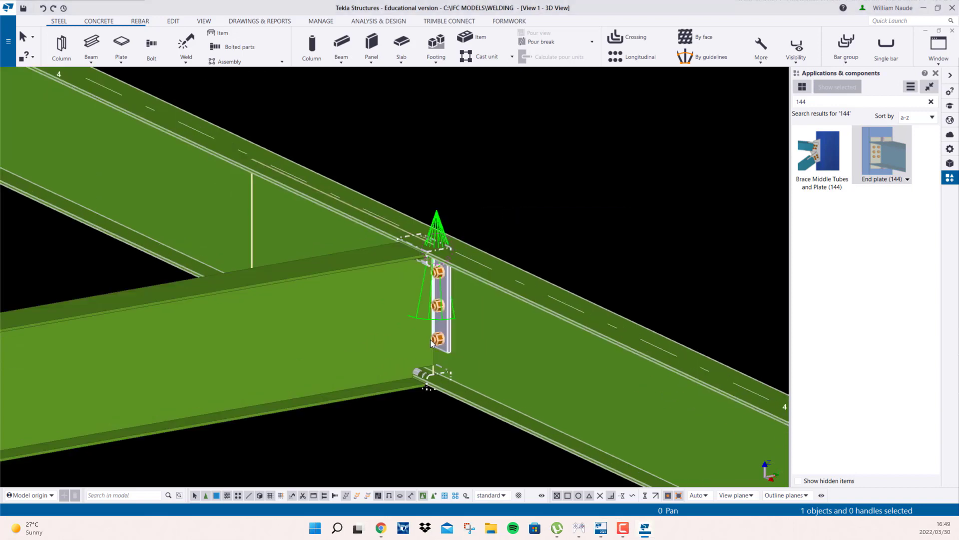
pyautogui.scroll(7, 432, 343)
pyautogui.keyDown('ctrl'); pyautogui.moveTo(431, 357); pyautogui.dragTo(361, 172, button='middle'); pyautogui.keyUp('ctrl')
pyautogui.scroll(-3, 440, 304)
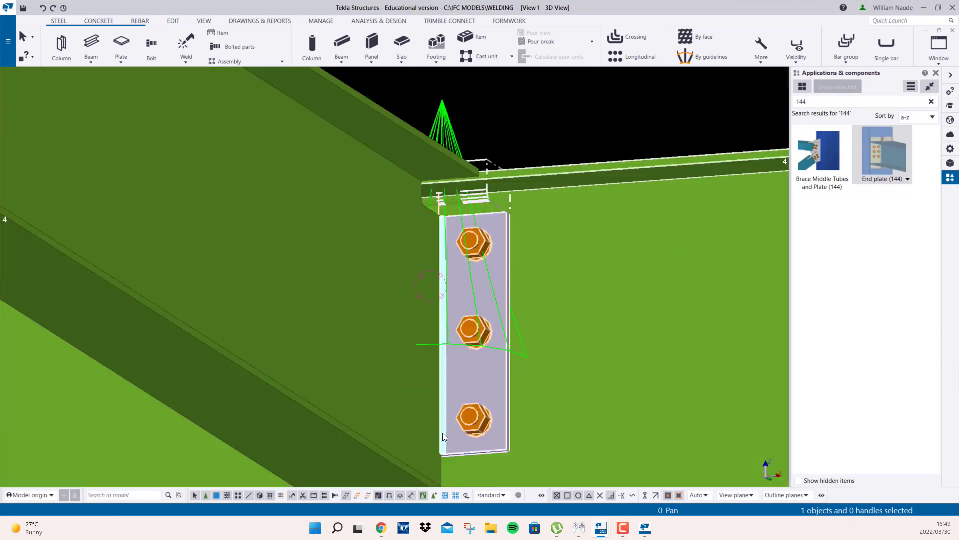
pyautogui.keyDown('ctrl'); pyautogui.moveTo(441, 451); pyautogui.dragTo(585, 397, button='middle'); pyautogui.keyUp('ctrl')
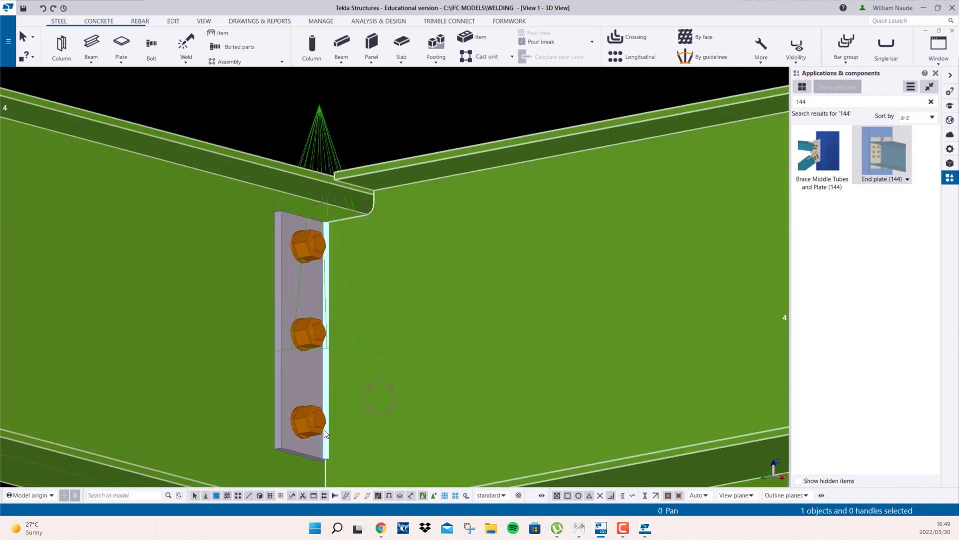
pyautogui.scroll(3, 332, 217)
pyautogui.keyDown('ctrl'); pyautogui.moveTo(343, 239); pyautogui.dragTo(350, 294, button='middle'); pyautogui.keyUp('ctrl')
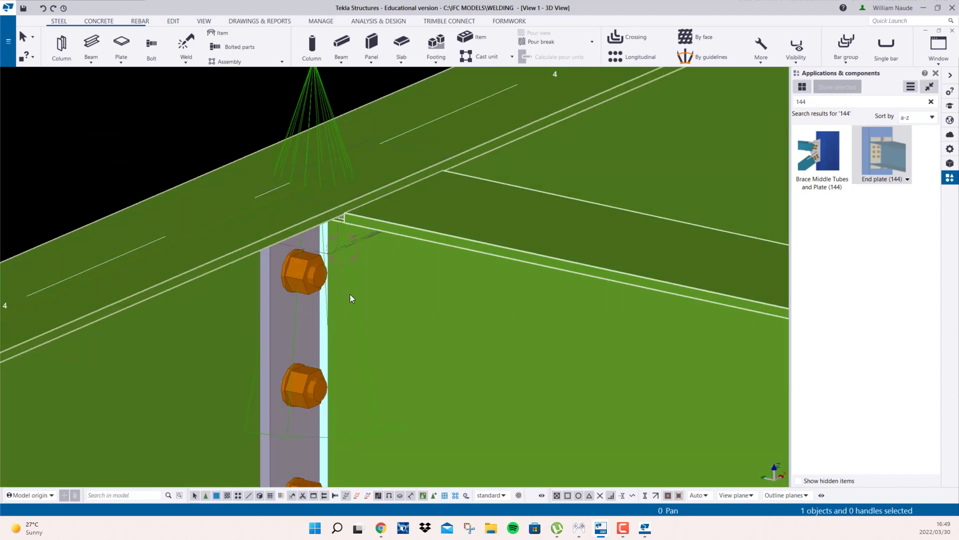
pyautogui.scroll(5, 328, 235)
pyautogui.keyDown('ctrl'); pyautogui.moveTo(328, 233); pyautogui.dragTo(324, 228, button='middle'); pyautogui.keyUp('ctrl')
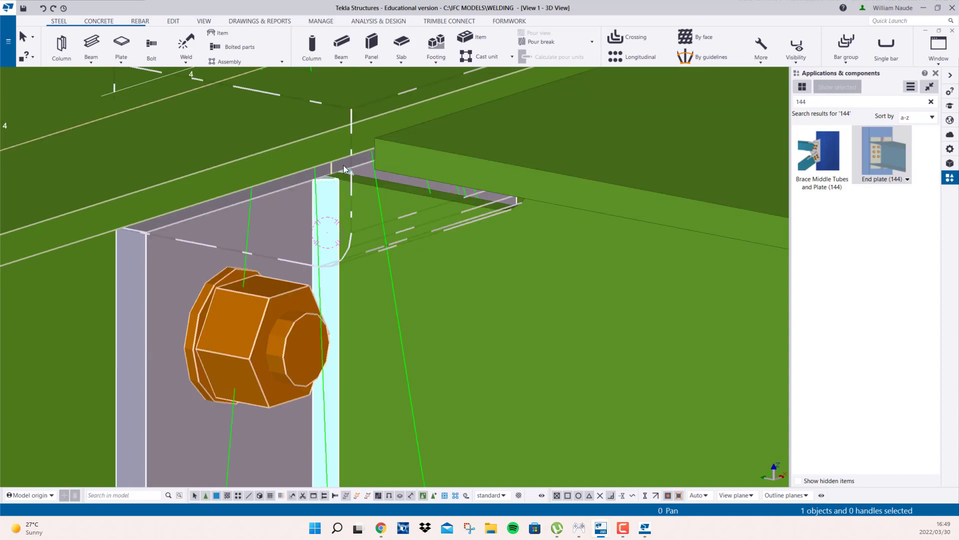
pyautogui.scroll(-5, 352, 195)
pyautogui.scroll(-3, 350, 205)
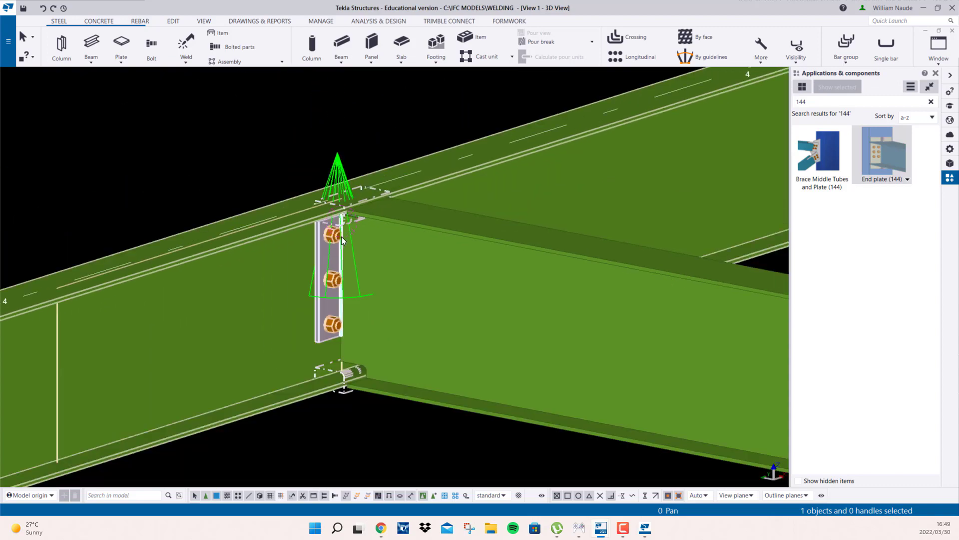
pyautogui.keyDown('ctrl'); pyautogui.moveTo(341, 236); pyautogui.dragTo(478, 149, button='middle'); pyautogui.keyUp('ctrl')
# Redraw the view, check which parts belong to the second beam's assembly with assembly selection, and switch back to component selection
pyautogui.rightClick(478, 148)
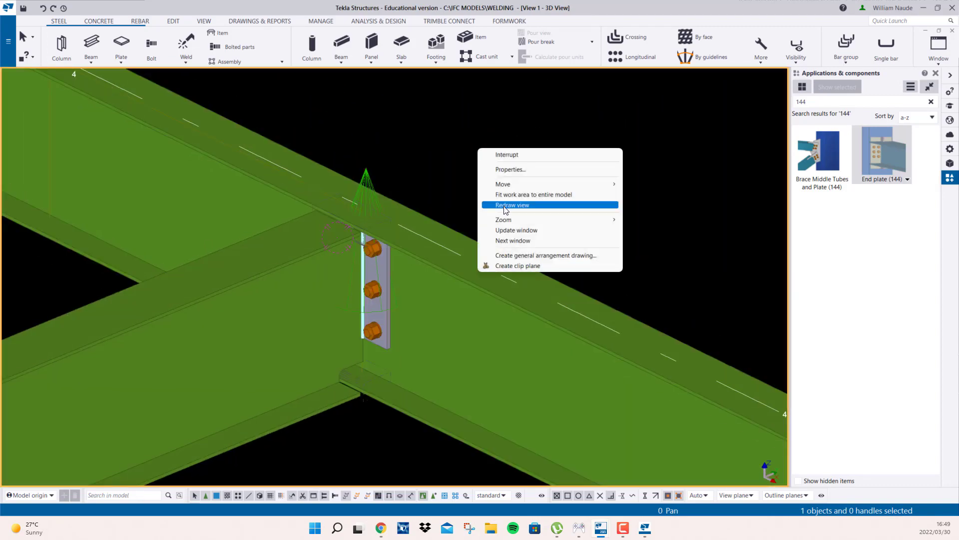
pyautogui.click(491, 194)
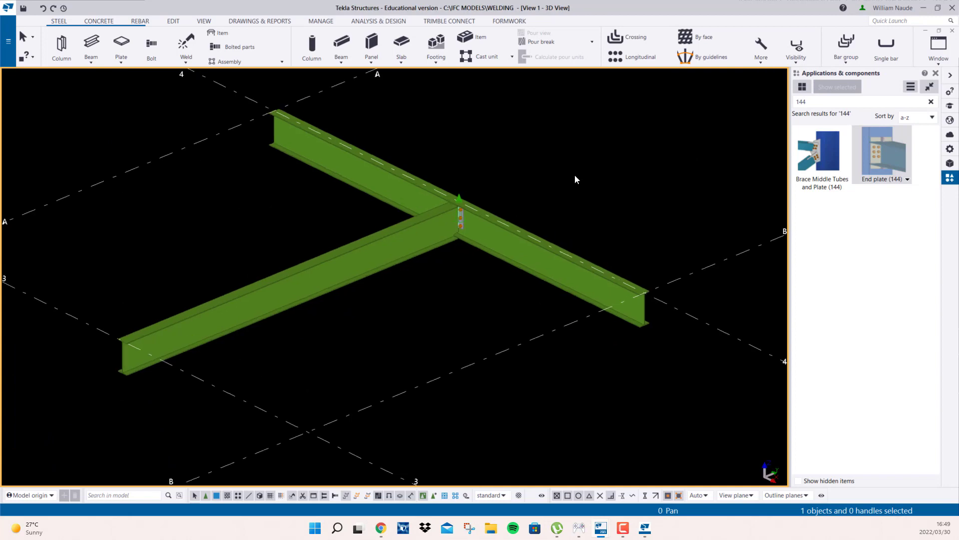
pyautogui.scroll(3, 575, 177)
pyautogui.click(445, 495)
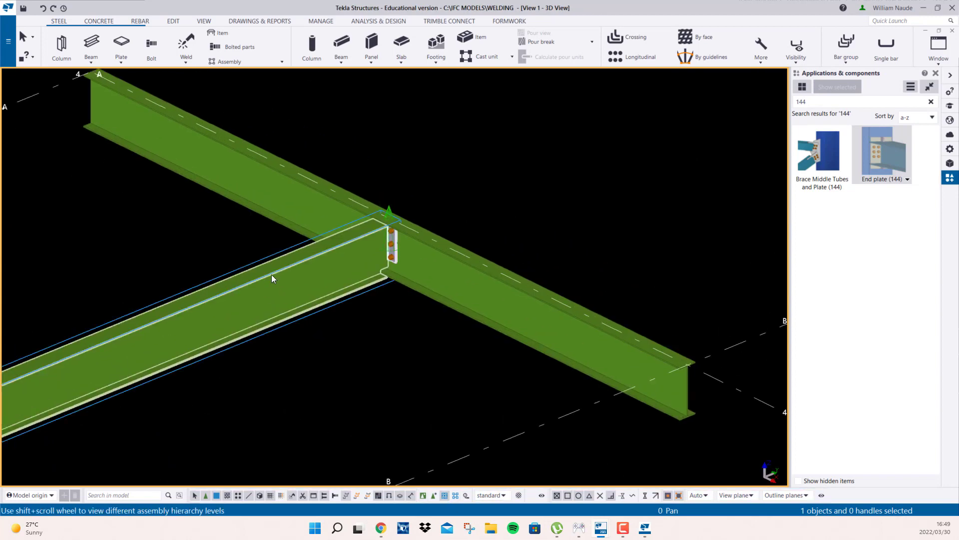
pyautogui.scroll(5, 365, 248)
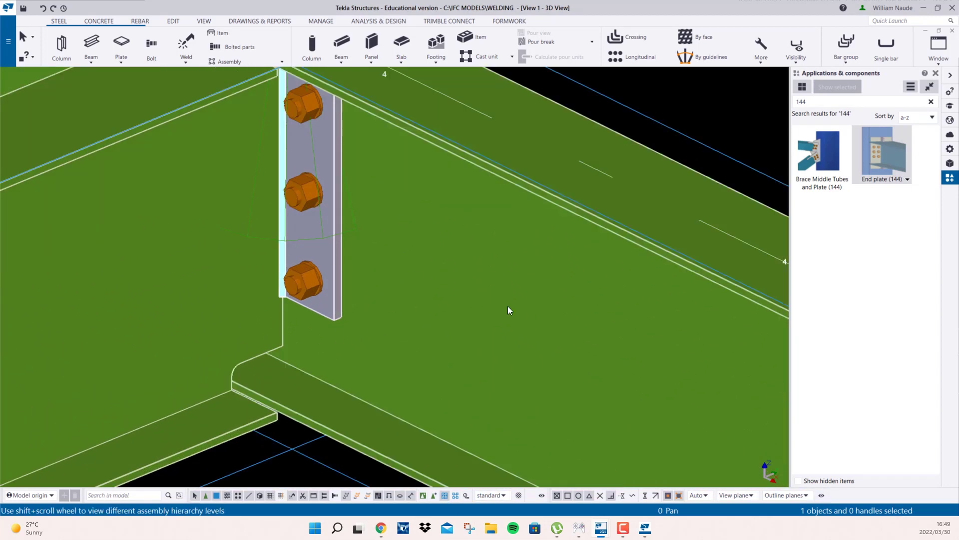
pyautogui.scroll(-4, 429, 315)
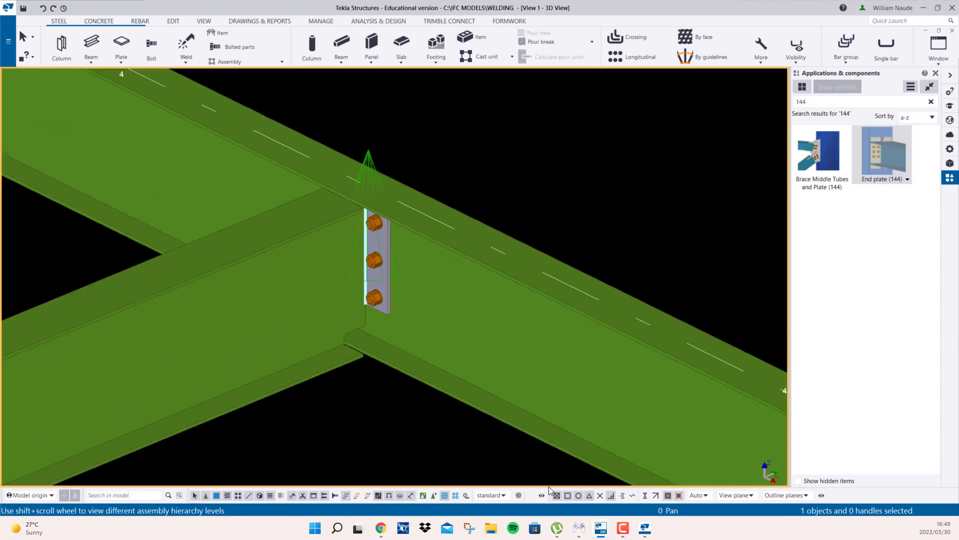
pyautogui.click(423, 495)
# Perform numbering on the model
pyautogui.scroll(-6, 526, 189)
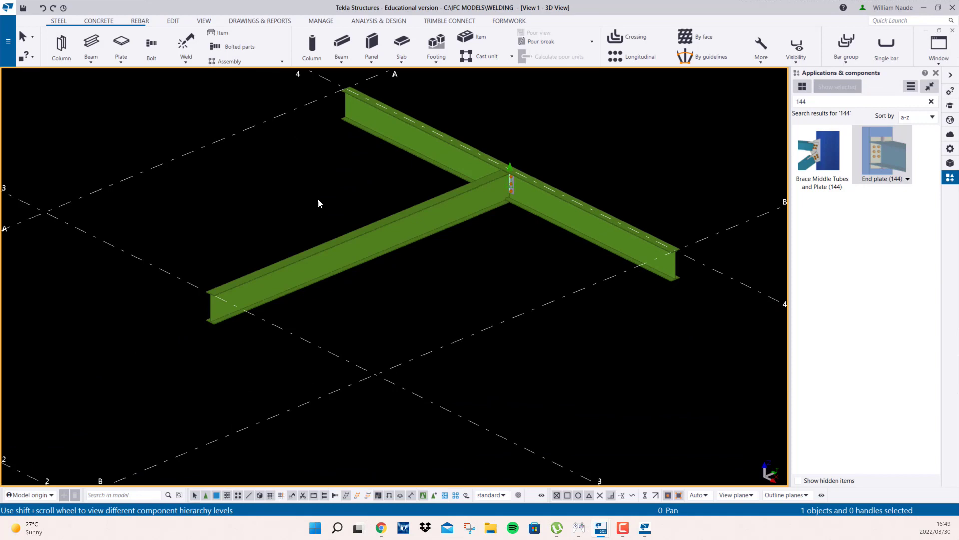
pyautogui.moveTo(365, 155); pyautogui.dragTo(341, 214, button='middle')
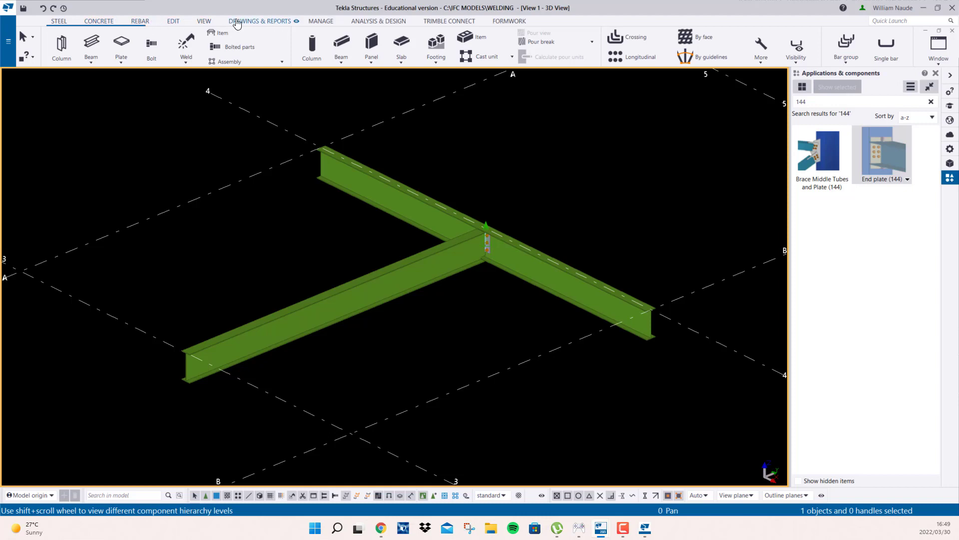
pyautogui.scroll(5, 406, 217)
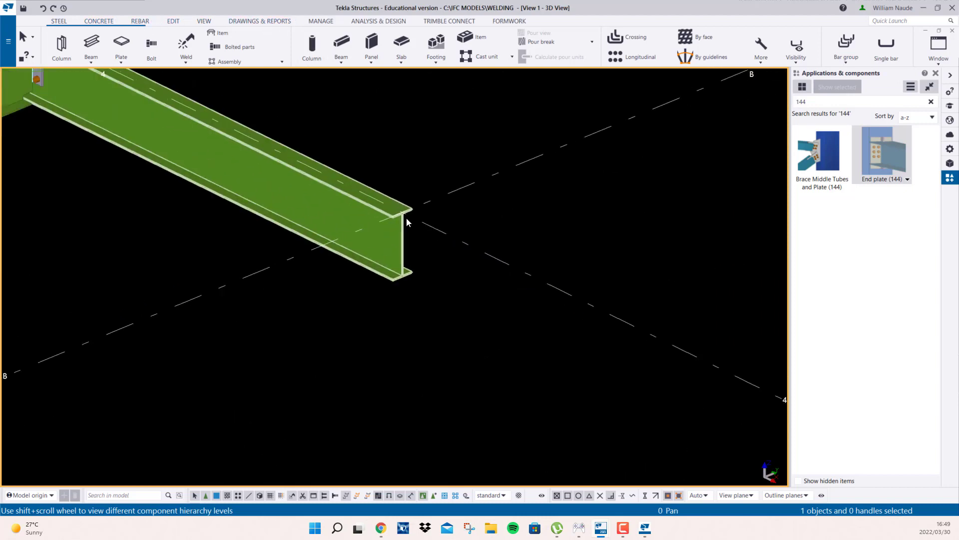
pyautogui.click(170, 23)
pyautogui.scroll(-8, 258, 172)
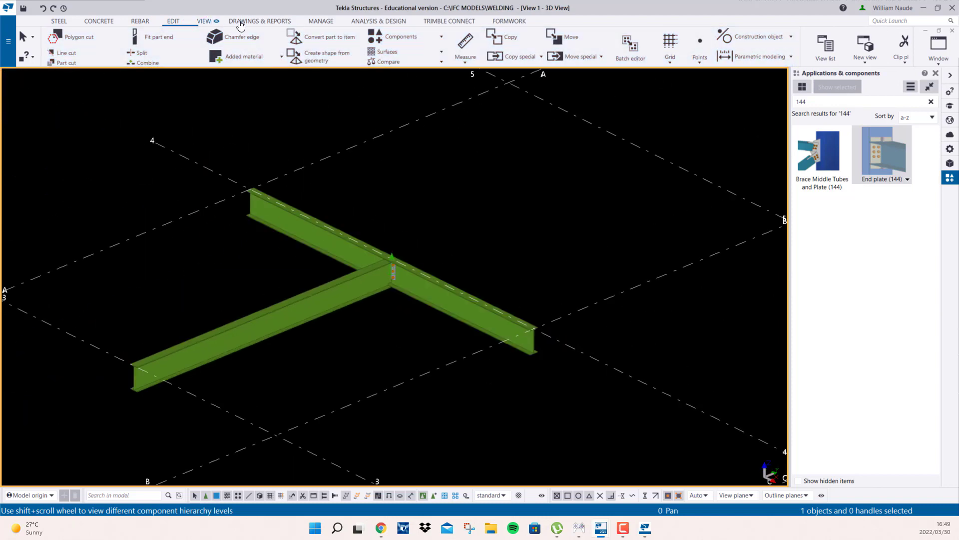
pyautogui.click(240, 22)
pyautogui.click(215, 36)
pyautogui.click(205, 106)
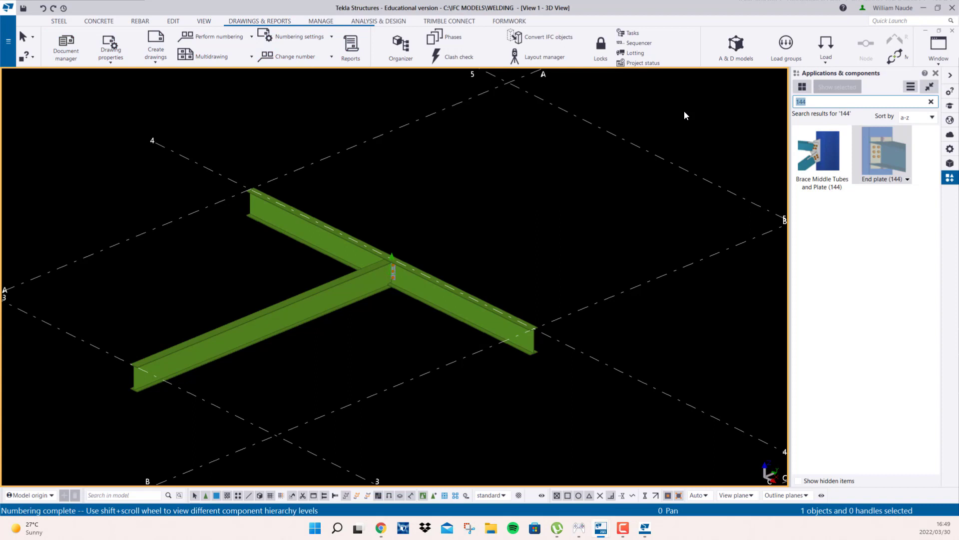
# Find AutoDrawings among the applications and create drawings from all parts with the Cheetah - B - landscape only setting
pyautogui.write('DRAWI')
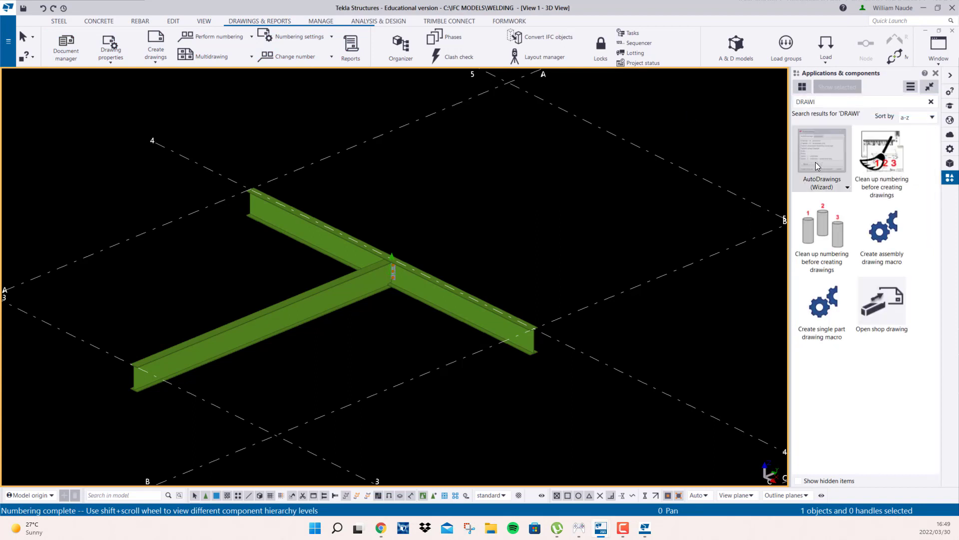
pyautogui.click(544, 153)
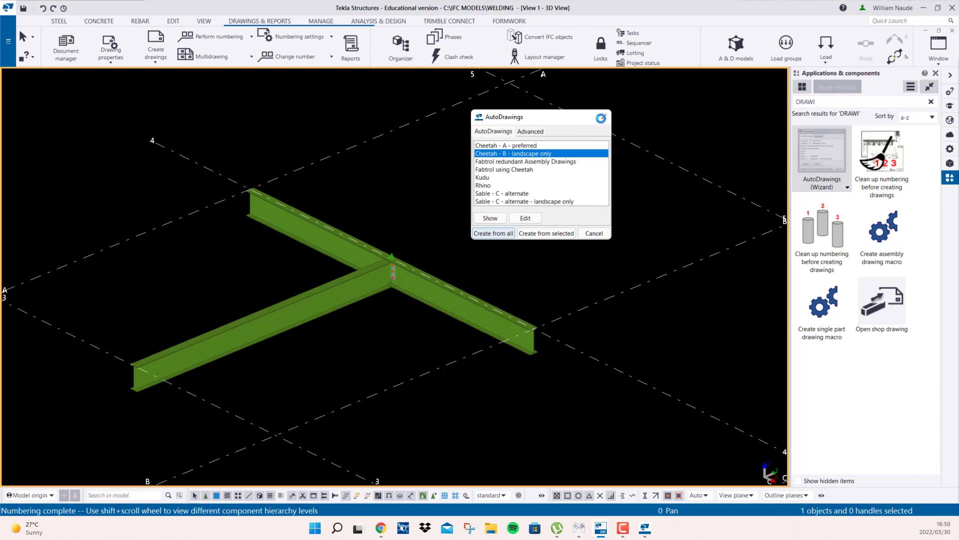
pyautogui.click(493, 233)
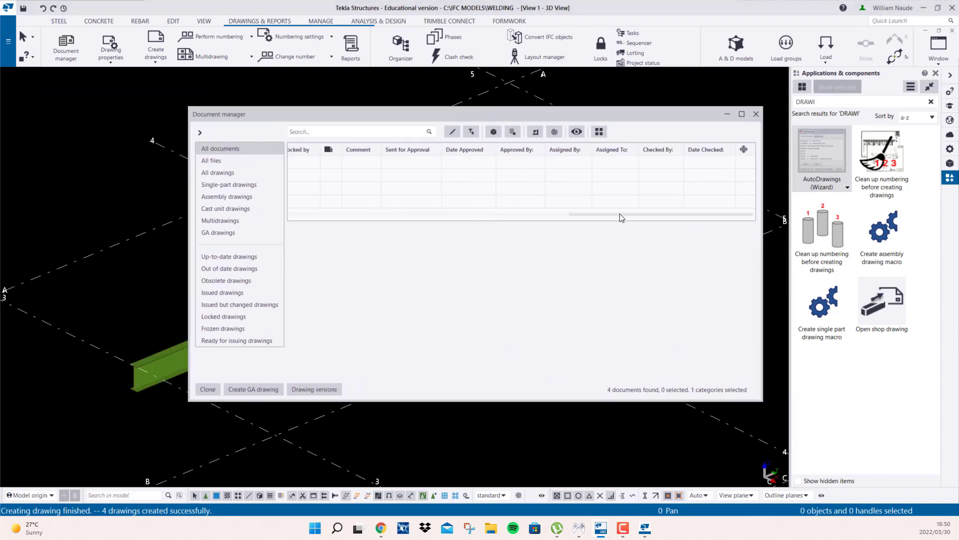
# Open the A.2 assembly drawing from the document list, examine its views, close it and maximize the 3D view
pyautogui.moveTo(444, 220); pyautogui.dragTo(425, 218)
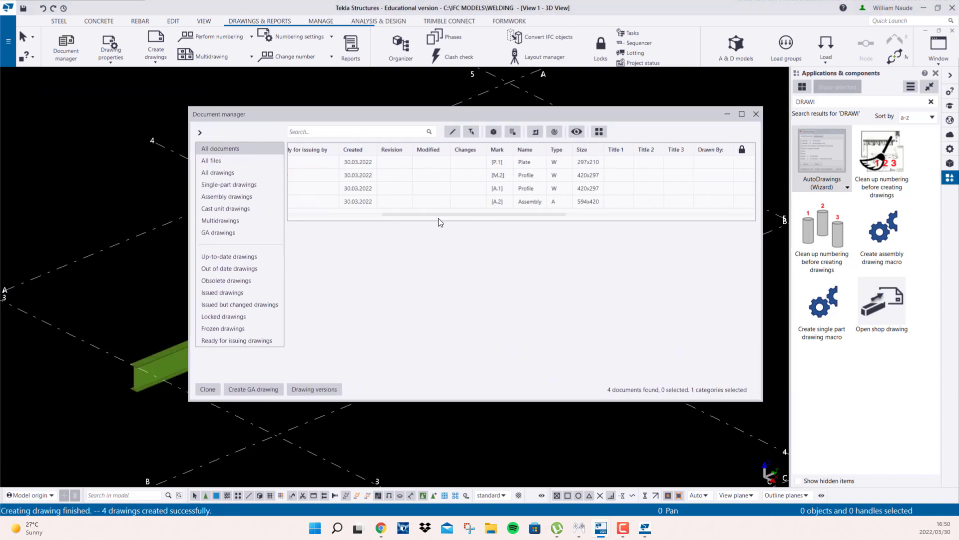
pyautogui.click(568, 202)
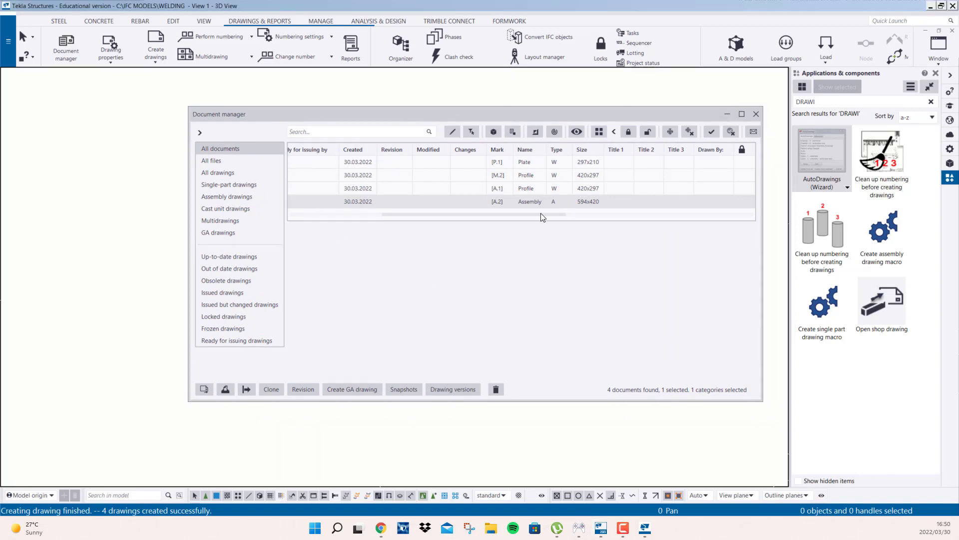
pyautogui.click(733, 115)
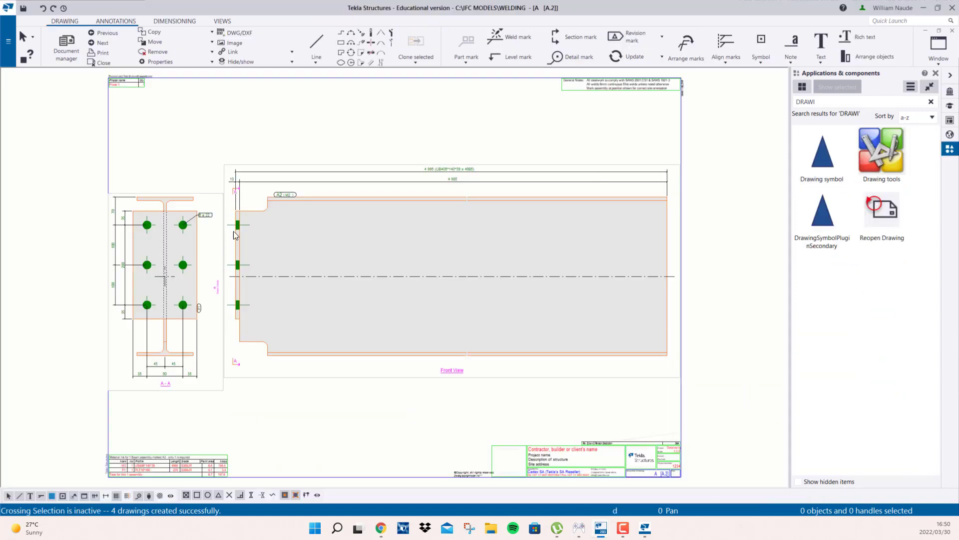
pyautogui.click(953, 31)
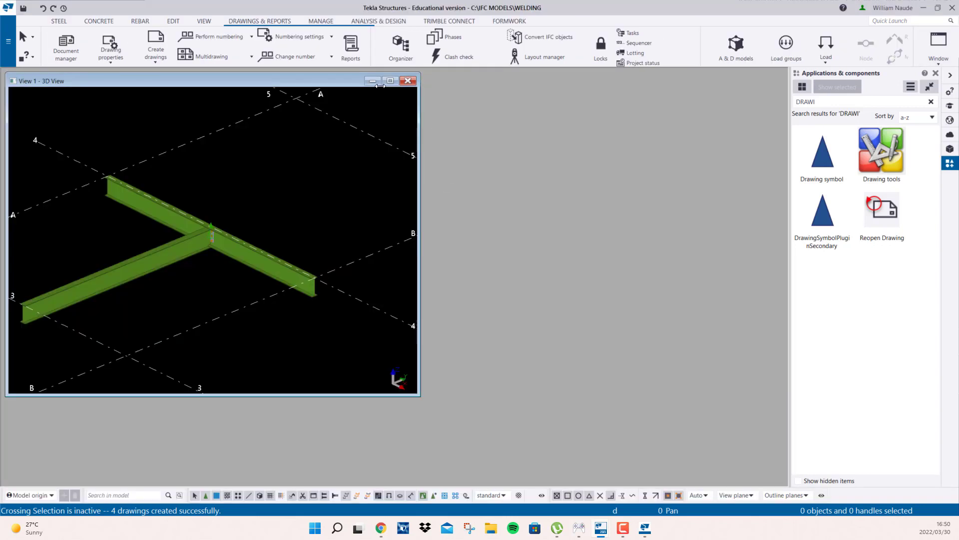
pyautogui.doubleClick(327, 80)
# Create a contour plate over the second beam's free end at grid line 3, picking the four outer flange corners
pyautogui.scroll(6, 136, 383)
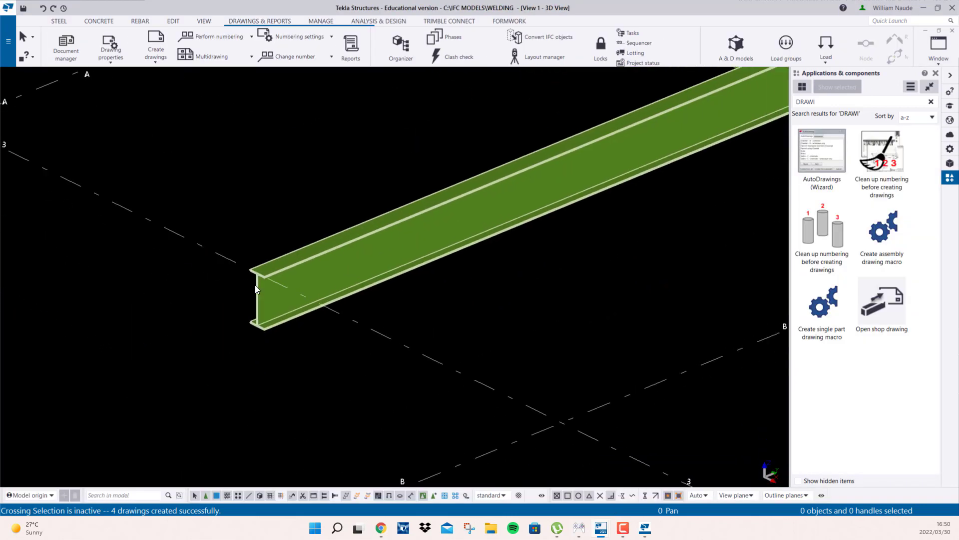
pyautogui.click(183, 22)
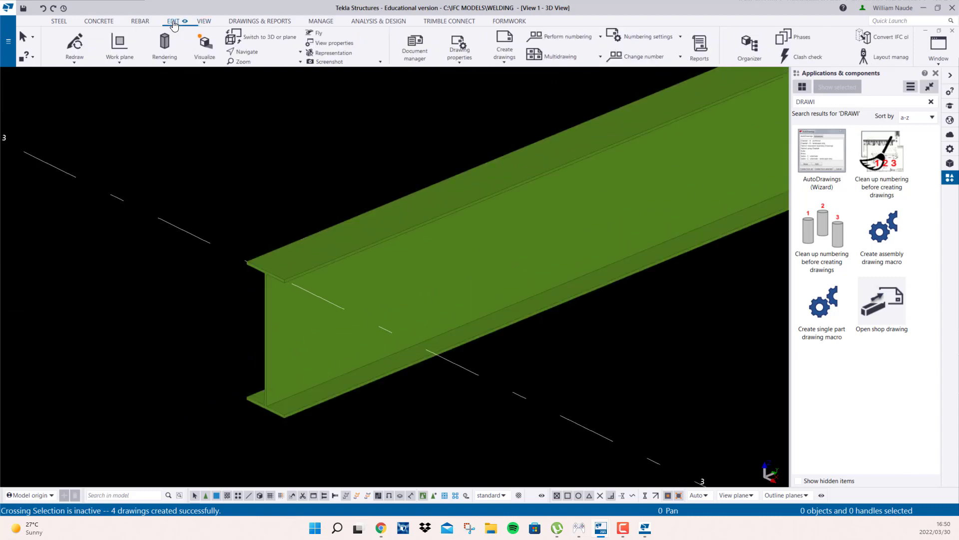
pyautogui.click(66, 25)
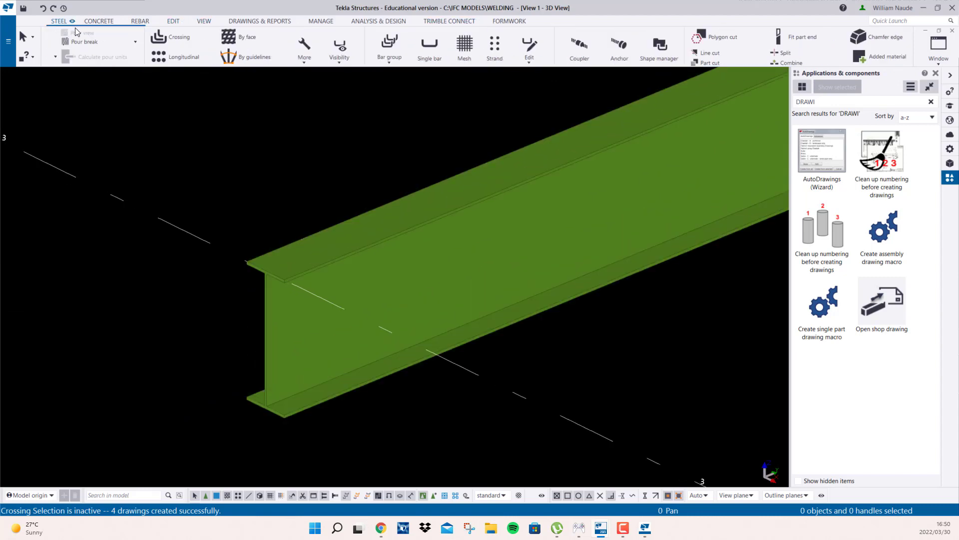
pyautogui.click(122, 45)
pyautogui.scroll(1, 279, 306)
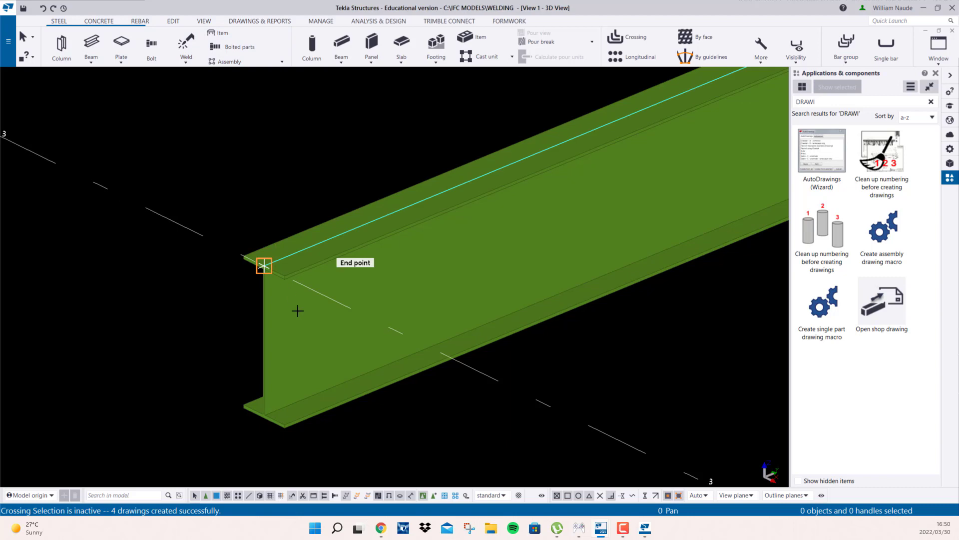
pyautogui.scroll(5, 295, 325)
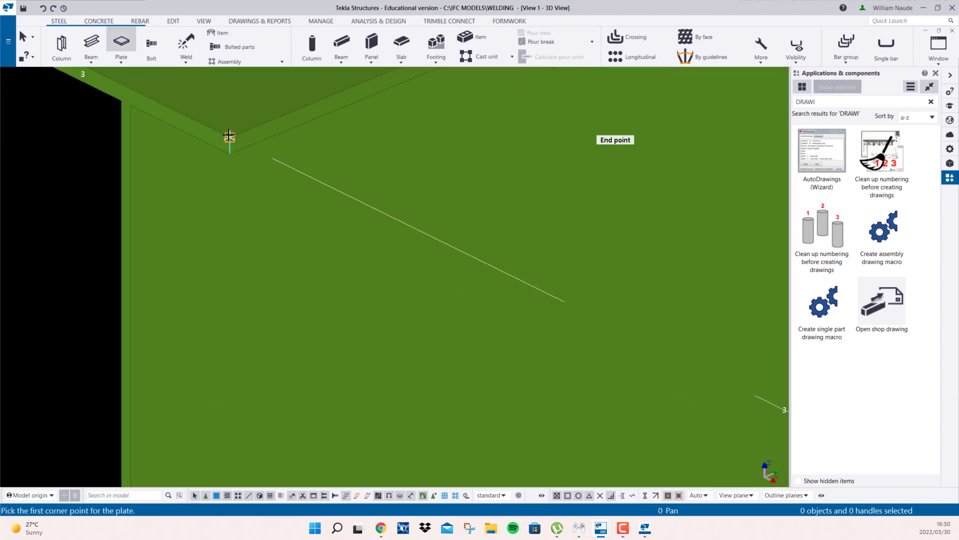
pyautogui.click(230, 140)
pyautogui.moveTo(309, 167); pyautogui.dragTo(539, 266, button='middle')
pyautogui.click(252, 135)
pyautogui.scroll(-4, 249, 146)
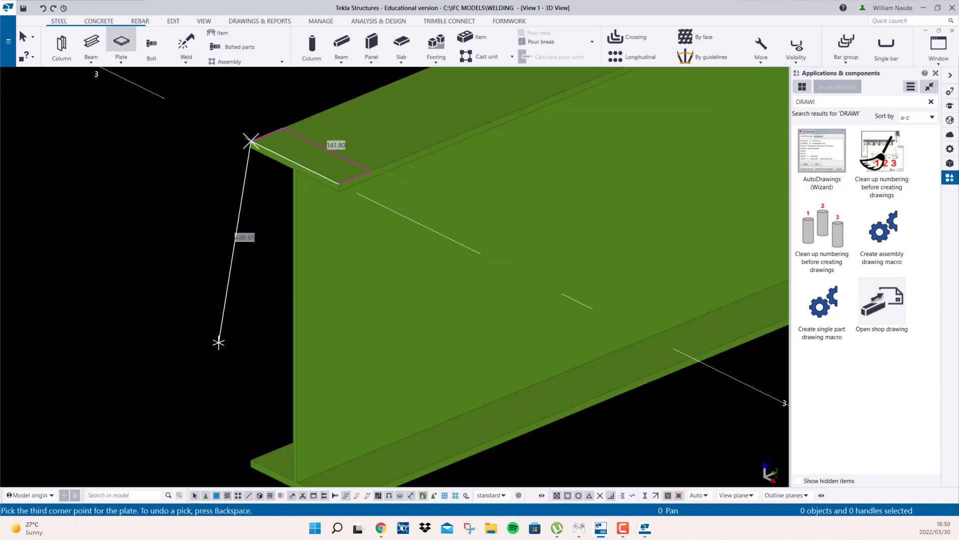
pyautogui.moveTo(246, 450); pyautogui.dragTo(260, 237, button='middle')
pyautogui.scroll(2, 270, 298)
pyautogui.click(262, 233)
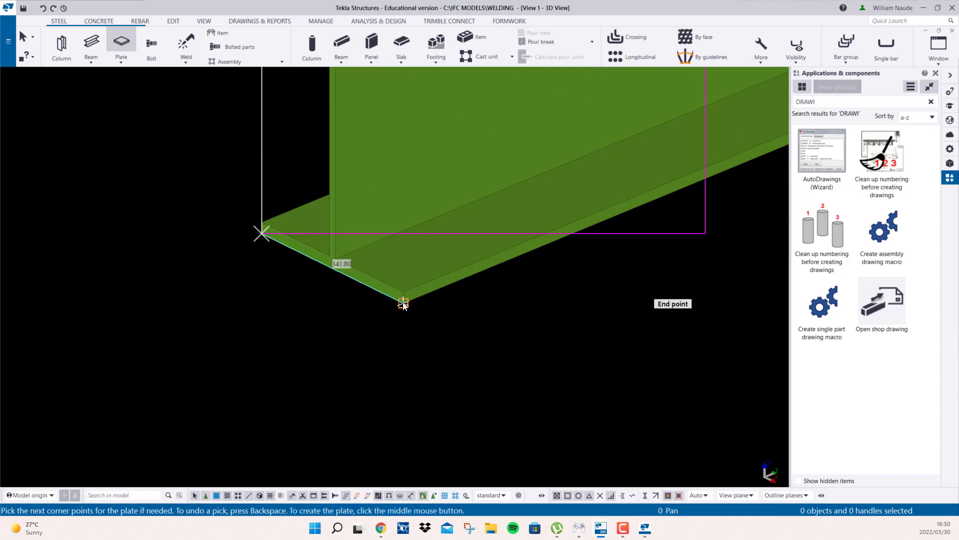
pyautogui.click(404, 303)
pyautogui.middleClick(437, 208)
pyautogui.press('Escape')
# Set the new contour plate's depth position to Front and apply the modification
pyautogui.click(391, 221)
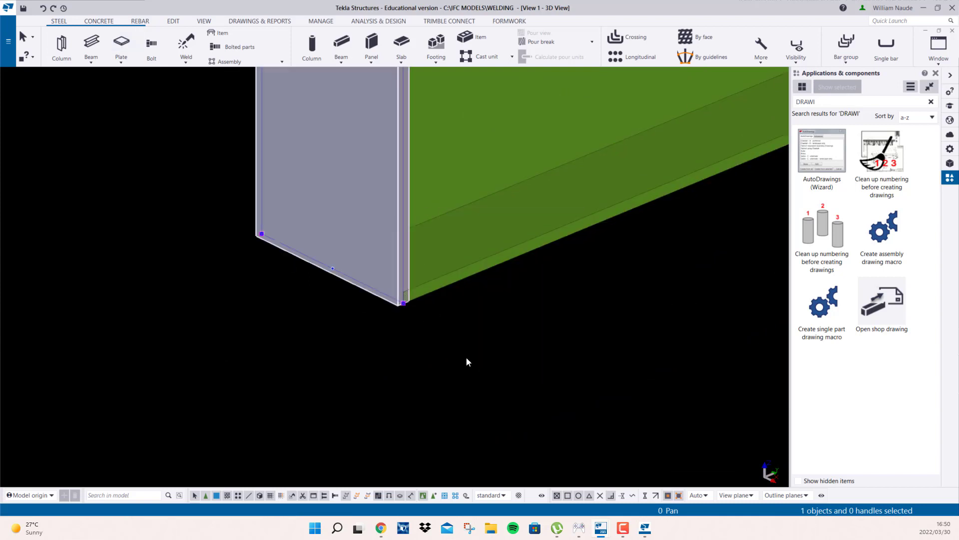
pyautogui.doubleClick(333, 188)
pyautogui.click(843, 241)
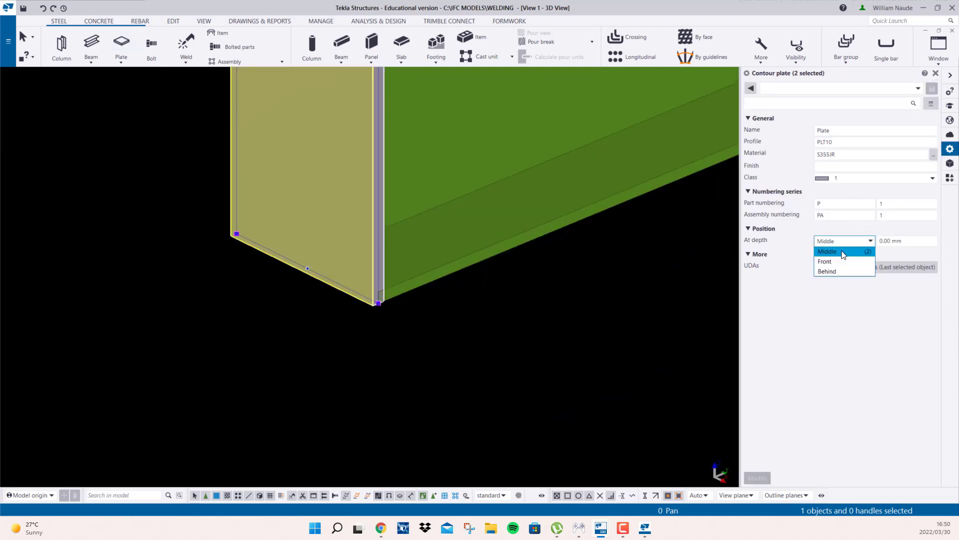
pyautogui.click(842, 261)
pyautogui.middleClick(842, 264)
pyautogui.click(535, 290)
# Weld the new plate to the second beam's free end, with the beam as the main part
pyautogui.scroll(-4, 534, 292)
pyautogui.moveTo(446, 192); pyautogui.dragTo(295, 299, button='middle')
pyautogui.scroll(-1, 295, 299)
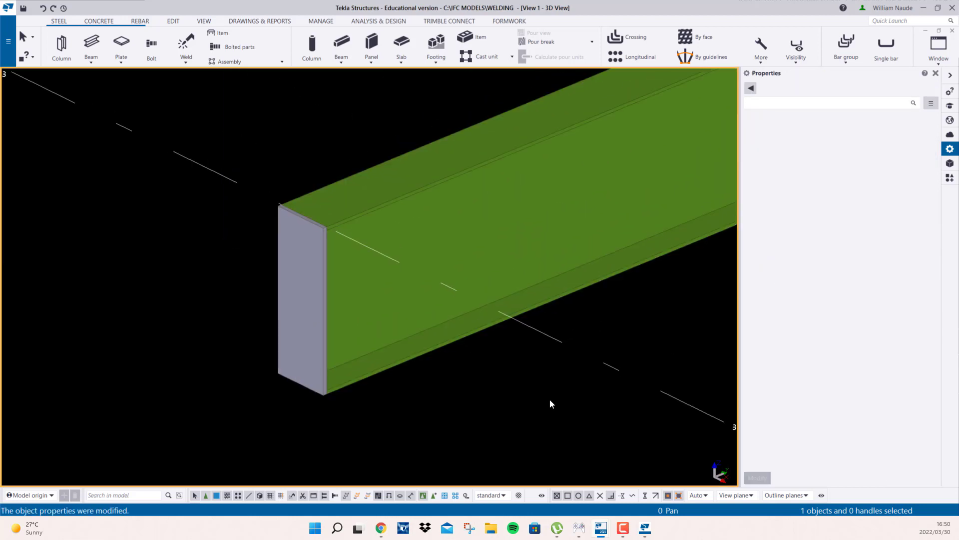
pyautogui.click(186, 43)
pyautogui.click(366, 229)
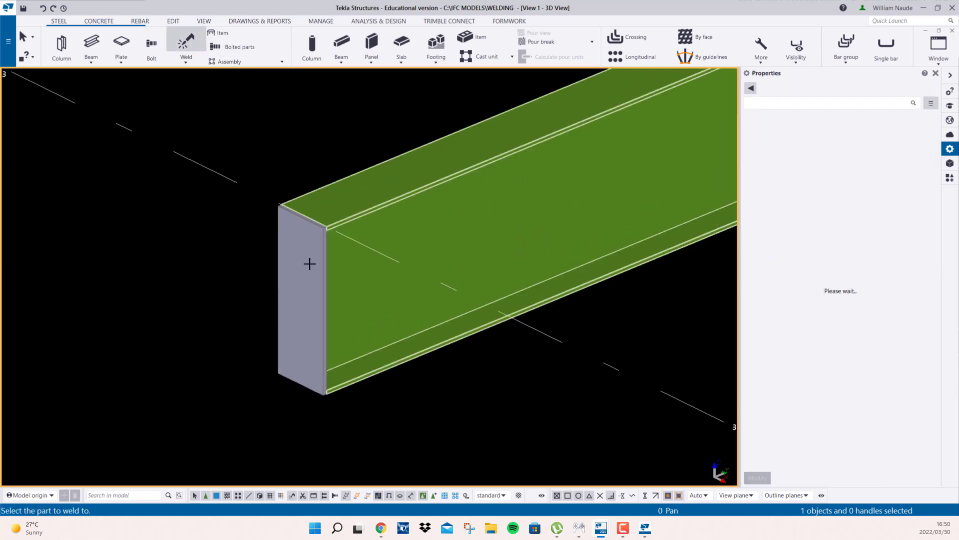
pyautogui.click(310, 263)
pyautogui.press('Escape')
# Examine the new weld between the plate and the second beam from the inner side of the plate
pyautogui.scroll(-5, 221, 278)
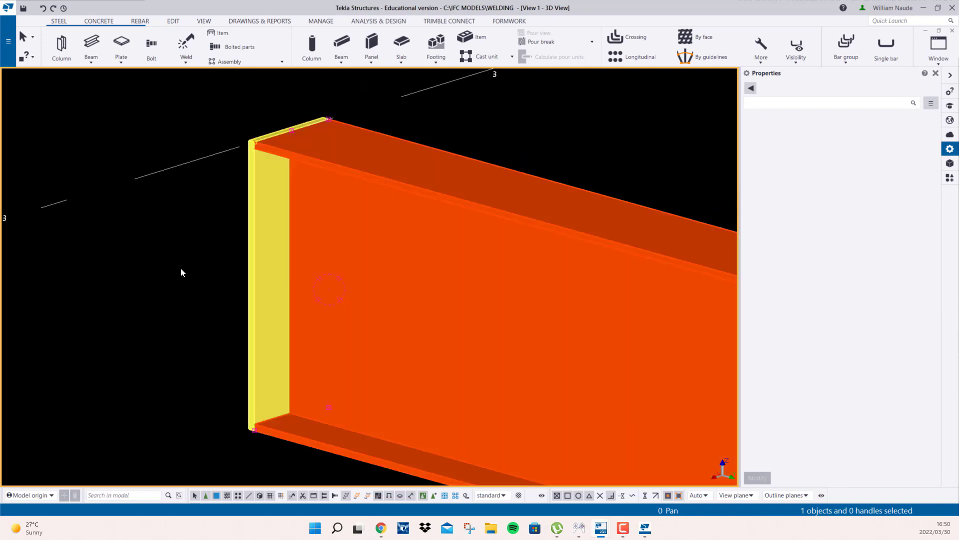
pyautogui.scroll(-1, 280, 210)
pyautogui.rightClick(255, 148)
pyautogui.click(293, 207)
pyautogui.scroll(7, 225, 255)
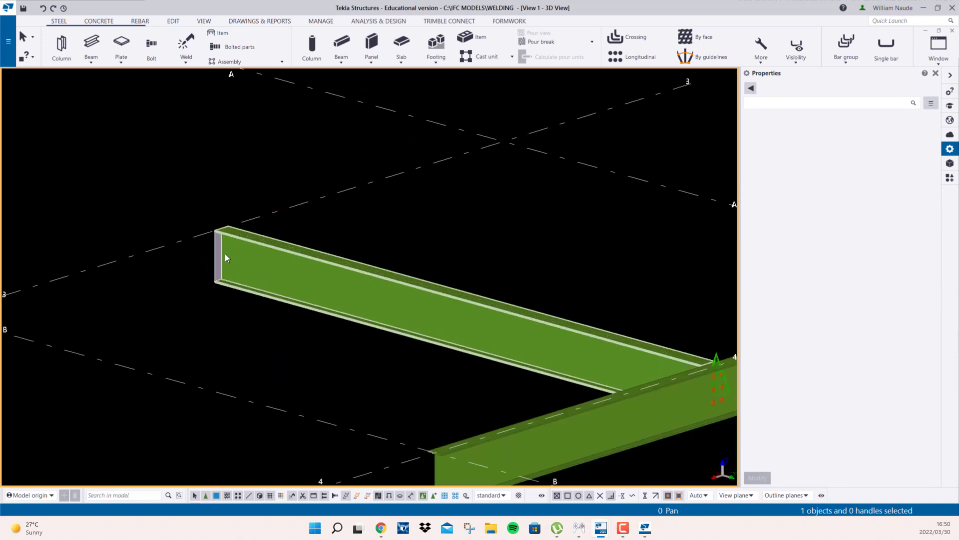
pyautogui.moveTo(241, 218); pyautogui.dragTo(325, 263, button='middle')
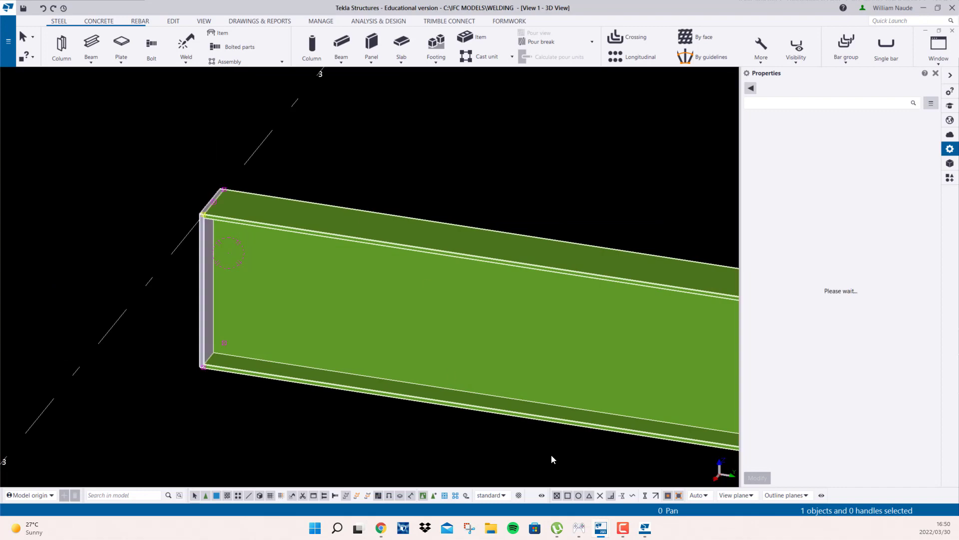
# Switch to assembly selection, check which parts belong to the second beam's assembly at both ends, and return to component selection
pyautogui.click(444, 495)
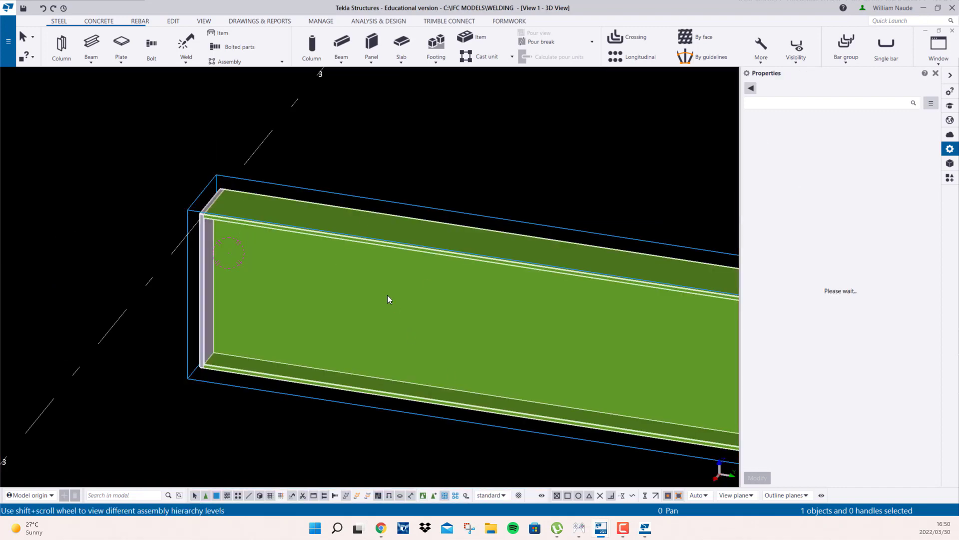
pyautogui.scroll(-2, 571, 314)
pyautogui.moveTo(571, 313); pyautogui.dragTo(338, 261, button='middle')
pyautogui.keyDown('ctrl'); pyautogui.moveTo(540, 288); pyautogui.dragTo(226, 256, button='middle'); pyautogui.keyUp('ctrl')
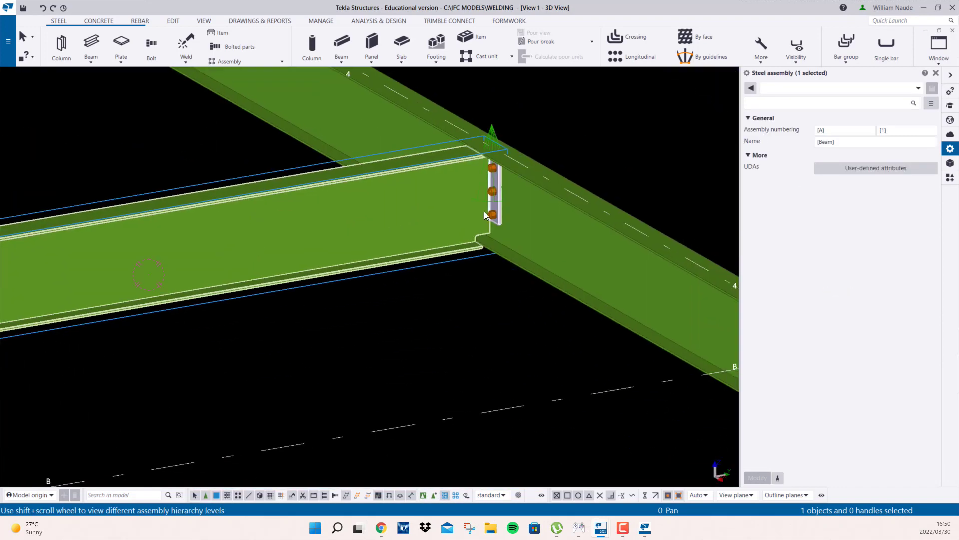
pyautogui.scroll(2, 485, 211)
pyautogui.keyDown('ctrl'); pyautogui.moveTo(484, 212); pyautogui.dragTo(449, 242, button='middle'); pyautogui.keyUp('ctrl')
pyautogui.scroll(-3, 449, 241)
pyautogui.moveTo(130, 363); pyautogui.dragTo(531, 267, button='middle')
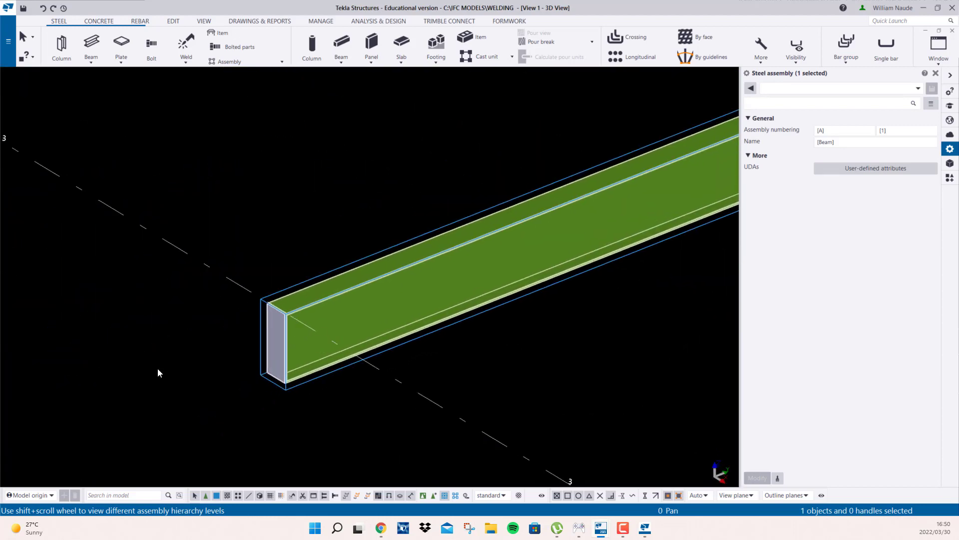
pyautogui.click(449, 410)
pyautogui.scroll(3, 293, 315)
pyautogui.scroll(2, 310, 339)
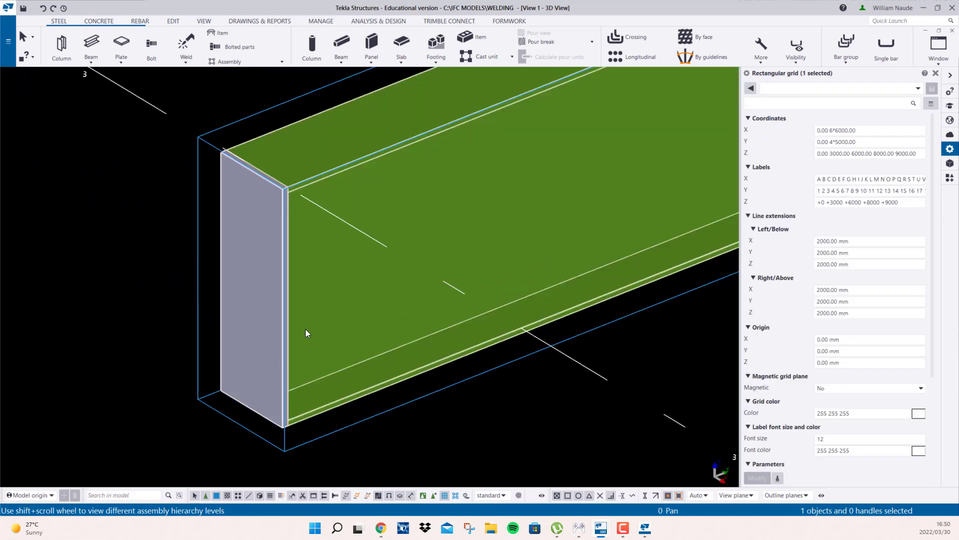
pyautogui.moveTo(334, 380)
pyautogui.keyDown('ctrl'); pyautogui.mouseDown(button='middle')
pyautogui.moveTo(353, 249)
pyautogui.moveTo(565, 287)
pyautogui.moveTo(445, 347)
pyautogui.moveTo(272, 369)
pyautogui.moveTo(328, 385)
pyautogui.mouseUp(button='middle'); pyautogui.keyUp('ctrl')
pyautogui.scroll(-5, 385, 305)
pyautogui.click(398, 198)
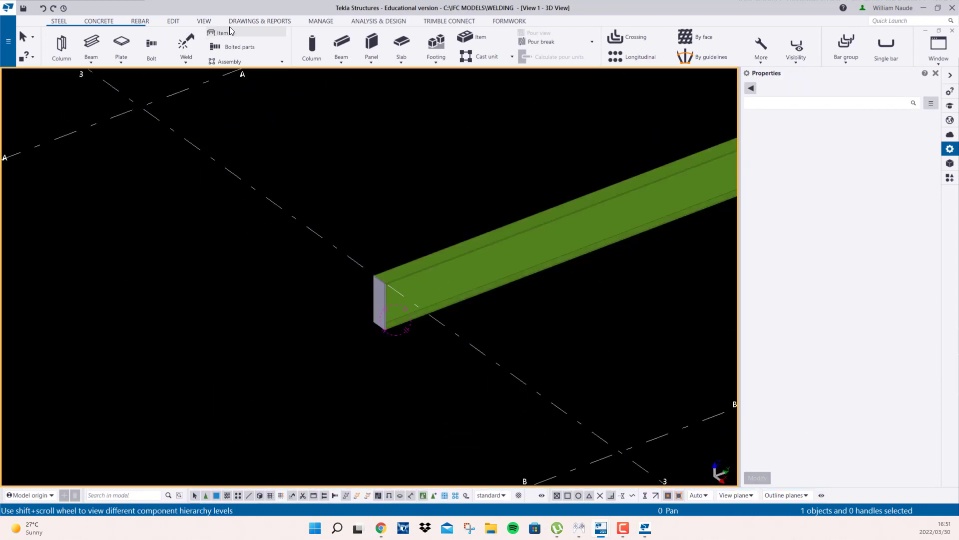
# Renumber the model to include the welded plate
pyautogui.click(293, 21)
pyautogui.click(210, 40)
pyautogui.click(222, 102)
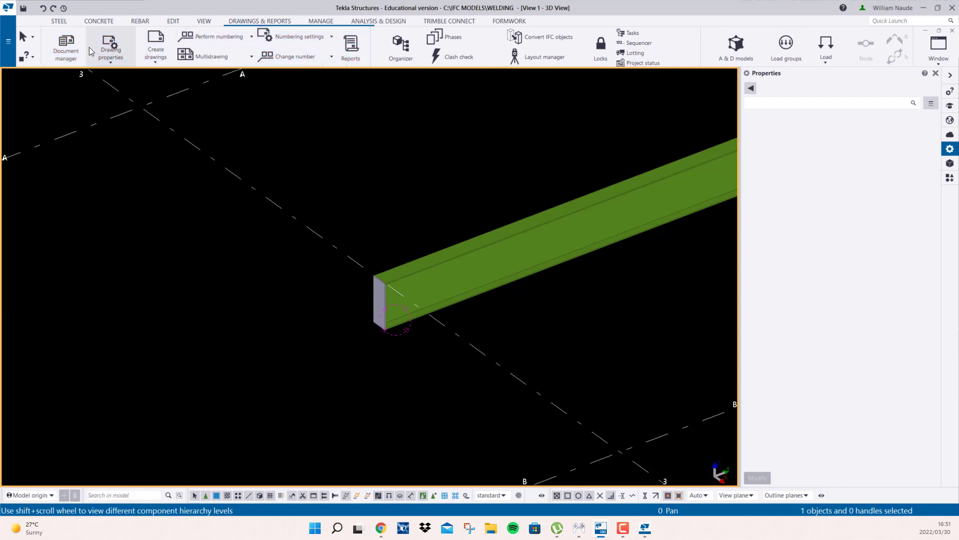
# Reopen the modified A.2 assembly drawing, check the added plate in its views, close it and maximize the 3D view
pyautogui.click(66, 50)
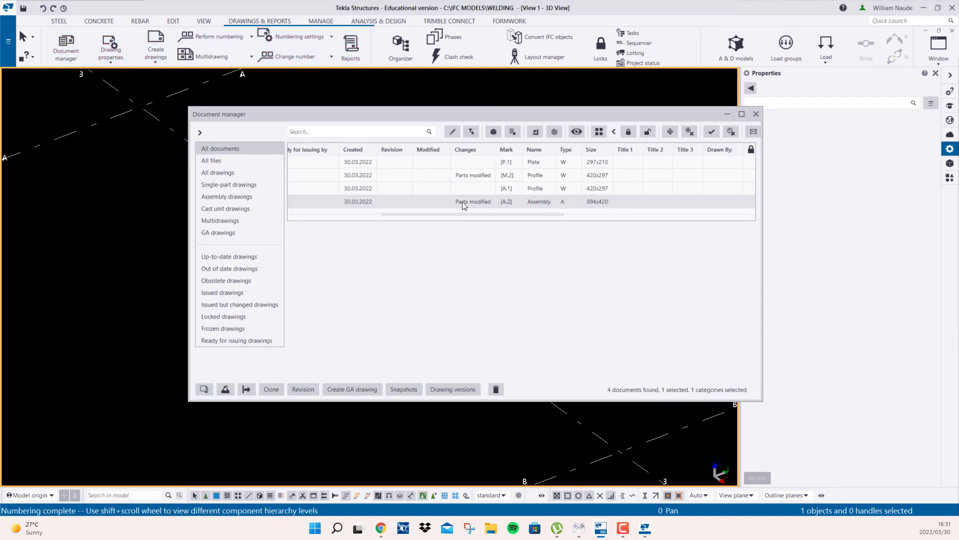
pyautogui.rightClick(481, 199)
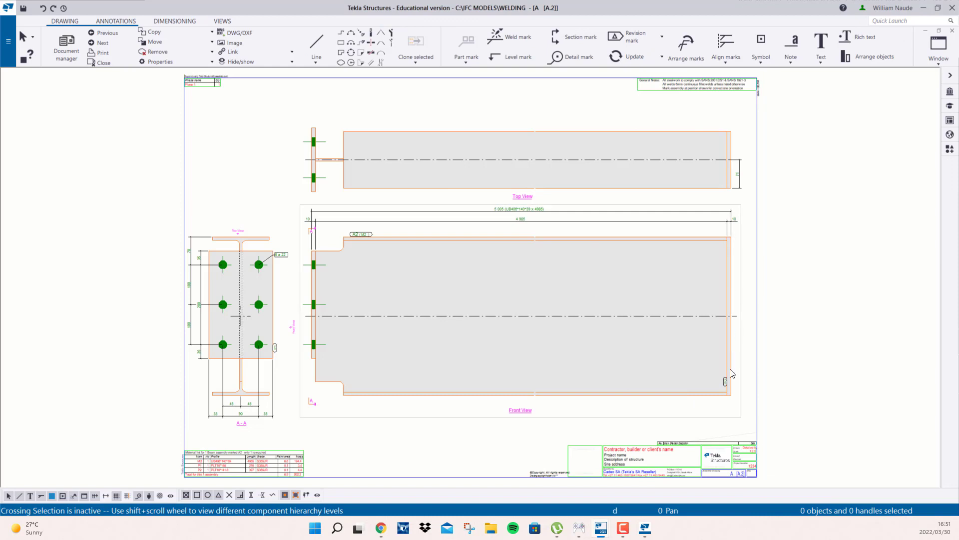
pyautogui.click(953, 31)
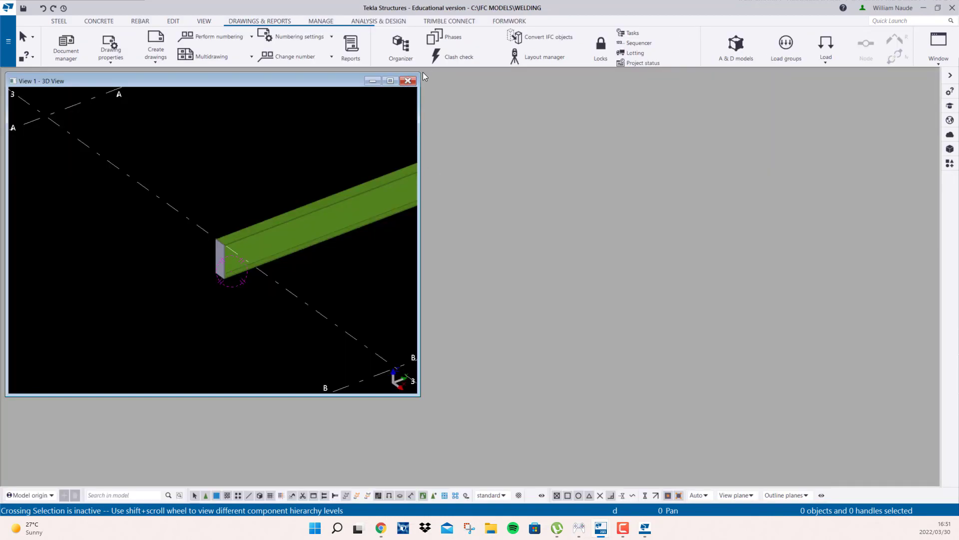
pyautogui.click(395, 82)
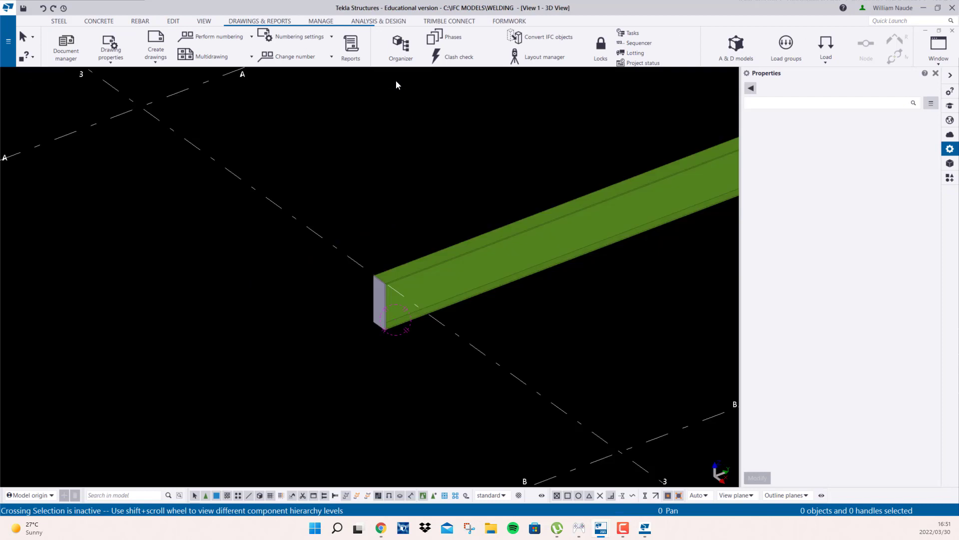
# Create a four-cornered PLT10 plate about 397 mm high across the second beam's side, near its free end
pyautogui.click(935, 74)
pyautogui.click(373, 288)
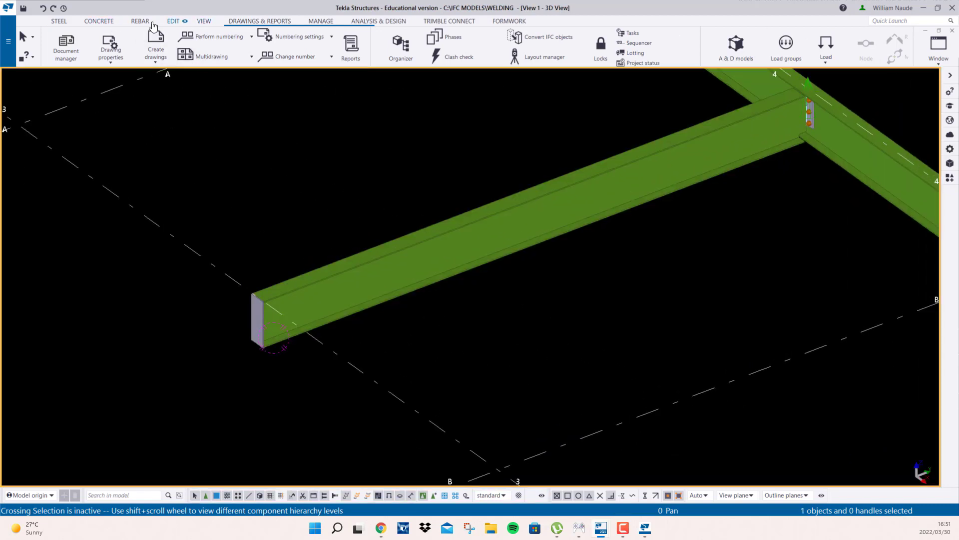
pyautogui.click(57, 21)
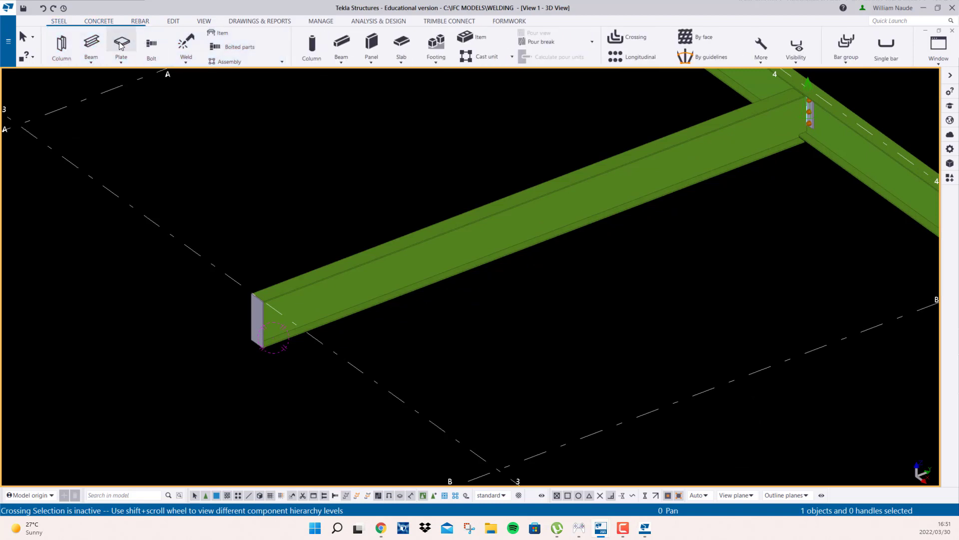
pyautogui.click(121, 43)
pyautogui.scroll(5, 450, 246)
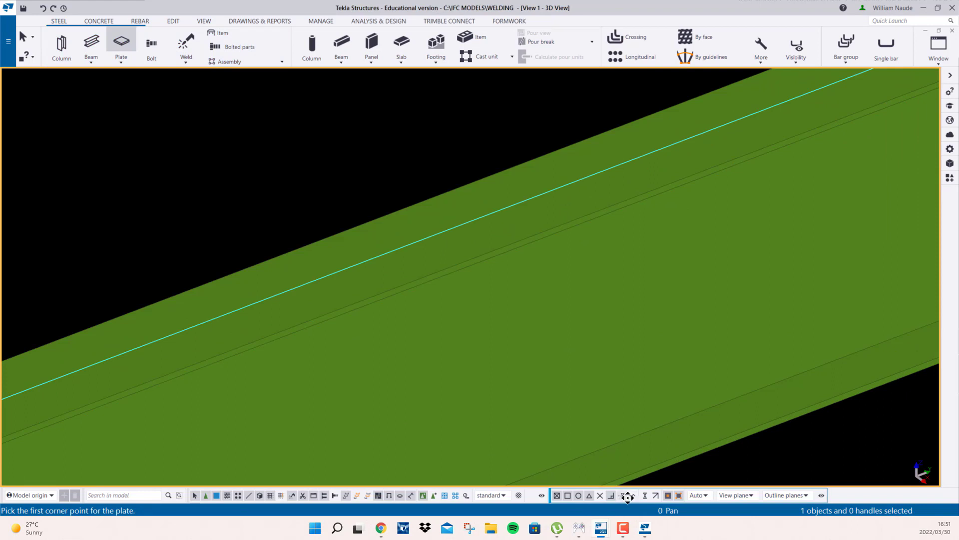
pyautogui.click(491, 259)
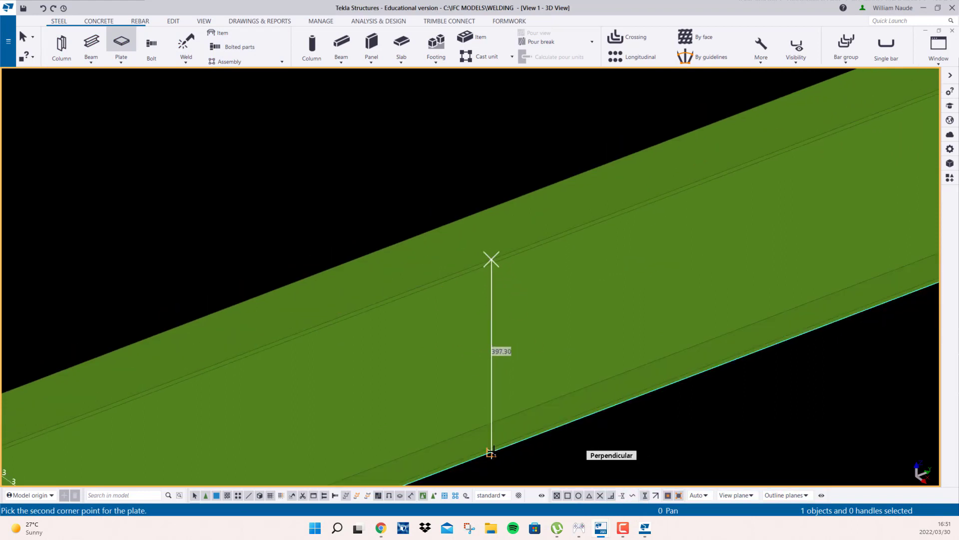
pyautogui.click(491, 451)
pyautogui.click(578, 419)
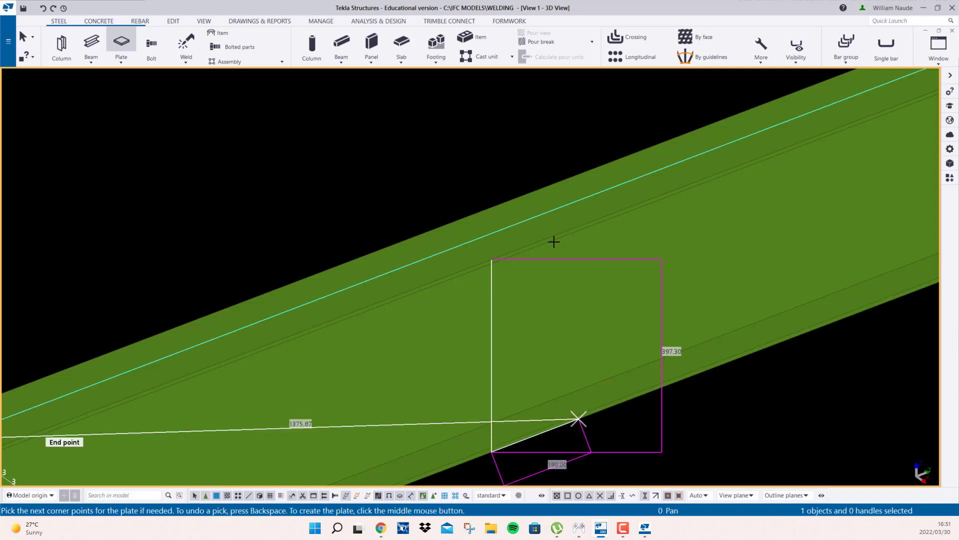
pyautogui.click(578, 225)
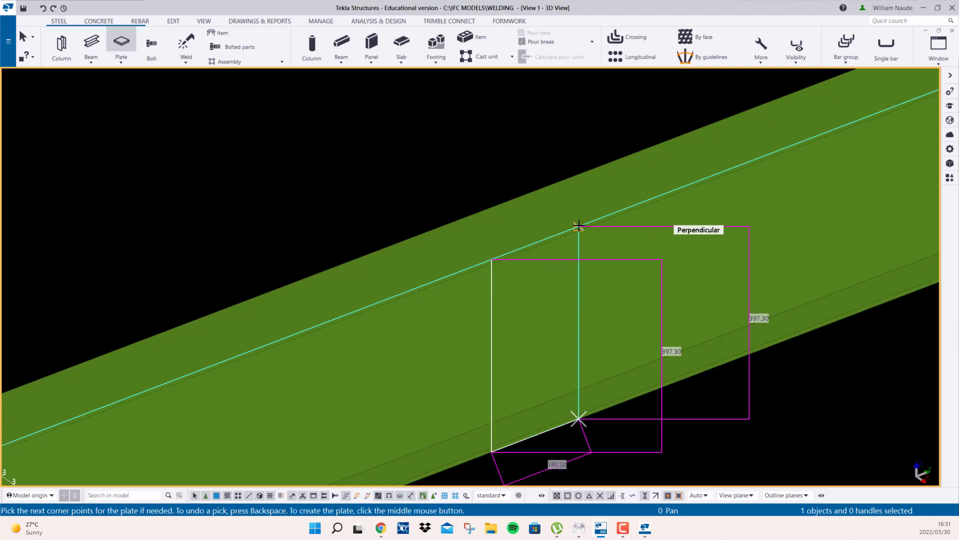
pyautogui.middleClick(579, 230)
pyautogui.rightClick(580, 236)
pyautogui.click(602, 232)
# Set the new plate's at-depth position to Front, then deselect it and close its properties
pyautogui.doubleClick(536, 284)
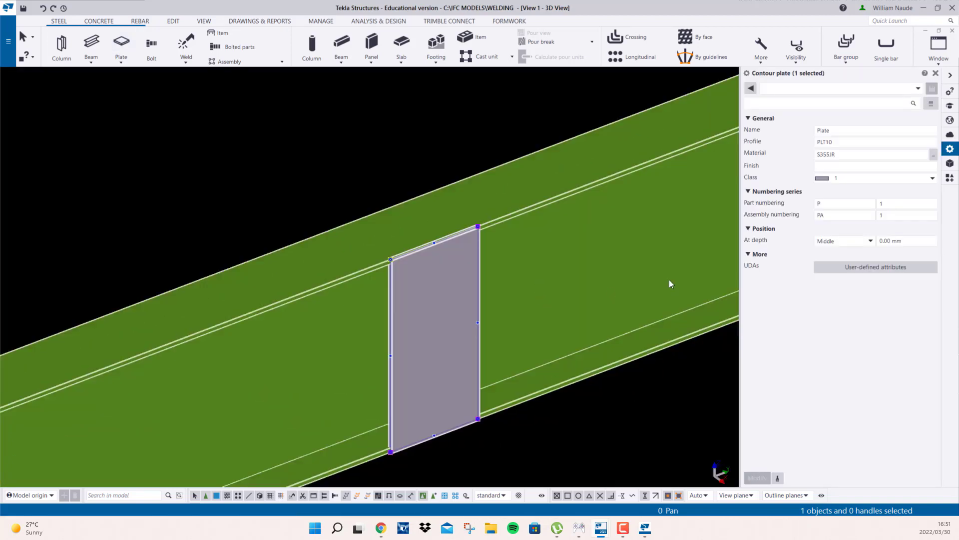
pyautogui.click(851, 247)
pyautogui.click(839, 262)
pyautogui.middleClick(606, 383)
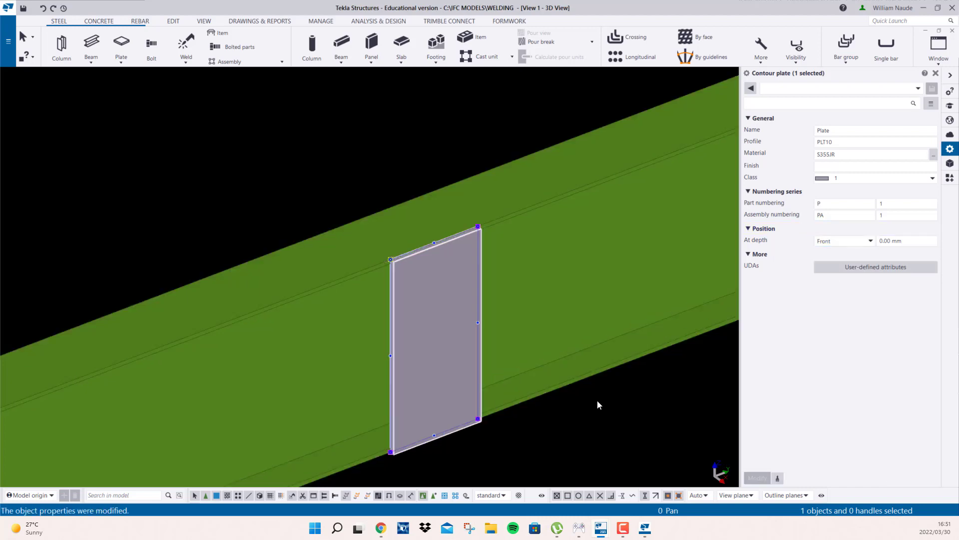
pyautogui.click(598, 400)
pyautogui.scroll(-3, 478, 253)
pyautogui.scroll(-2, 479, 252)
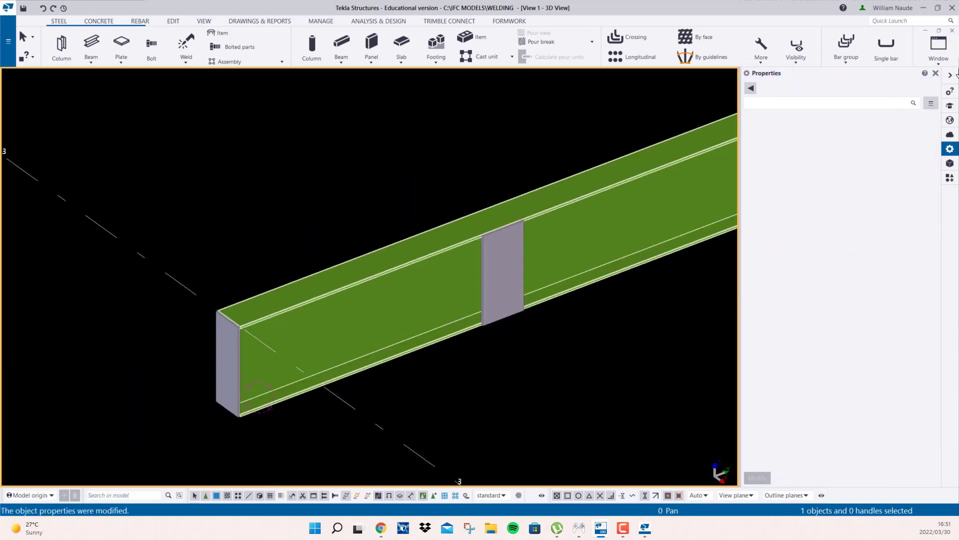
pyautogui.click(936, 74)
pyautogui.scroll(-2, 555, 226)
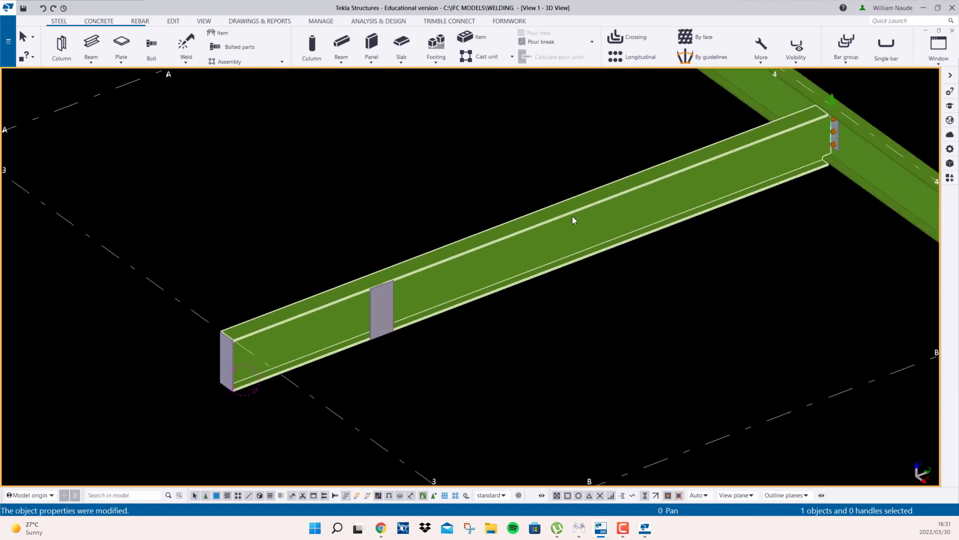
# Weld the beam to the new side plate, picking the plate as the main part and the beam as the secondary part
pyautogui.click(186, 45)
pyautogui.scroll(2, 342, 291)
pyautogui.scroll(2, 395, 322)
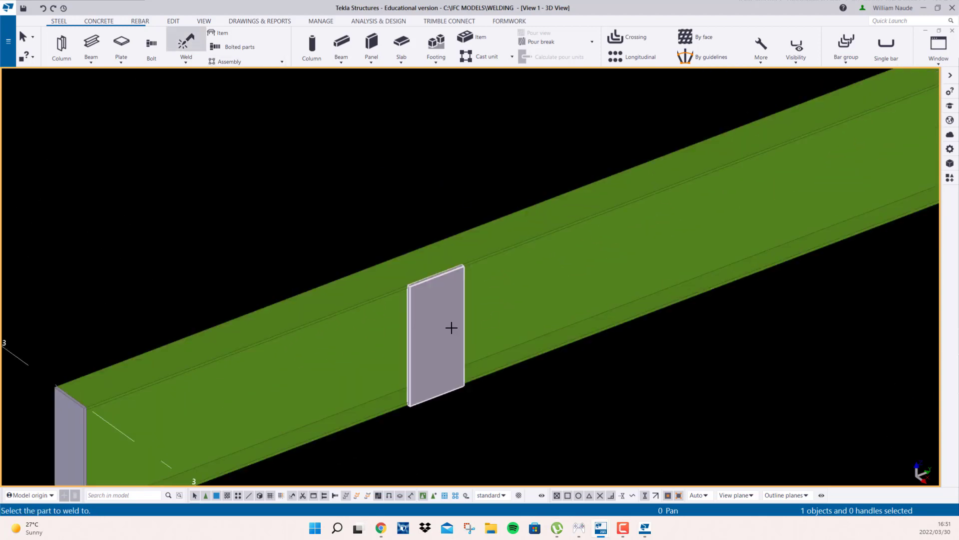
pyautogui.click(558, 251)
pyautogui.rightClick(369, 170)
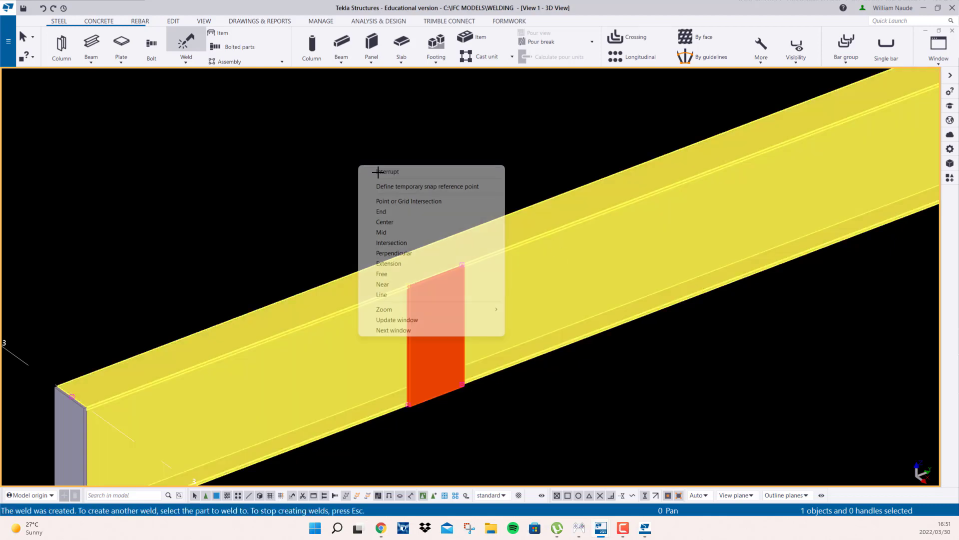
pyautogui.click(390, 173)
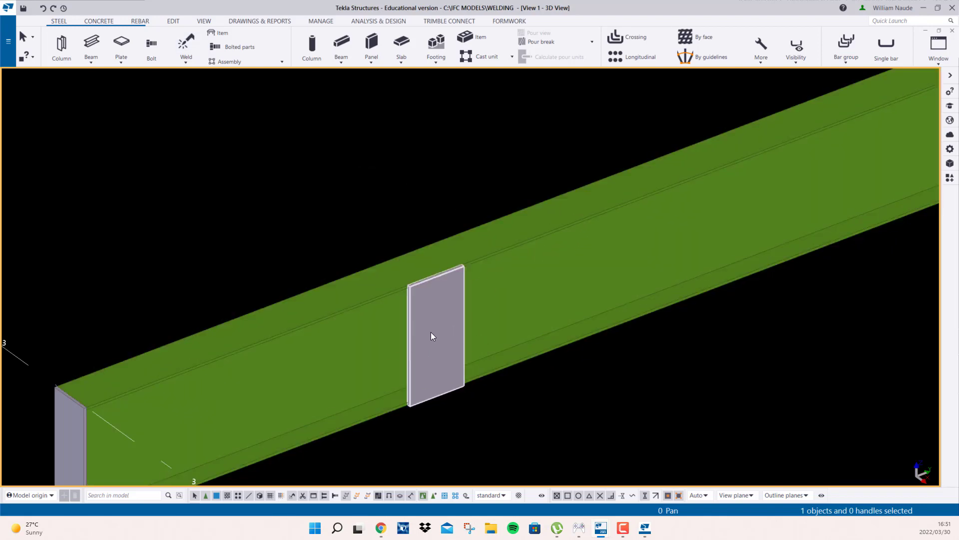
# Update the A.2 assembly drawing from the document list, check its views, and close it
pyautogui.click(250, 21)
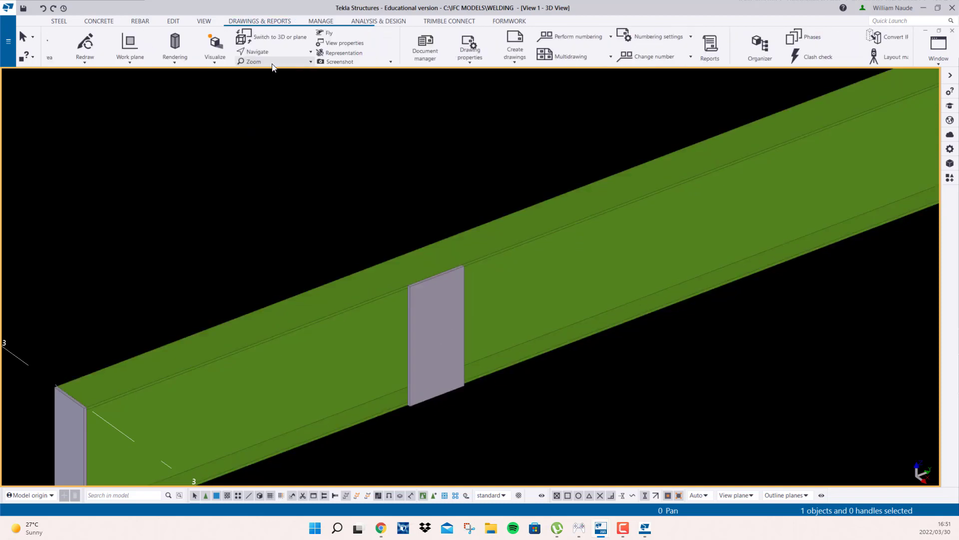
pyautogui.click(83, 45)
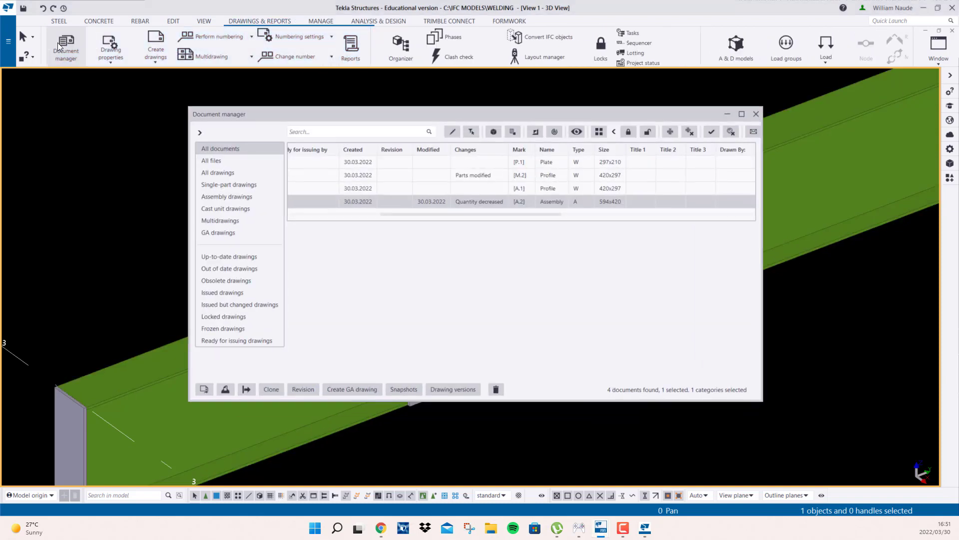
pyautogui.rightClick(463, 202)
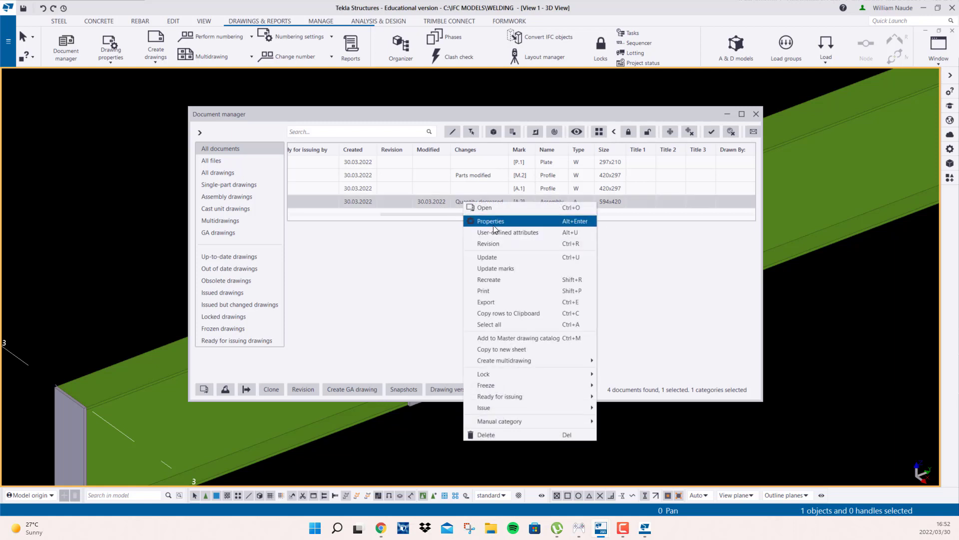
pyautogui.click(491, 256)
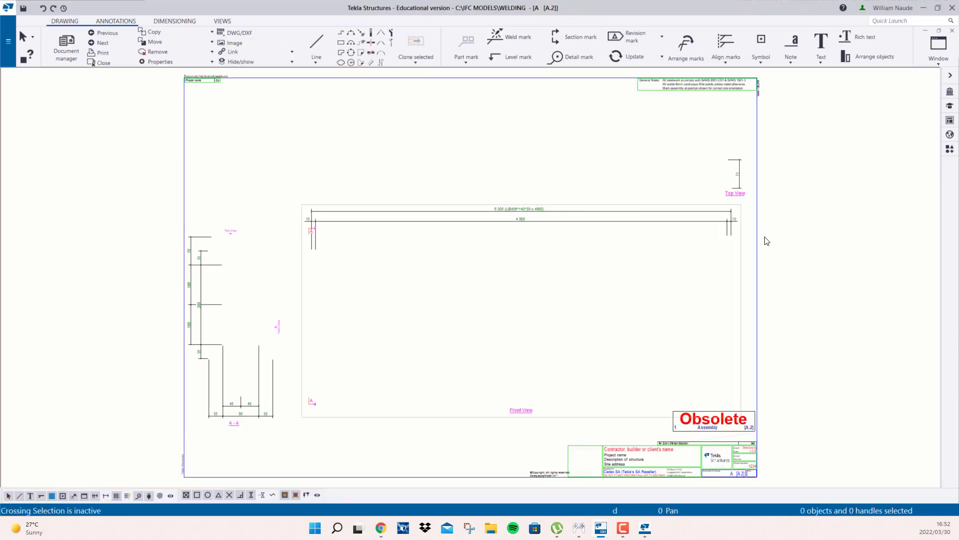
pyautogui.click(956, 31)
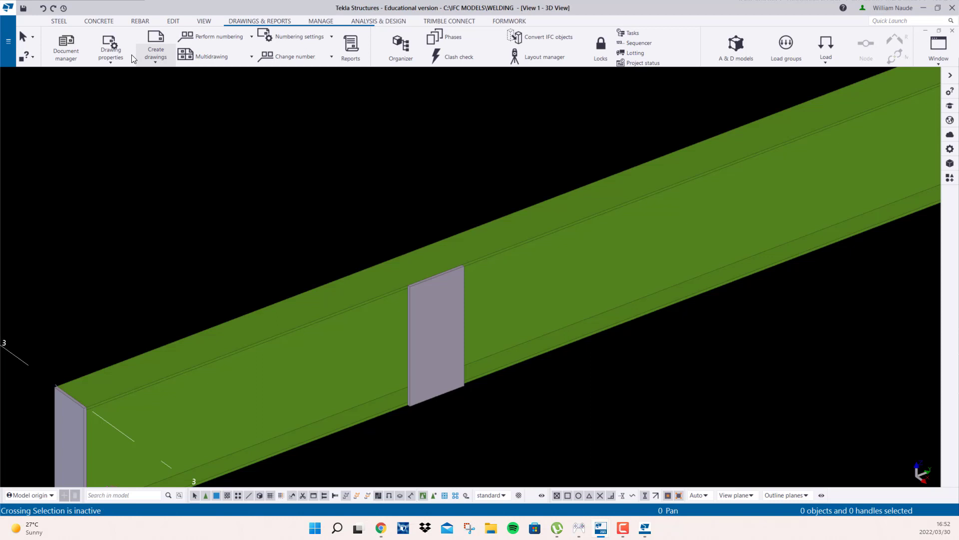
# Create drawings from all parts with the AutoDrawings wizard using the Cheetah - B - landscape only rule set
pyautogui.click(70, 50)
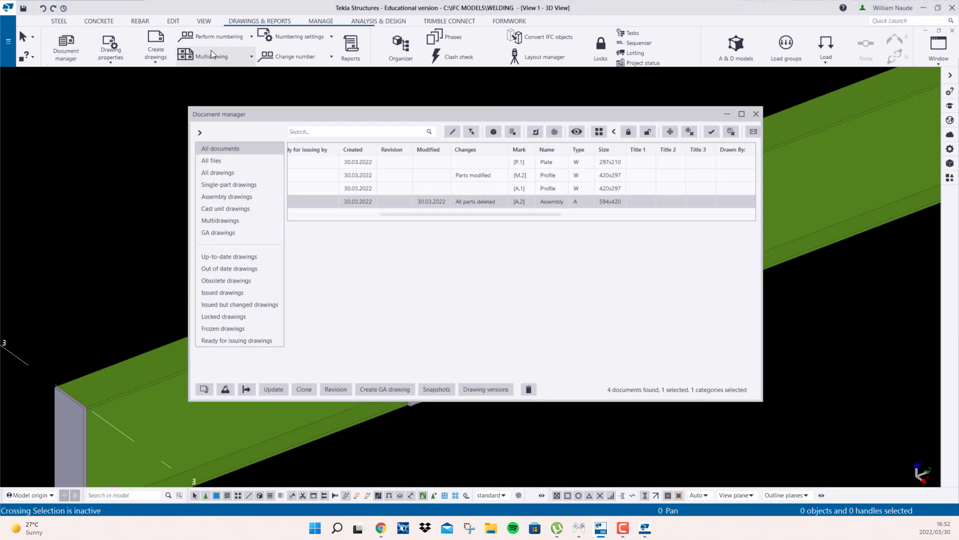
pyautogui.click(950, 177)
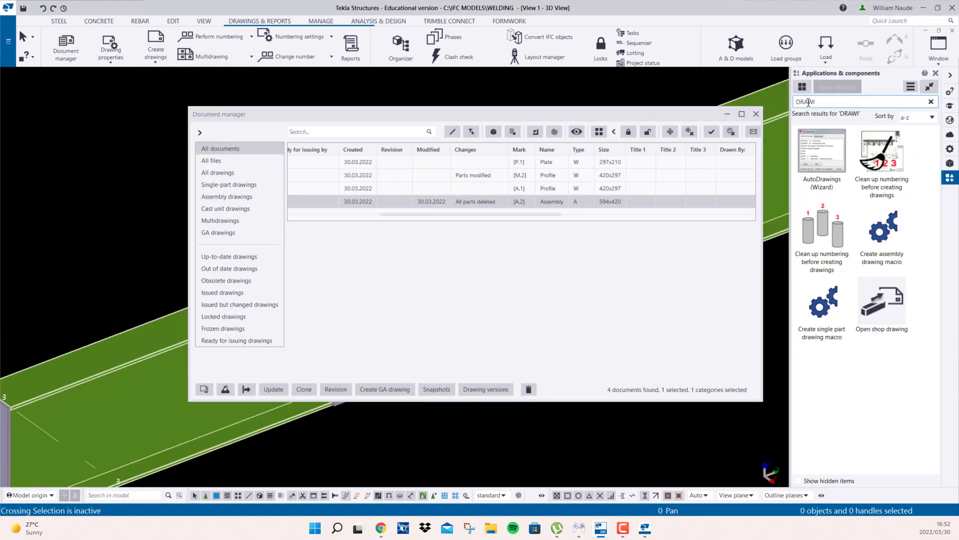
pyautogui.doubleClick(822, 150)
pyautogui.click(522, 155)
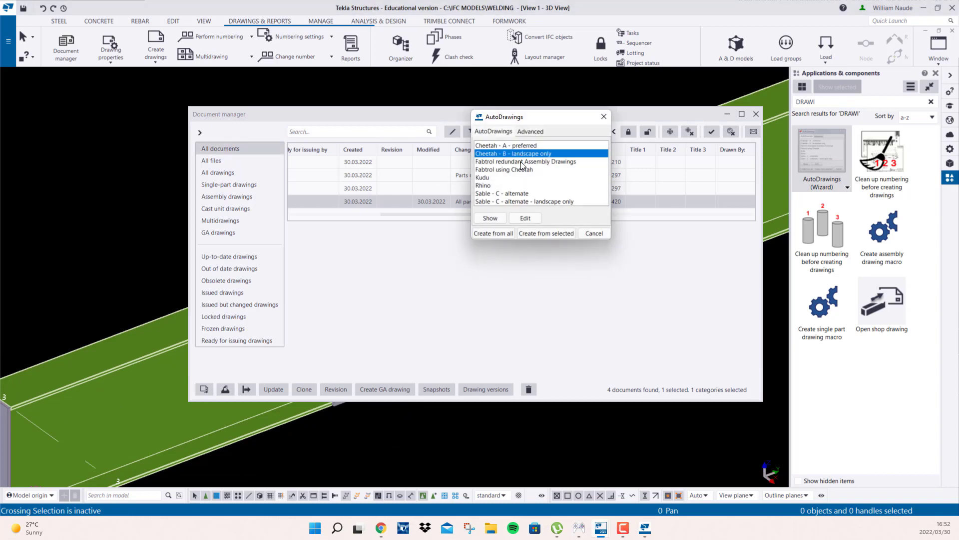
pyautogui.click(502, 234)
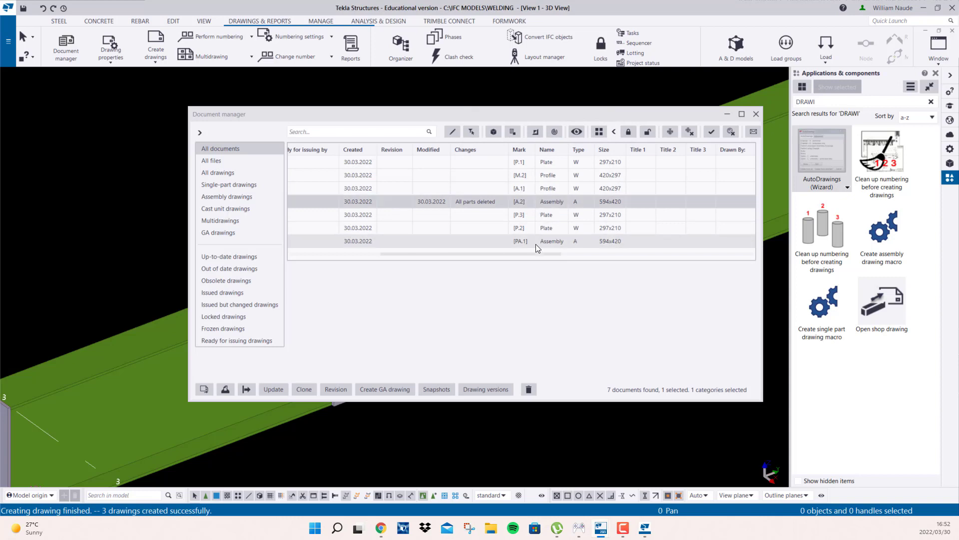
# Open the PA.1 assembly drawing and examine how the side plate and beam appear in its front view
pyautogui.click(536, 244)
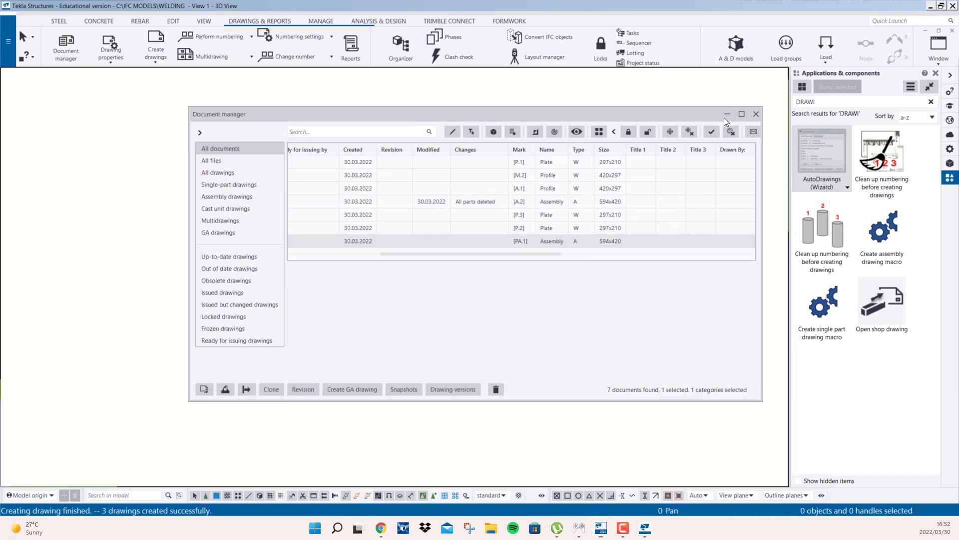
pyautogui.click(726, 113)
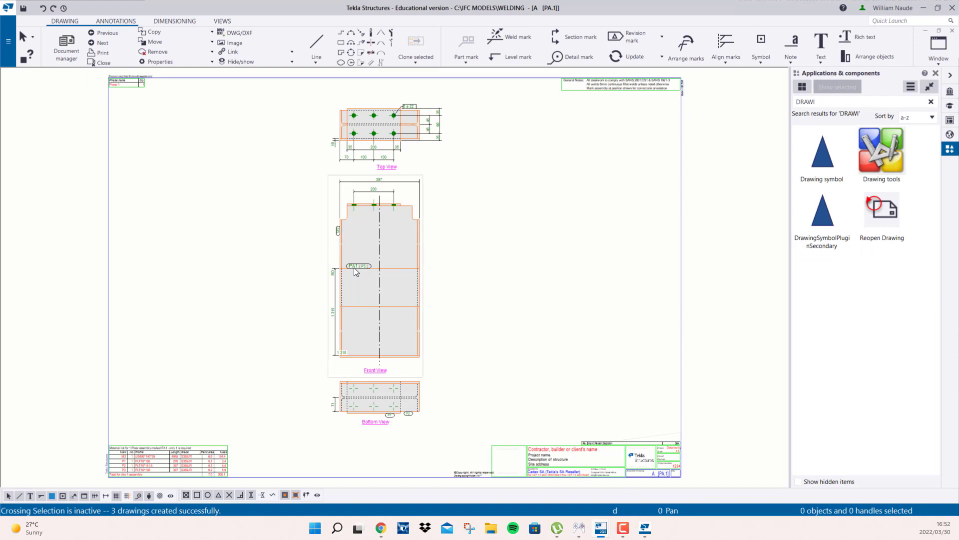
pyautogui.scroll(5, 358, 269)
pyautogui.click(411, 270)
pyautogui.scroll(-5, 412, 266)
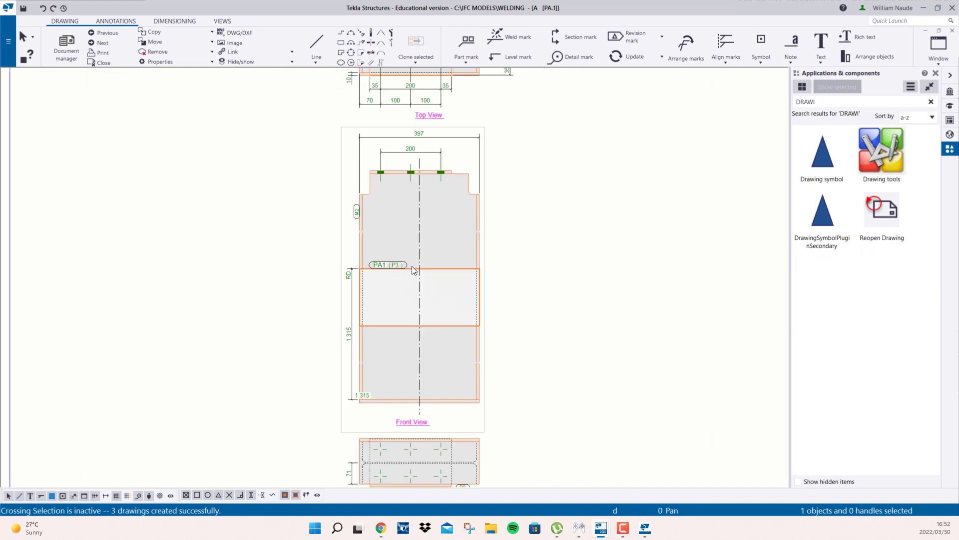
pyautogui.scroll(-1, 483, 234)
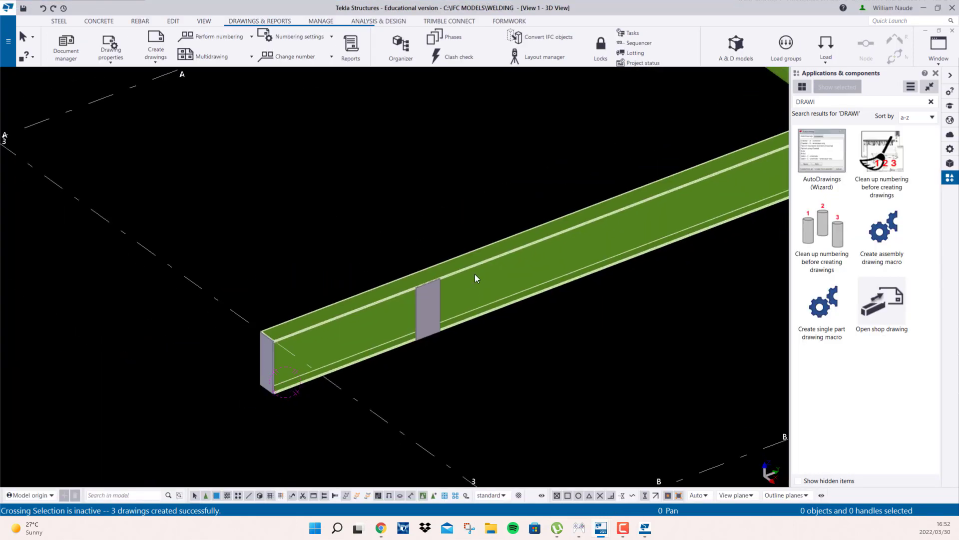
# Examine the beam with its end plate and side plate, and its connection to the other beam in the model
pyautogui.scroll(-2, 475, 274)
pyautogui.moveTo(475, 274); pyautogui.dragTo(227, 313, button='middle')
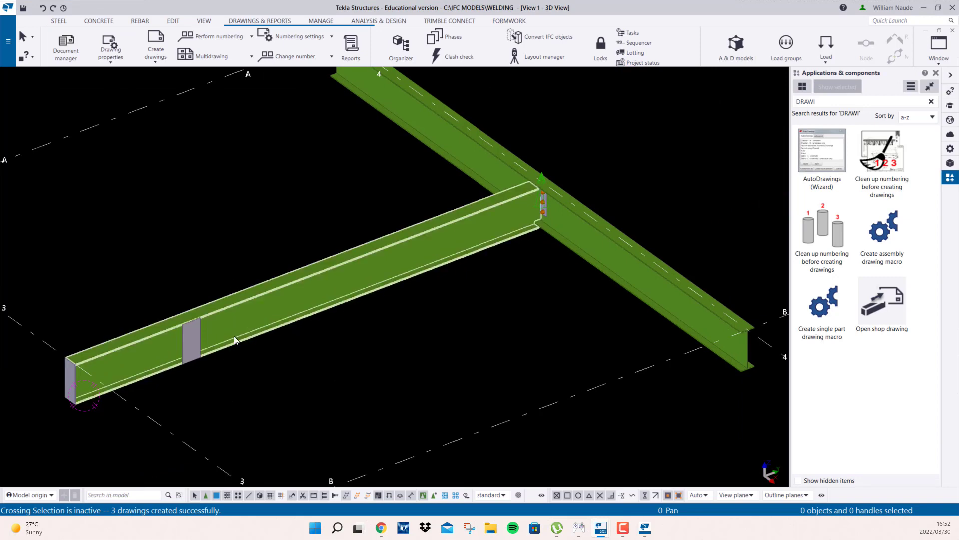
pyautogui.scroll(3, 280, 363)
pyautogui.moveTo(190, 388); pyautogui.dragTo(395, 303, button='middle')
pyautogui.click(271, 277)
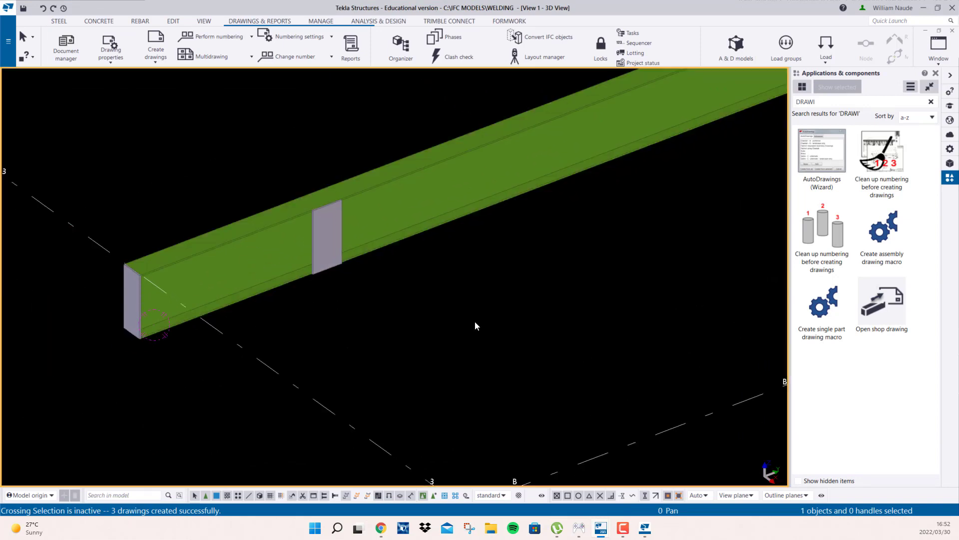
pyautogui.scroll(-4, 491, 289)
pyautogui.moveTo(560, 172); pyautogui.dragTo(328, 270, button='middle')
pyautogui.scroll(-3, 328, 270)
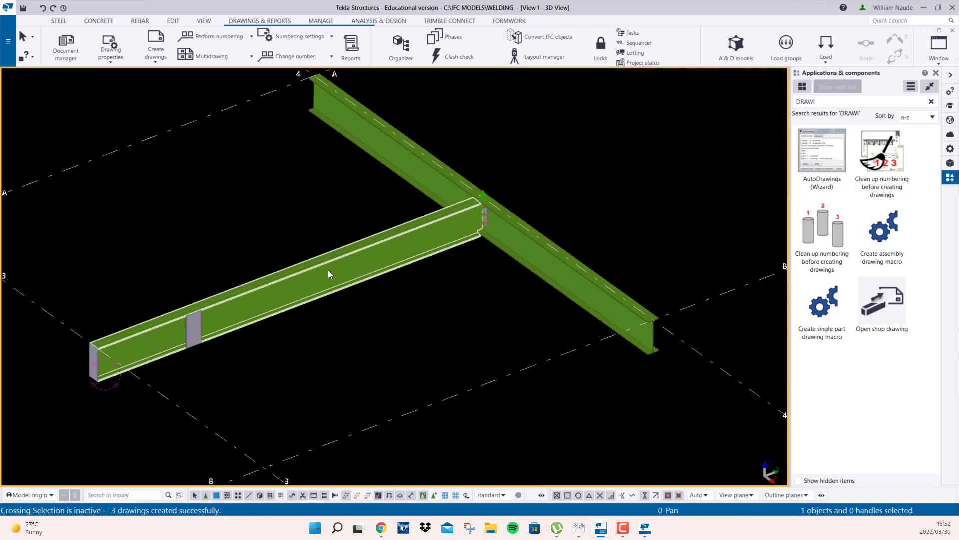
pyautogui.click(328, 270)
pyautogui.click(293, 232)
pyautogui.moveTo(198, 294); pyautogui.dragTo(267, 238, button='middle')
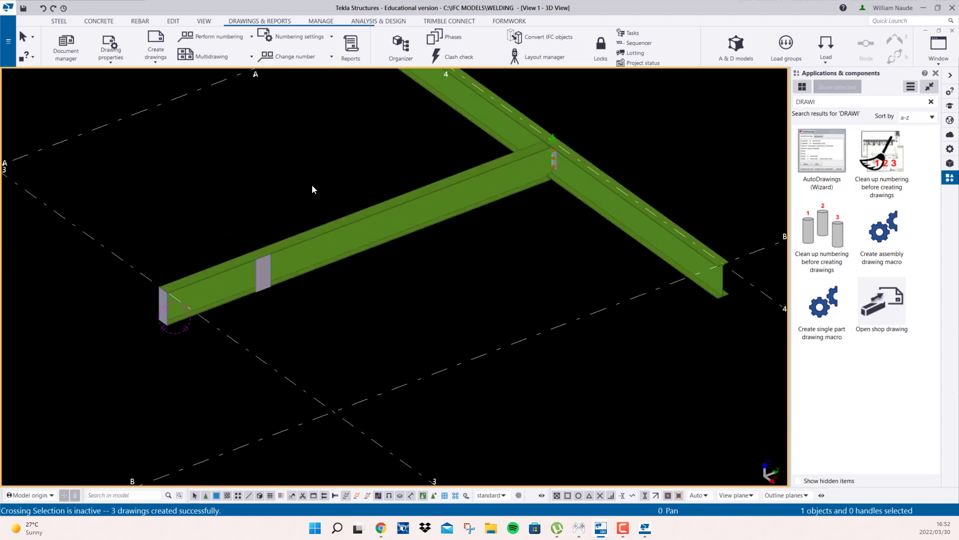
pyautogui.moveTo(554, 247); pyautogui.dragTo(365, 278, button='middle')
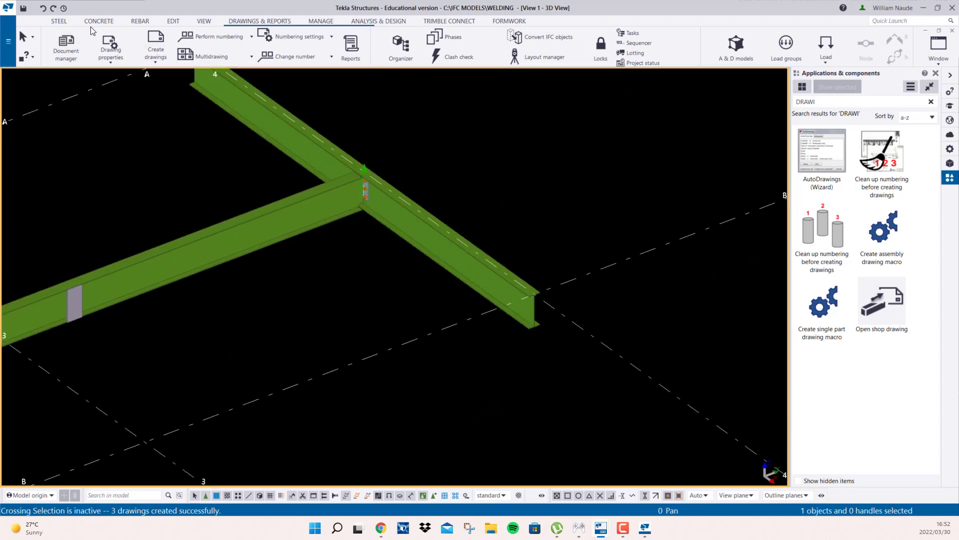
# Model a steel beam along grid line 5 from its intersection with C to its intersection with D
pyautogui.scroll(-4, 430, 148)
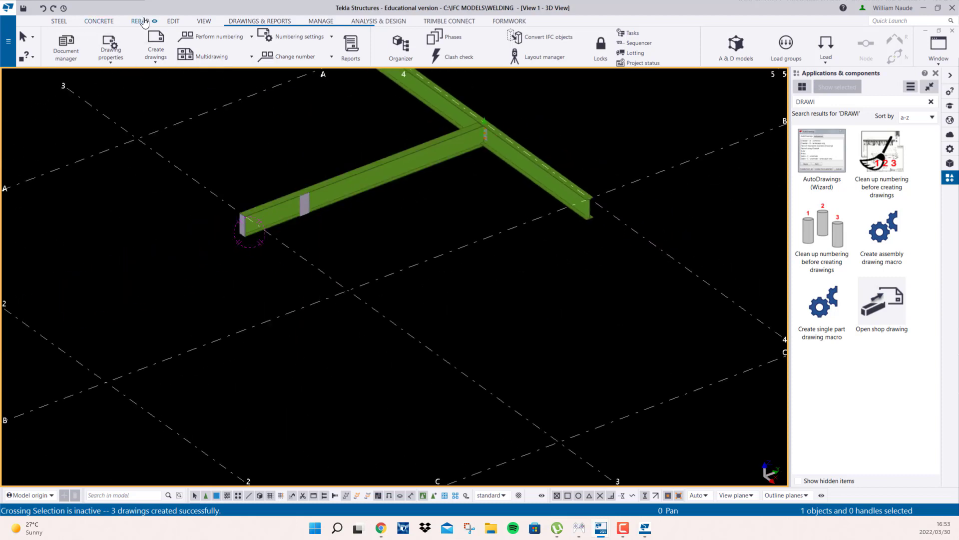
pyautogui.click(56, 22)
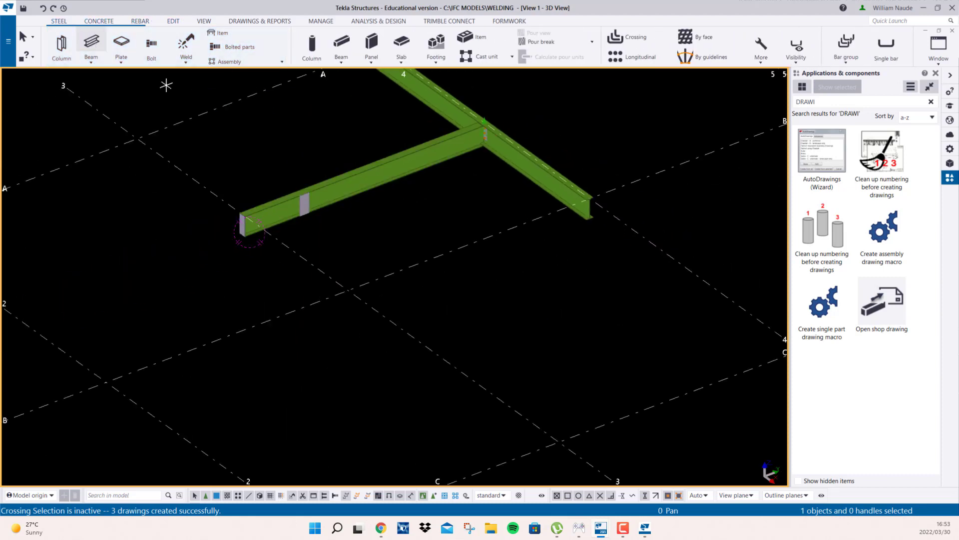
pyautogui.click(91, 45)
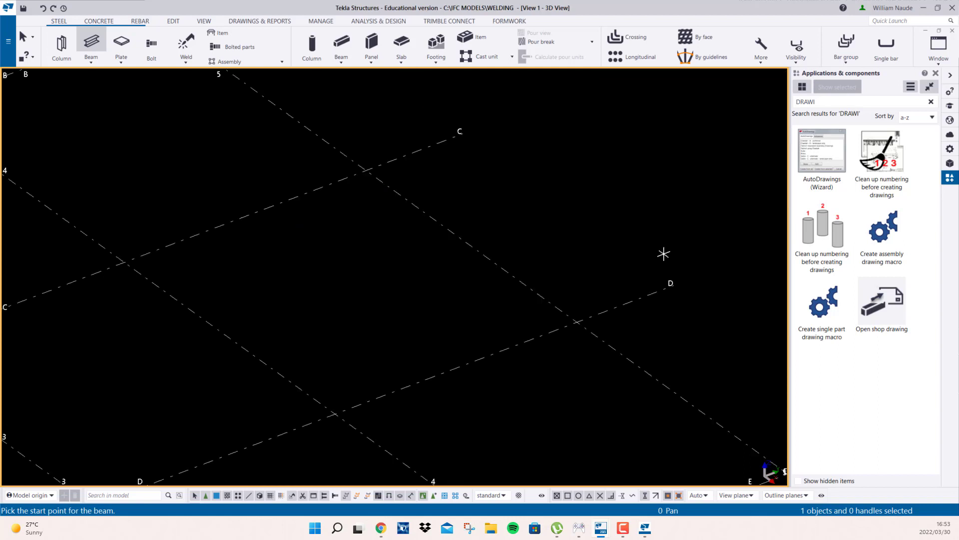
pyautogui.click(360, 166)
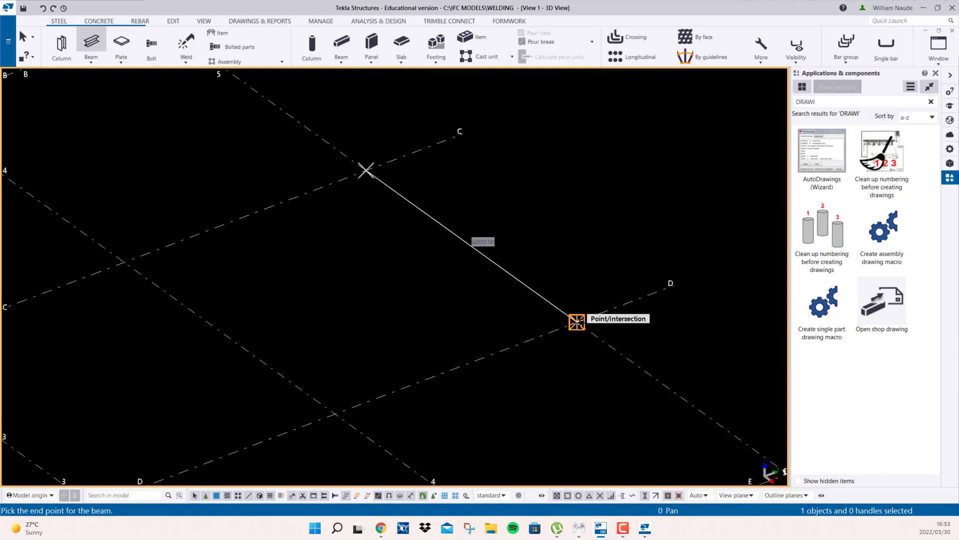
pyautogui.click(575, 322)
# Create a four-corner contour plate on the beam's end at grid D, using the outer flange corners
pyautogui.scroll(2, 597, 343)
pyautogui.scroll(3, 595, 343)
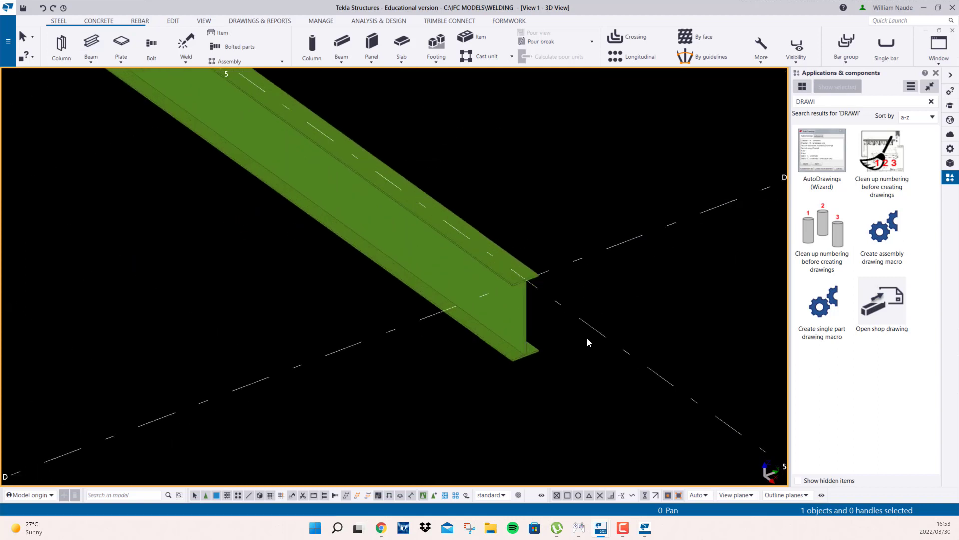
pyautogui.click(129, 55)
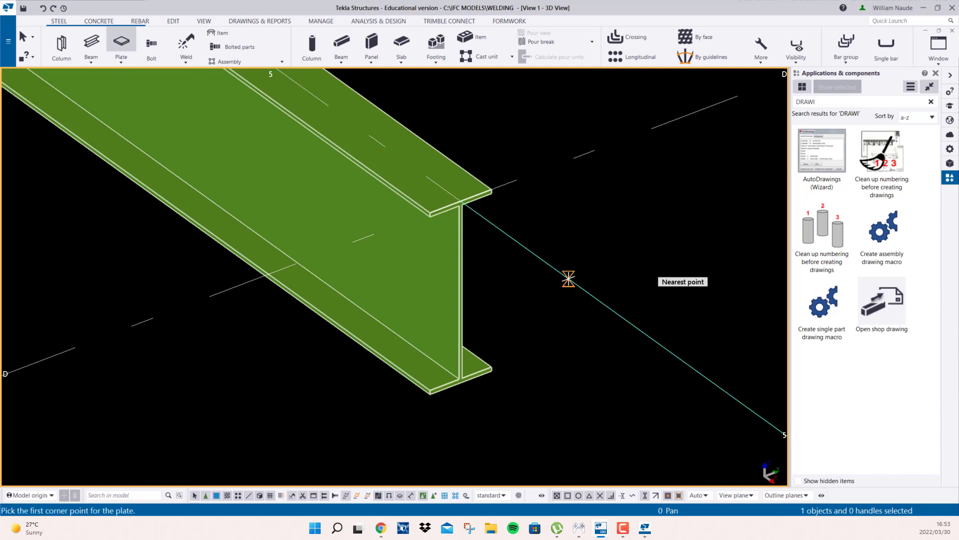
pyautogui.scroll(2, 568, 278)
pyautogui.click(245, 131)
pyautogui.scroll(-2, 245, 131)
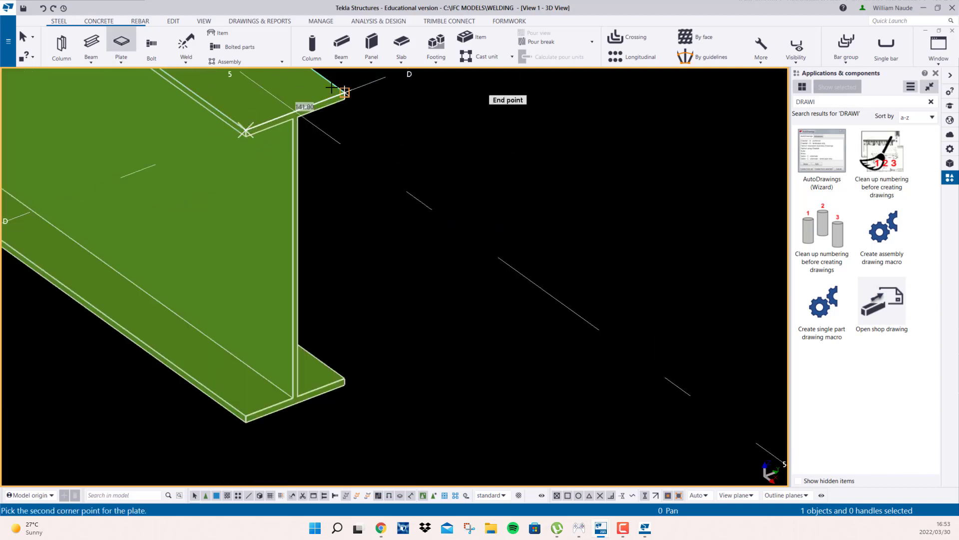
pyautogui.click(344, 92)
pyautogui.click(345, 384)
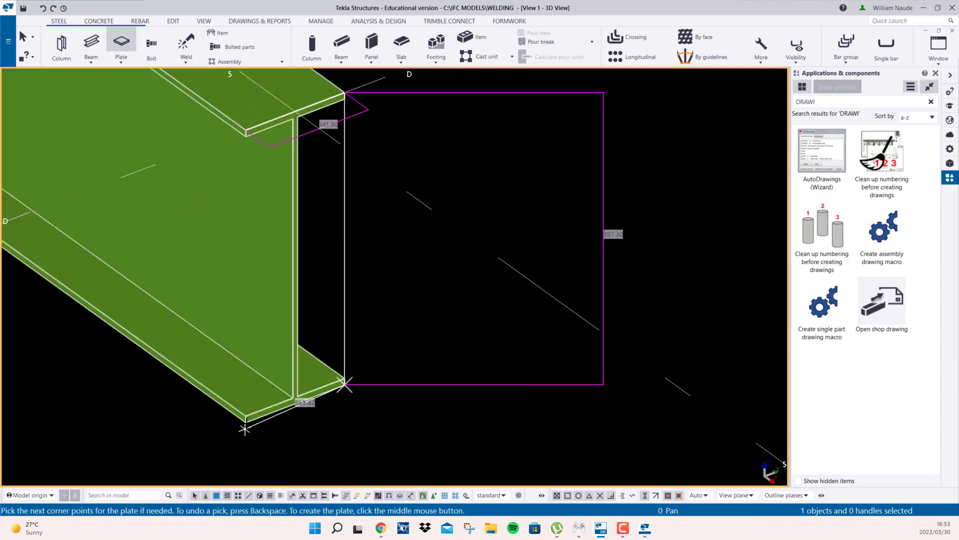
pyautogui.click(245, 423)
pyautogui.middleClick(245, 422)
pyautogui.rightClick(261, 178)
pyautogui.click(274, 184)
# Set the end plate's depth position to Behind
pyautogui.doubleClick(252, 194)
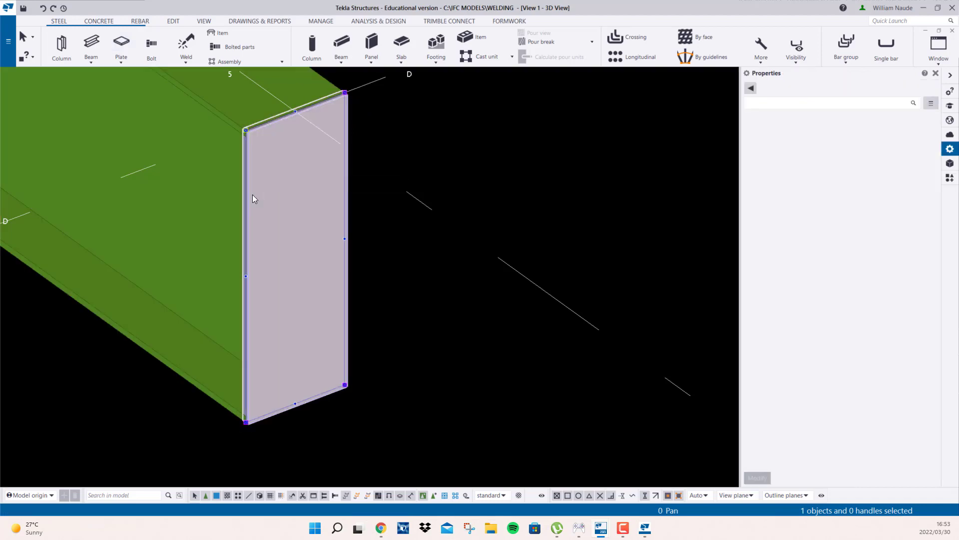
pyautogui.click(825, 243)
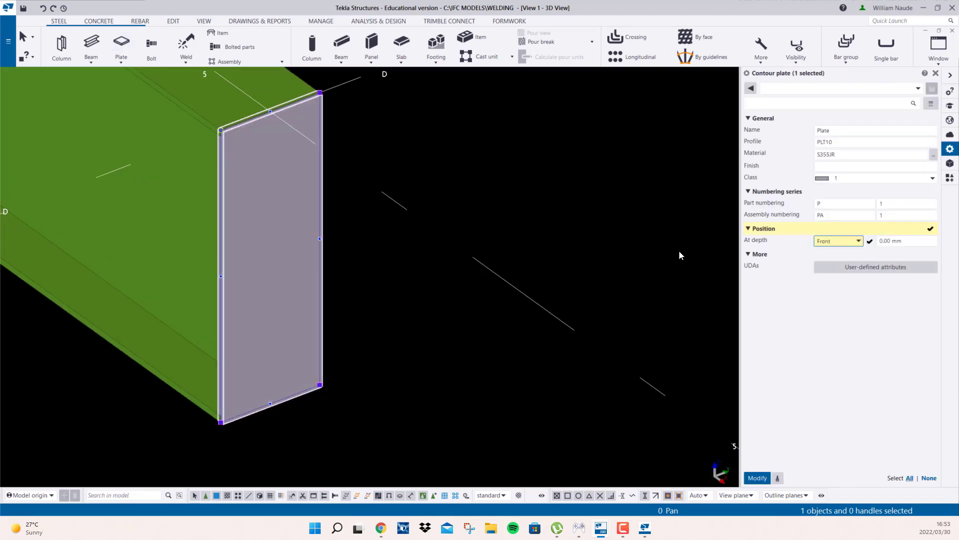
pyautogui.middleClick(679, 251)
pyautogui.click(871, 244)
pyautogui.click(830, 273)
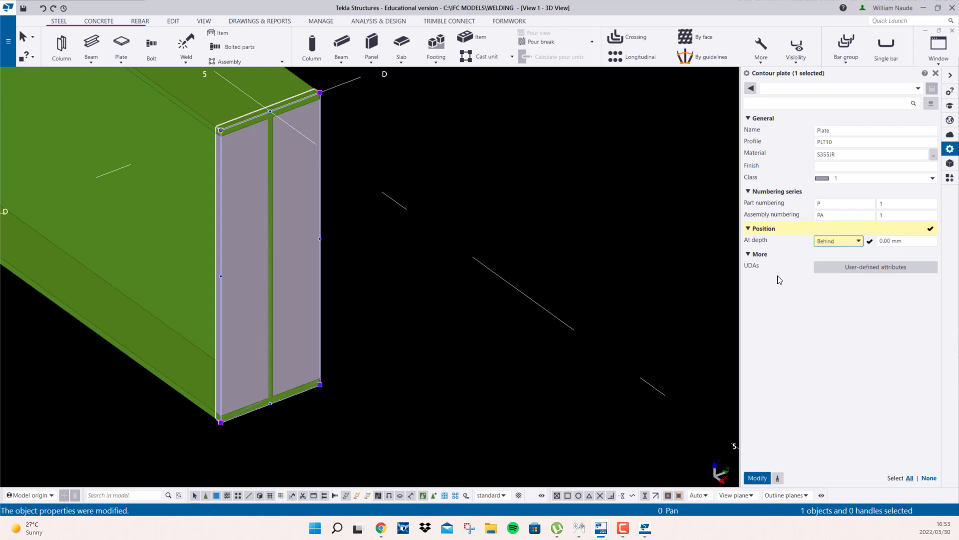
pyautogui.middleClick(490, 198)
pyautogui.click(490, 200)
# Weld the end plate to the beam at grid D, with the beam as the main part
pyautogui.click(185, 44)
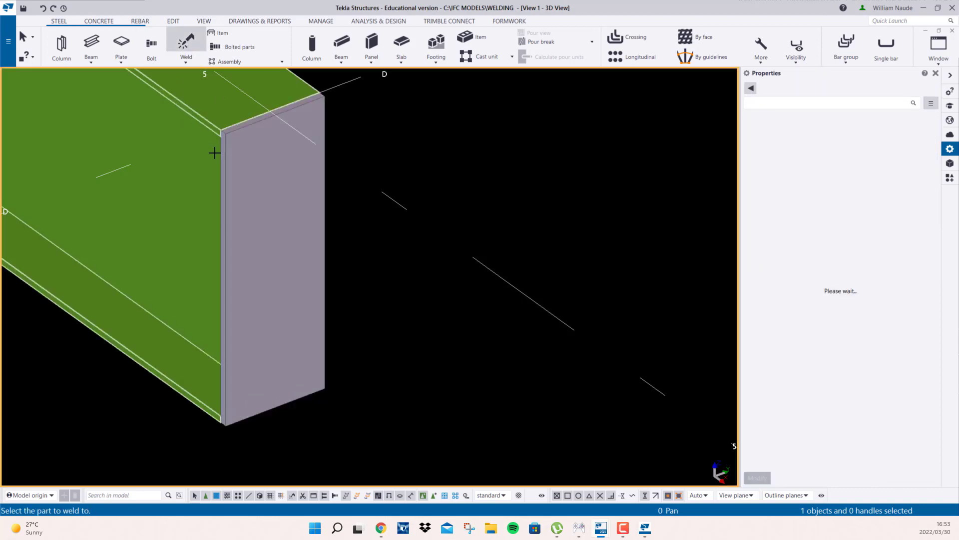
pyautogui.click(230, 163)
pyautogui.rightClick(229, 163)
pyautogui.click(250, 171)
# Examine the full length of the beam with its welded end plate and the surrounding grid
pyautogui.scroll(-4, 269, 175)
pyautogui.moveTo(377, 202); pyautogui.dragTo(475, 278, button='middle')
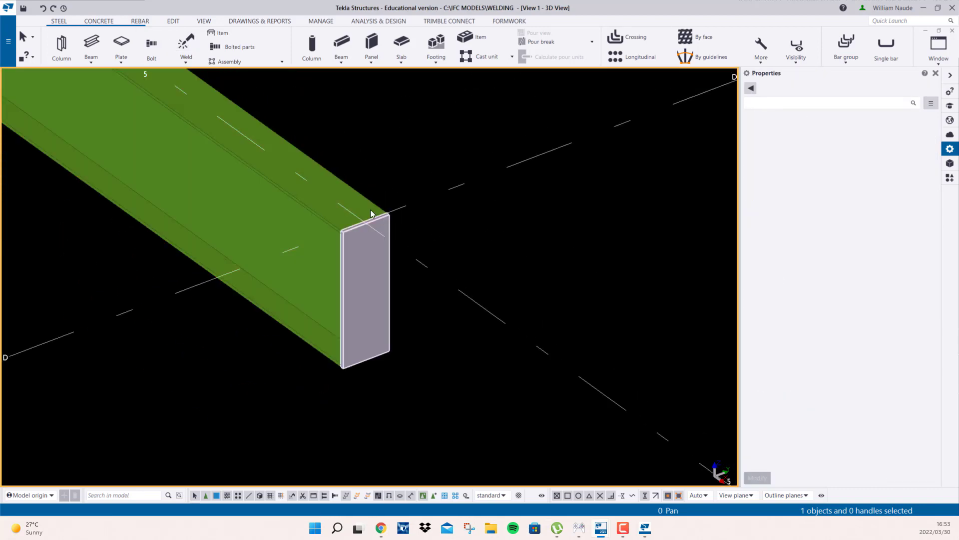
pyautogui.scroll(-8, 327, 191)
pyautogui.moveTo(280, 157); pyautogui.dragTo(409, 251, button='middle')
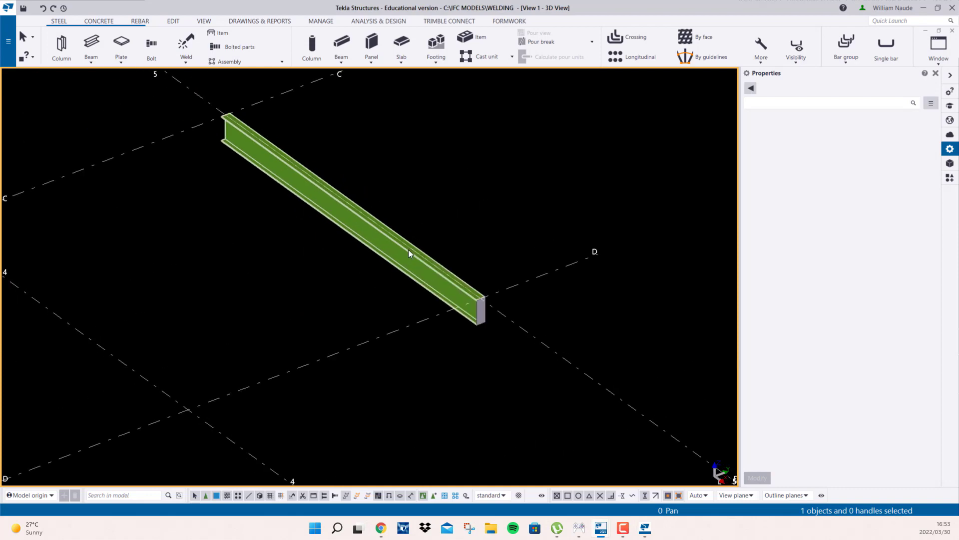
pyautogui.scroll(-8, 409, 250)
pyautogui.moveTo(197, 304); pyautogui.dragTo(667, 168, button='middle')
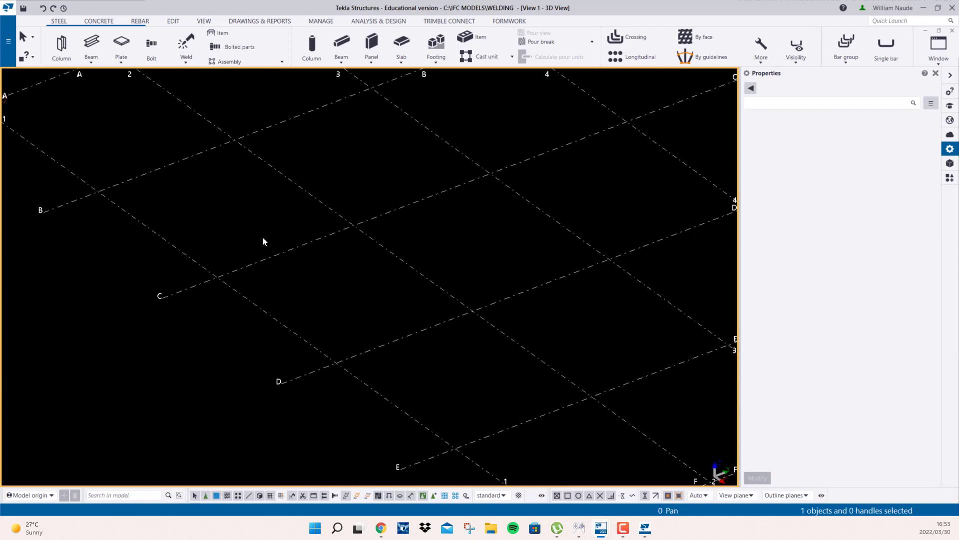
pyautogui.scroll(1, 269, 95)
pyautogui.moveTo(270, 88); pyautogui.dragTo(267, 260, button='middle')
pyautogui.scroll(6, 268, 262)
pyautogui.moveTo(532, 218); pyautogui.dragTo(75, 257, button='middle')
pyautogui.moveTo(555, 243); pyautogui.dragTo(57, 232, button='middle')
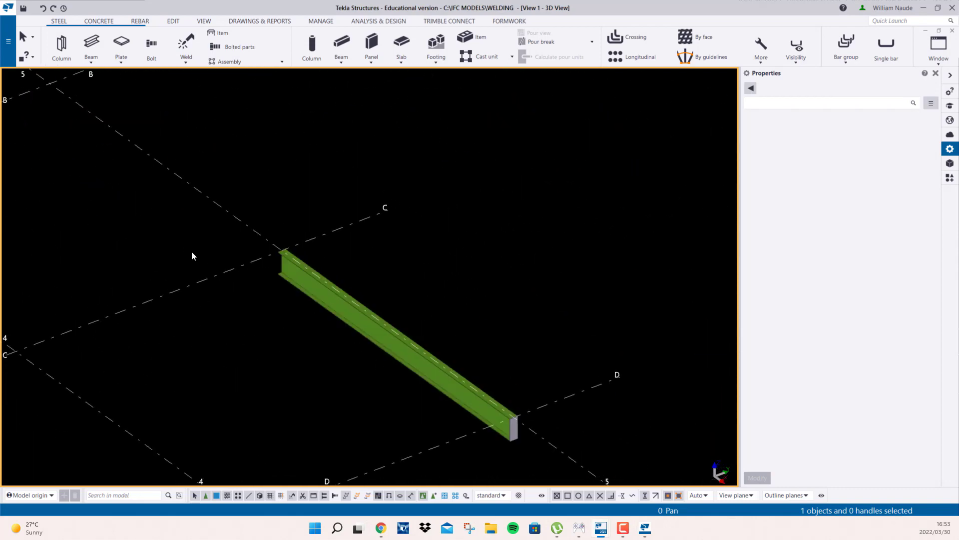
pyautogui.moveTo(493, 384); pyautogui.dragTo(314, 371, button='middle')
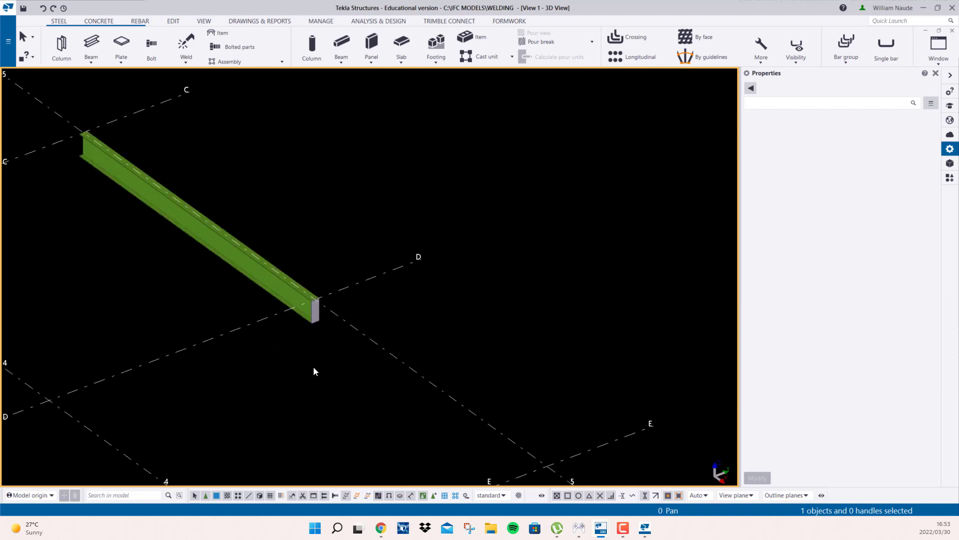
pyautogui.scroll(3, 125, 125)
pyautogui.click(121, 42)
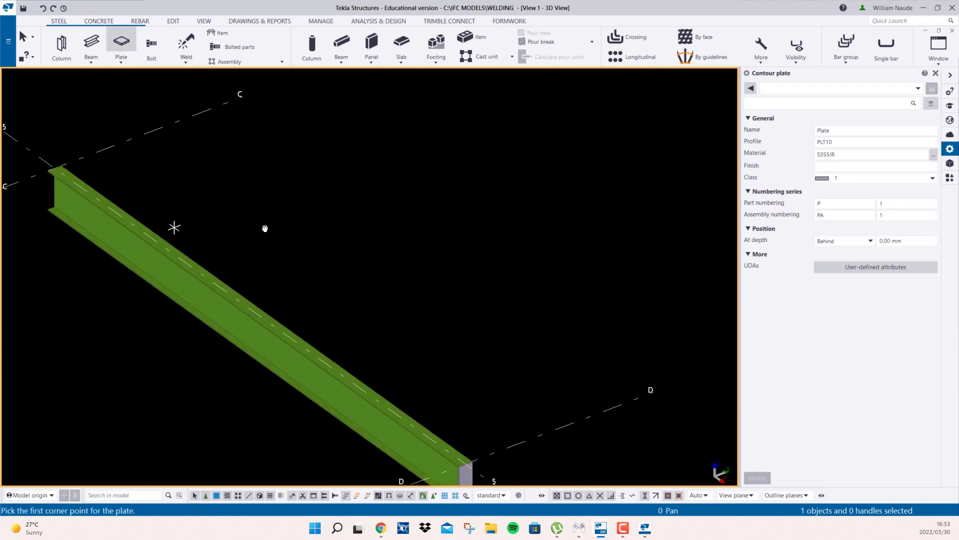
pyautogui.moveTo(173, 224); pyautogui.dragTo(668, 242, button='middle')
pyautogui.rightClick(304, 207)
pyautogui.click(332, 213)
pyautogui.moveTo(522, 200); pyautogui.dragTo(247, 165, button='middle')
pyautogui.click(121, 42)
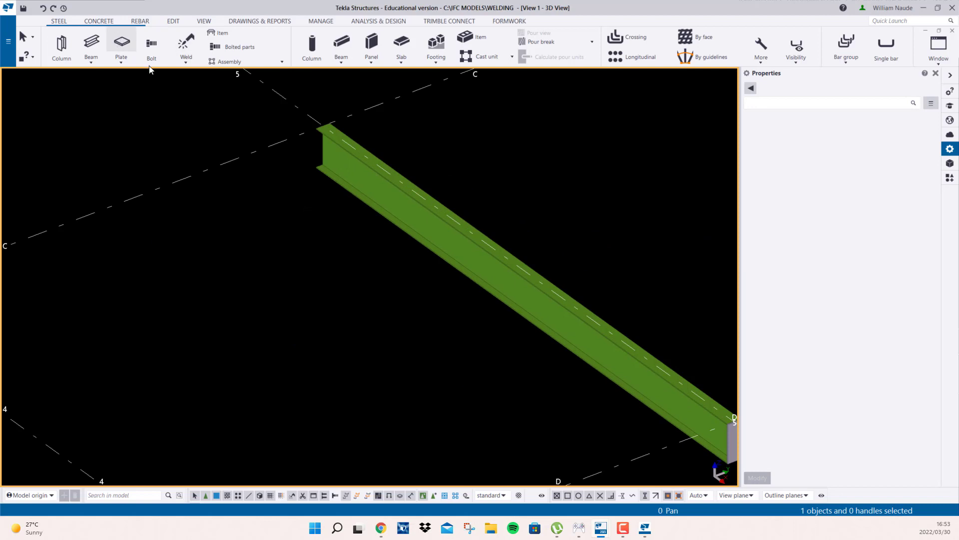
pyautogui.scroll(5, 482, 240)
pyautogui.rightClick(478, 207)
pyautogui.click(507, 214)
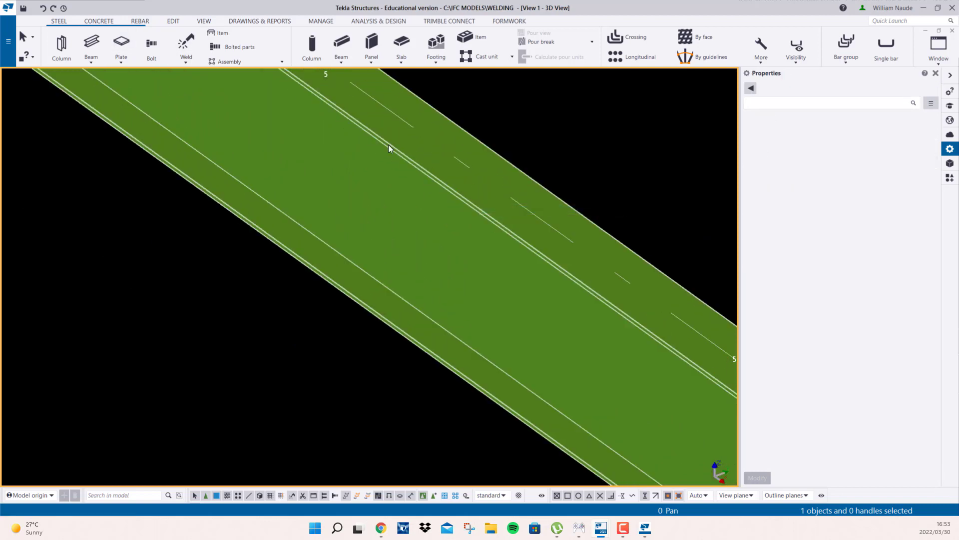
# Create a PLT10 contour plate on the side of the grid 5 beam, 200 mm wide and about 397 mm high between the flange edges
pyautogui.click(121, 44)
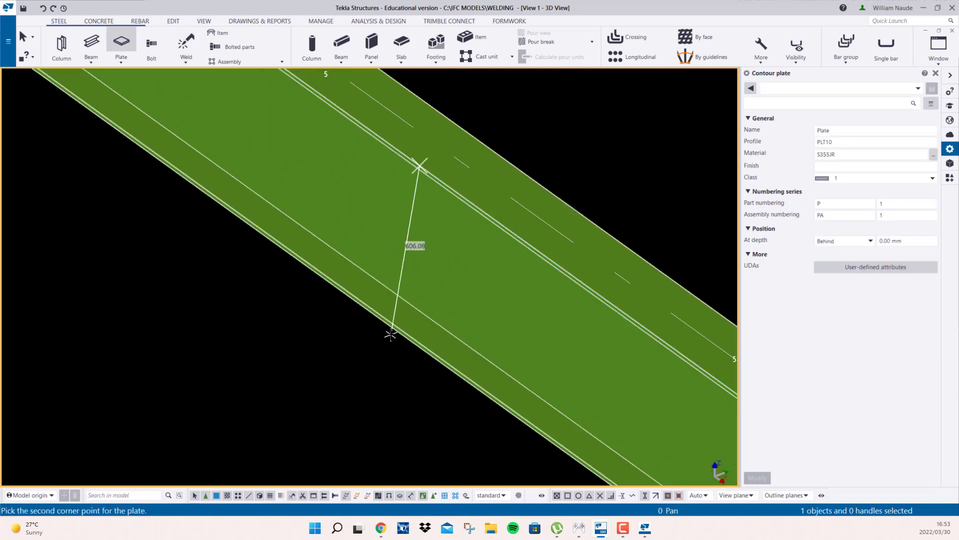
pyautogui.click(420, 349)
pyautogui.click(482, 392)
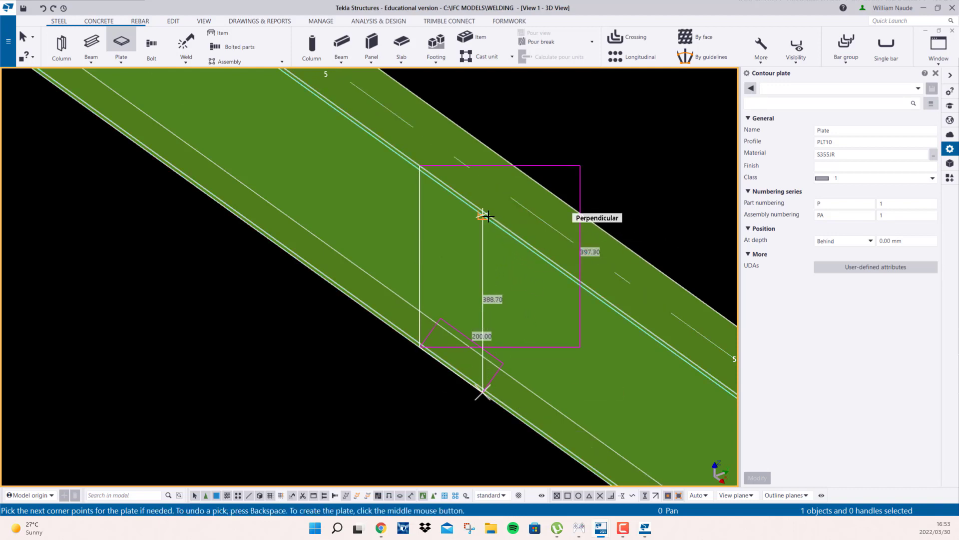
pyautogui.click(489, 216)
pyautogui.middleClick(488, 216)
pyautogui.rightClick(488, 216)
pyautogui.click(510, 225)
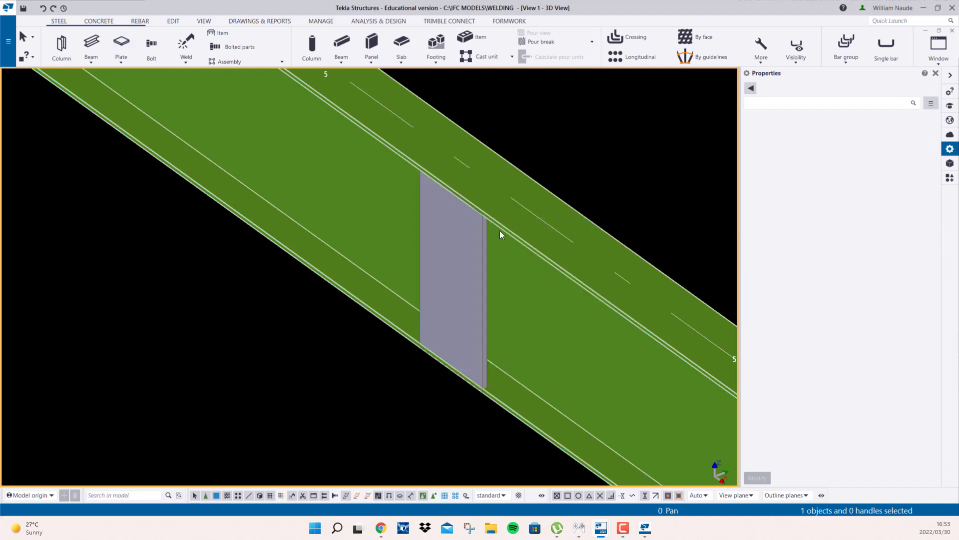
# Weld the side plate to the beam, with the beam as the main part and the plate as the secondary part
pyautogui.scroll(3, 462, 231)
pyautogui.scroll(-2, 462, 231)
pyautogui.click(185, 52)
pyautogui.click(370, 198)
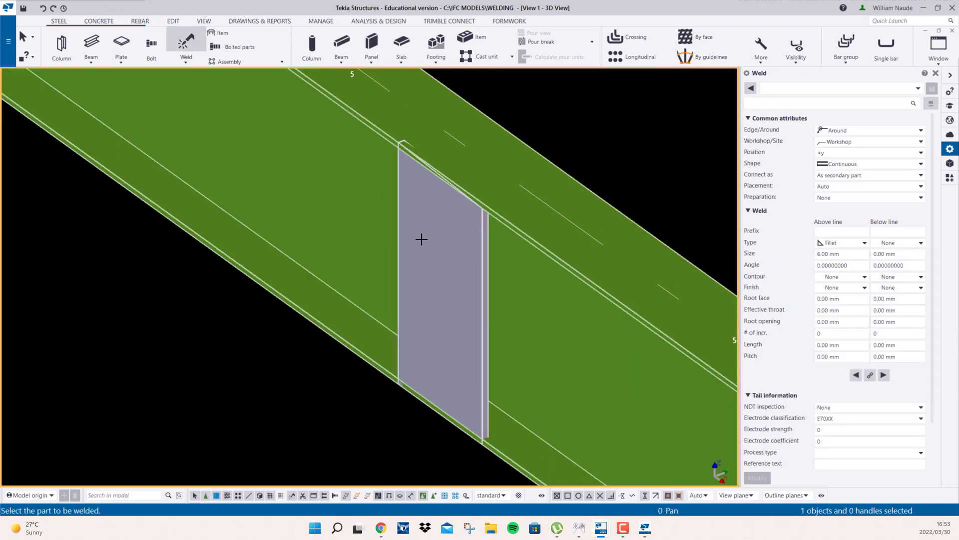
pyautogui.click(422, 237)
pyautogui.rightClick(420, 237)
pyautogui.click(445, 244)
# Run numbering on the model with the newly welded beam and plates
pyautogui.scroll(-2, 410, 215)
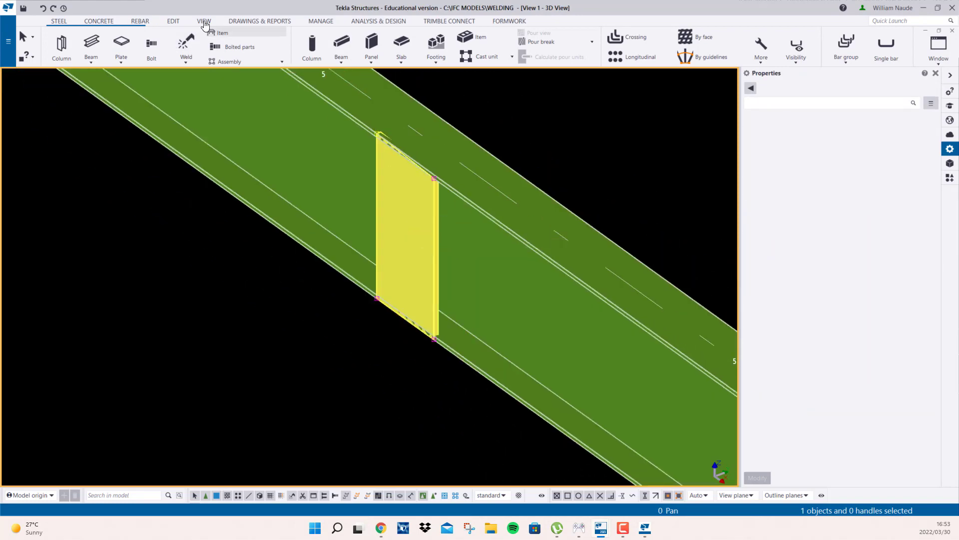
pyautogui.click(242, 20)
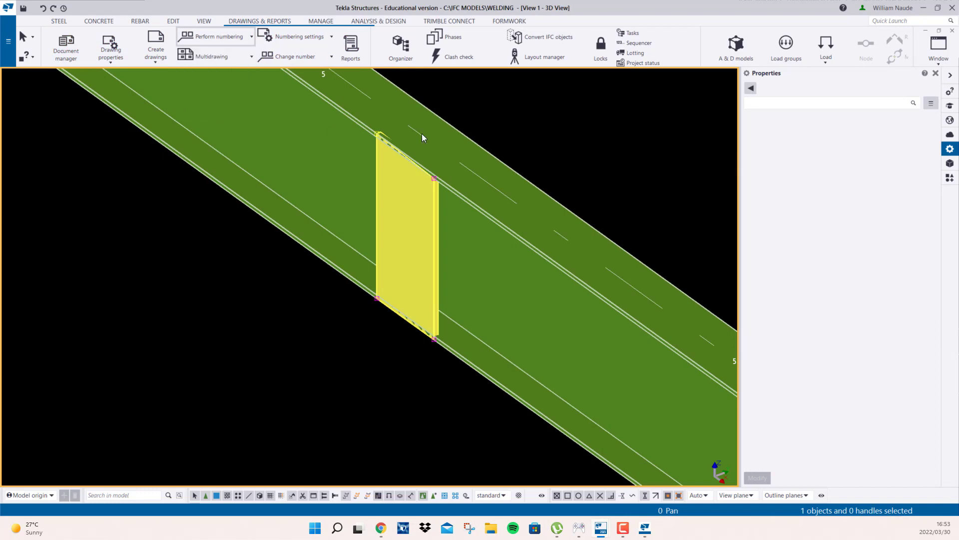
pyautogui.scroll(-2, 478, 135)
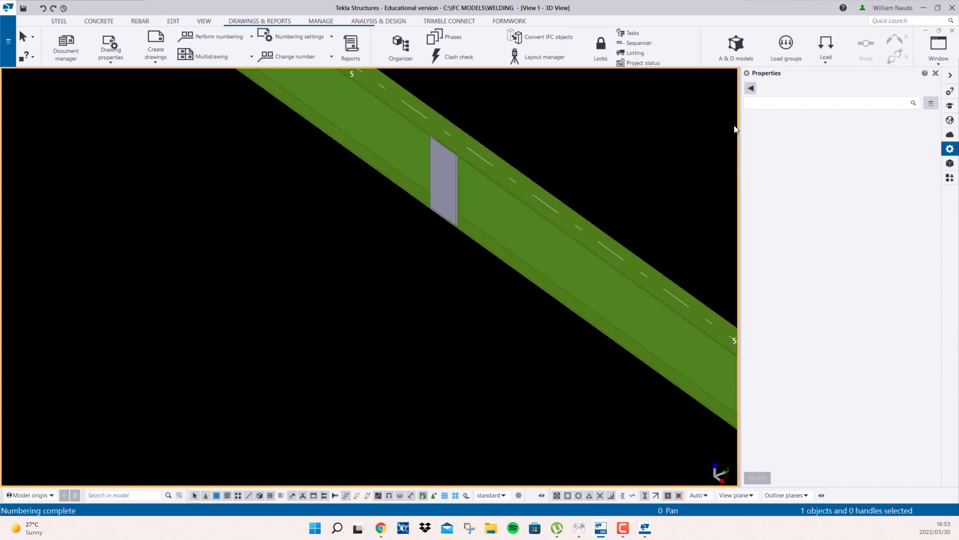
# Create drawings from all parts with the AutoDrawings wizard using the Cheetah - B - landscape only rule set, and close the wizard
pyautogui.click(950, 178)
pyautogui.click(951, 178)
pyautogui.click(951, 178)
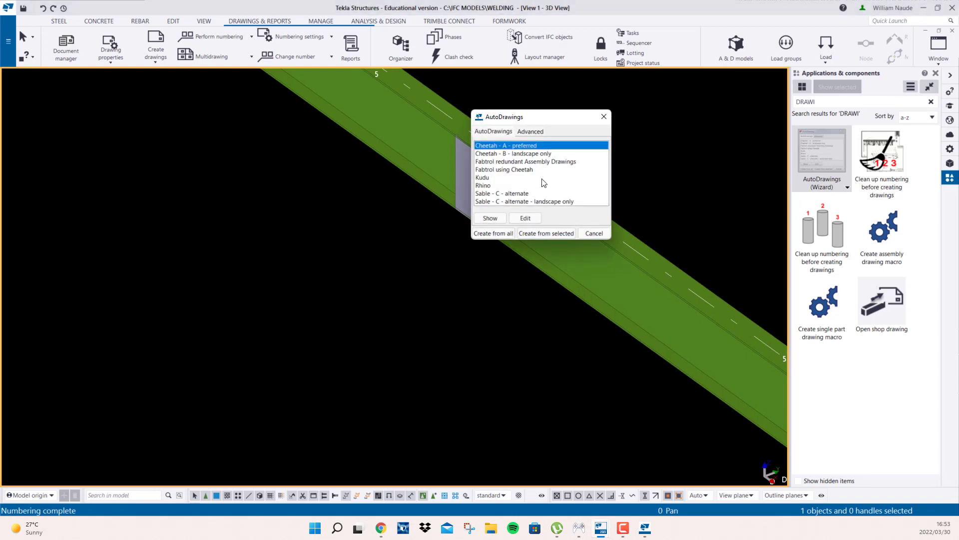
pyautogui.click(524, 154)
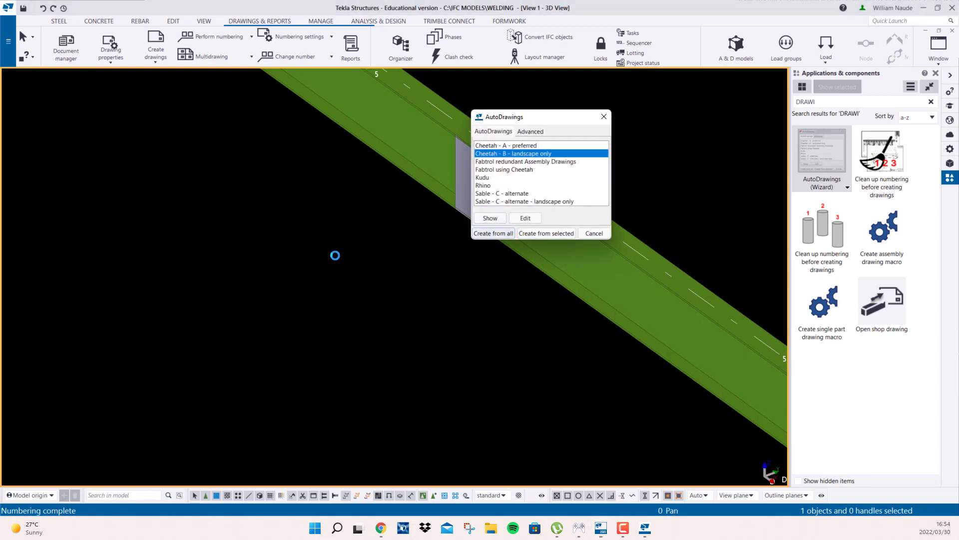
pyautogui.click(604, 117)
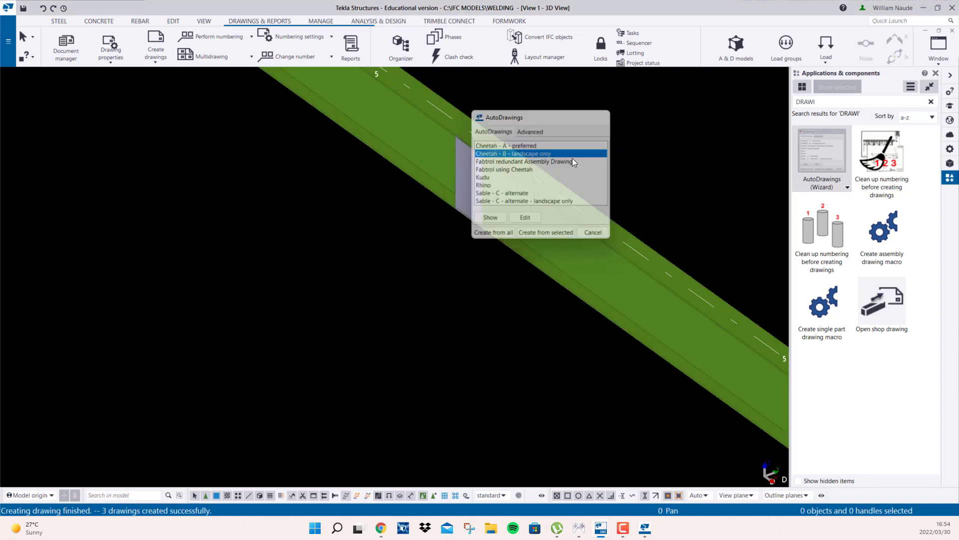
# Open the A.3 assembly drawing from the document list, examine the plates in its top and front views, and close it
pyautogui.click(461, 190)
pyautogui.click(66, 47)
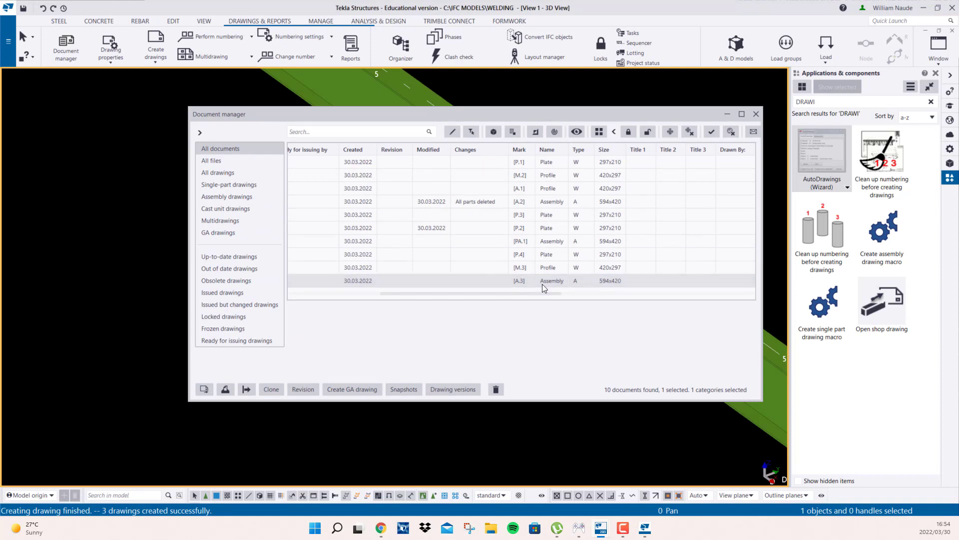
pyautogui.click(727, 115)
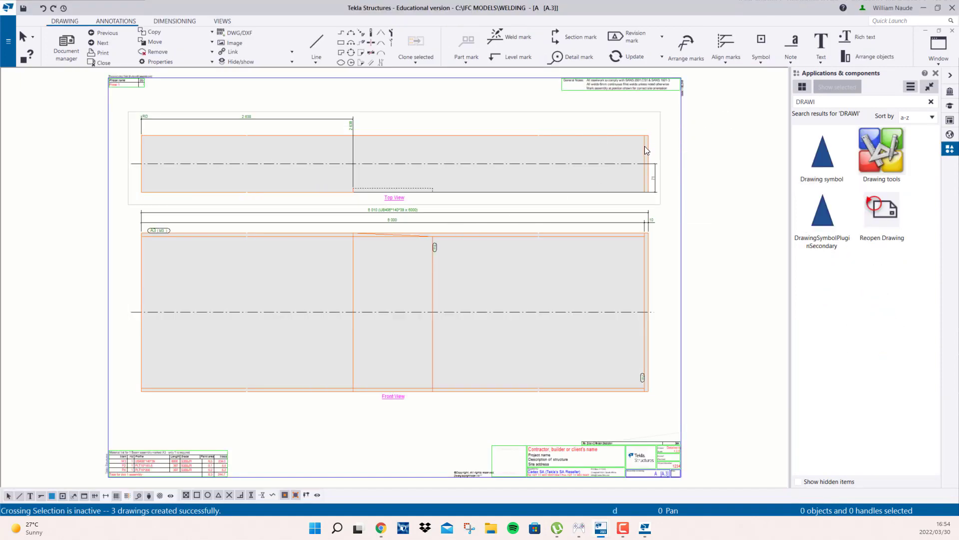
pyautogui.click(955, 33)
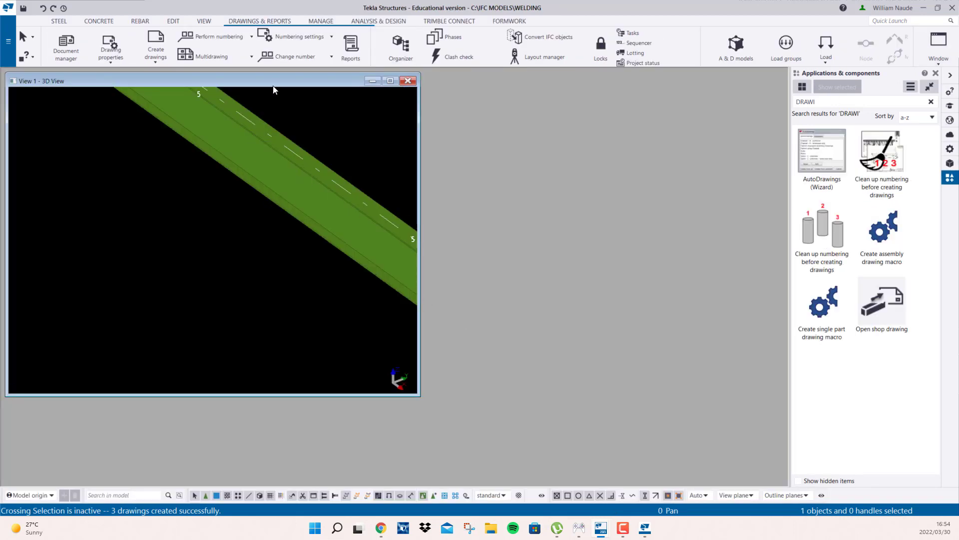
# Maximize the 3D view and renumber the model after the side plate's removal
pyautogui.doubleClick(259, 80)
pyautogui.click(203, 40)
pyautogui.click(207, 107)
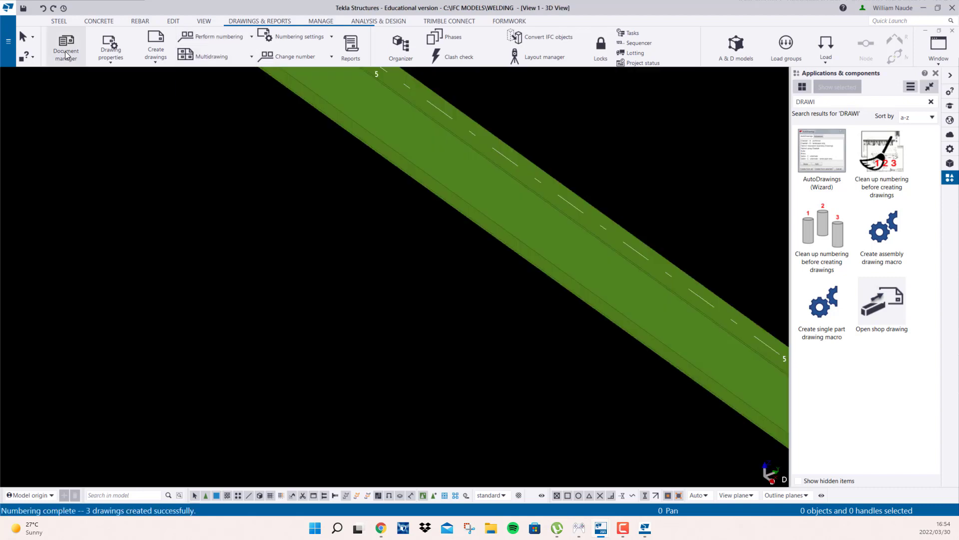
# Update the A.3 assembly drawing from the document list, open it to examine its views, close it and maximize the 3D view
pyautogui.click(64, 47)
pyautogui.rightClick(480, 282)
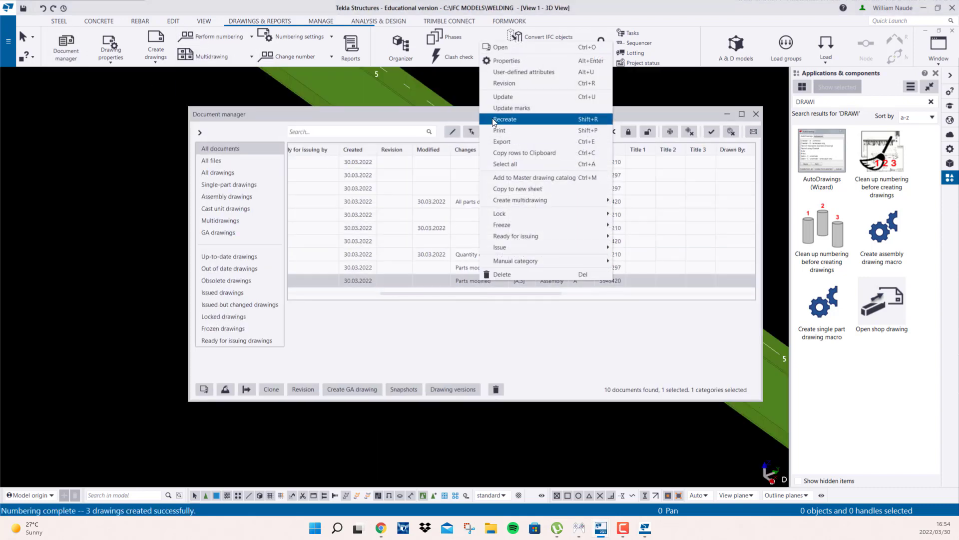
pyautogui.click(504, 98)
pyautogui.doubleClick(467, 283)
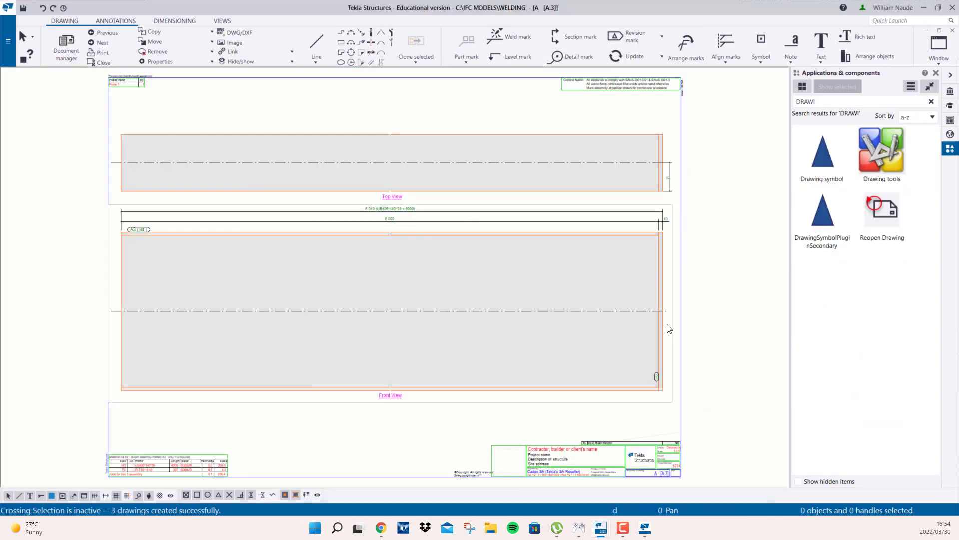
pyautogui.click(952, 33)
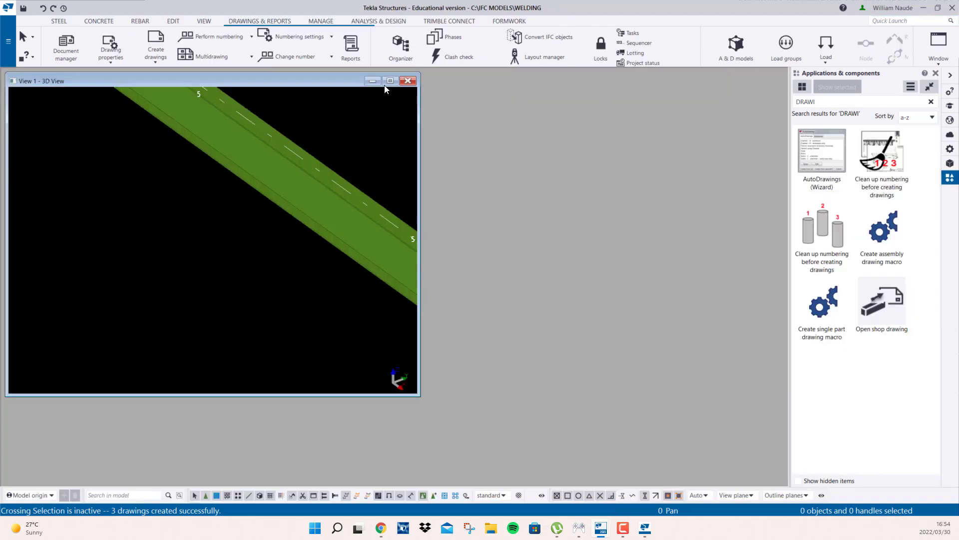
pyautogui.click(390, 82)
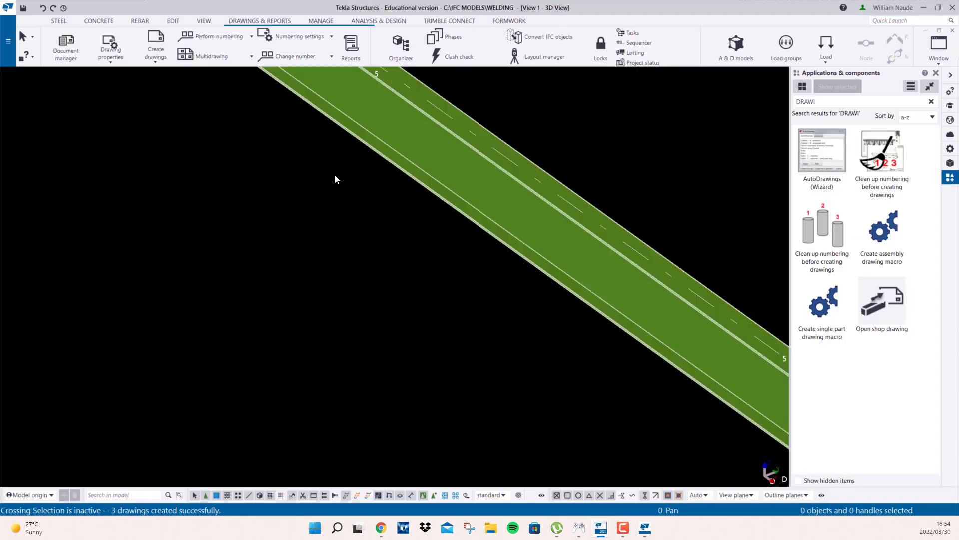
# Create a four-cornered plate about 397 mm high on the beam's side near midspan, spanning between the flange edges
pyautogui.scroll(-3, 305, 236)
pyautogui.click(304, 235)
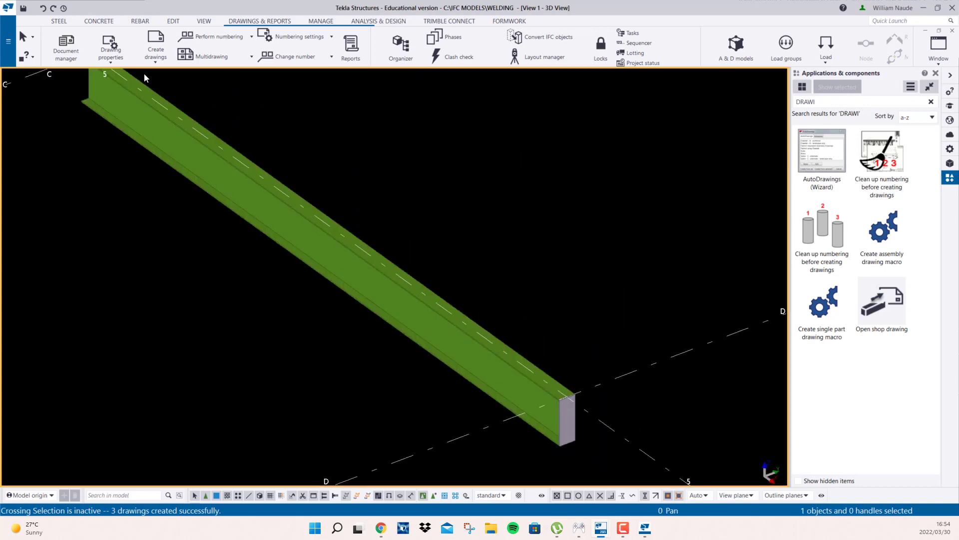
pyautogui.click(59, 23)
pyautogui.click(93, 44)
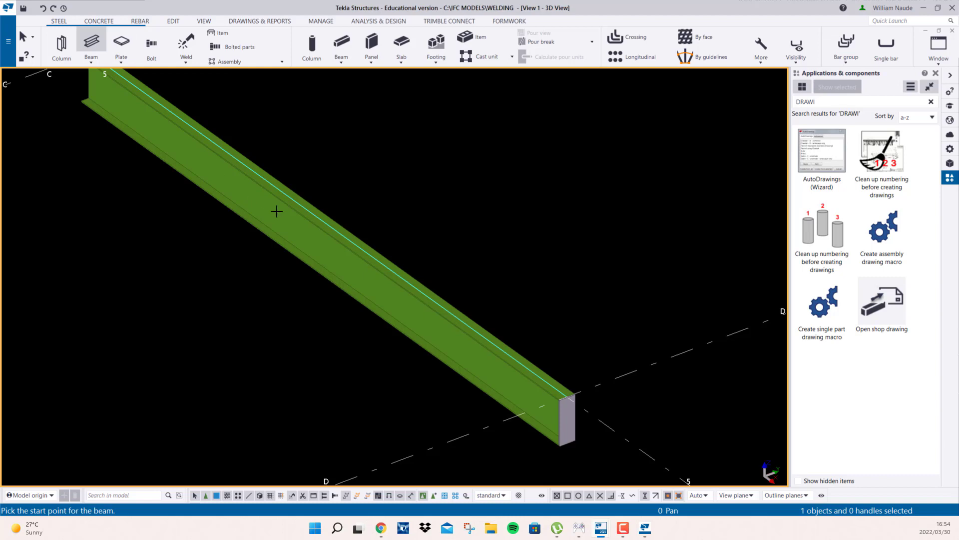
pyautogui.scroll(5, 276, 211)
pyautogui.click(125, 48)
pyautogui.scroll(3, 409, 223)
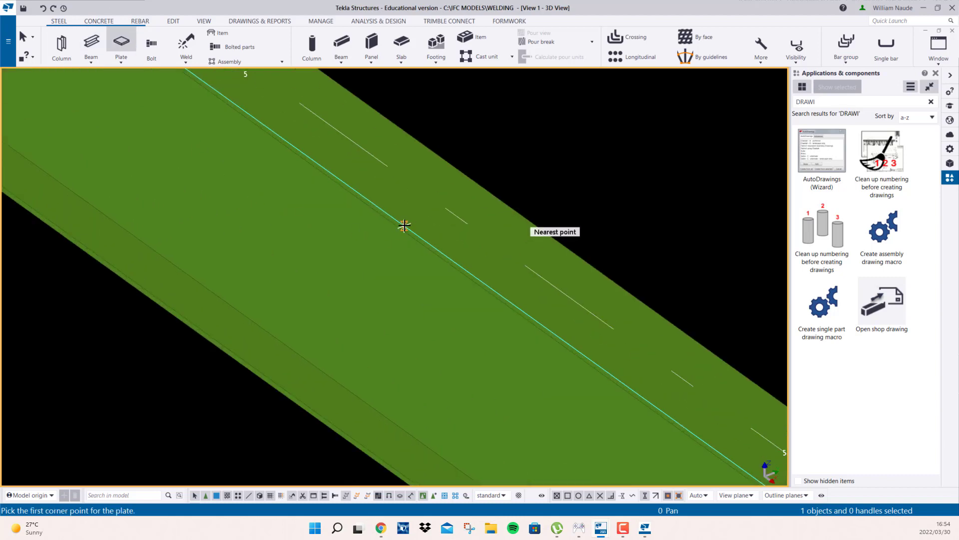
pyautogui.click(404, 225)
pyautogui.moveTo(363, 339); pyautogui.dragTo(320, 171, button='middle')
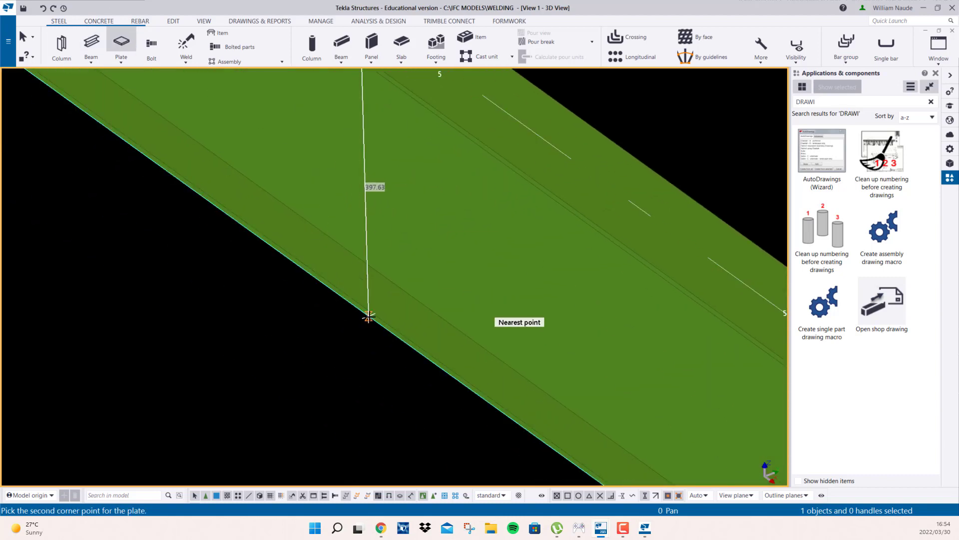
pyautogui.click(361, 310)
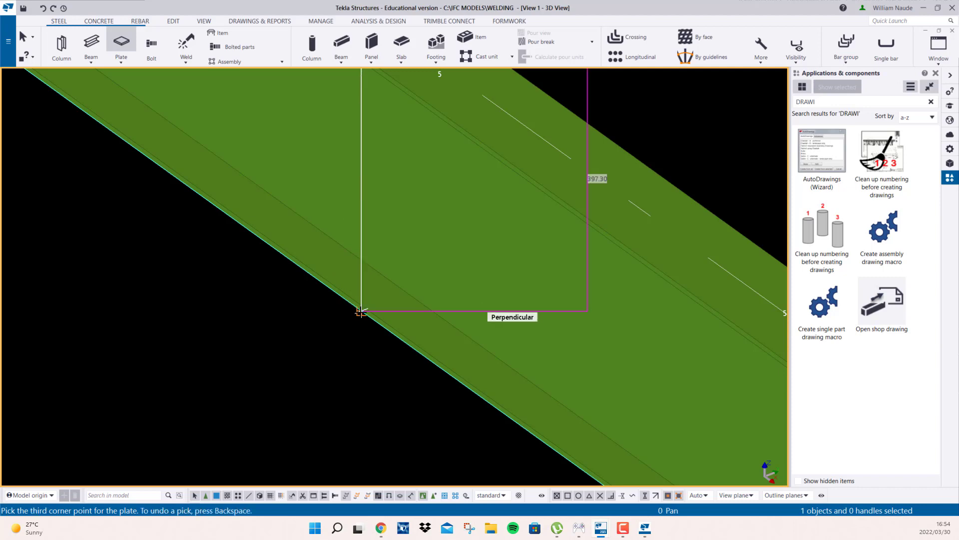
pyautogui.click(468, 386)
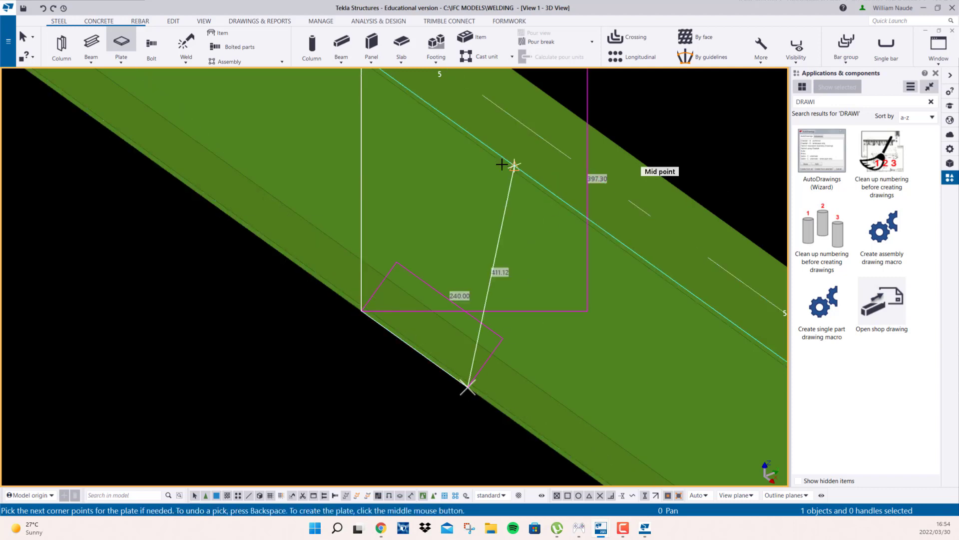
pyautogui.click(467, 135)
pyautogui.middleClick(468, 135)
pyautogui.rightClick(469, 135)
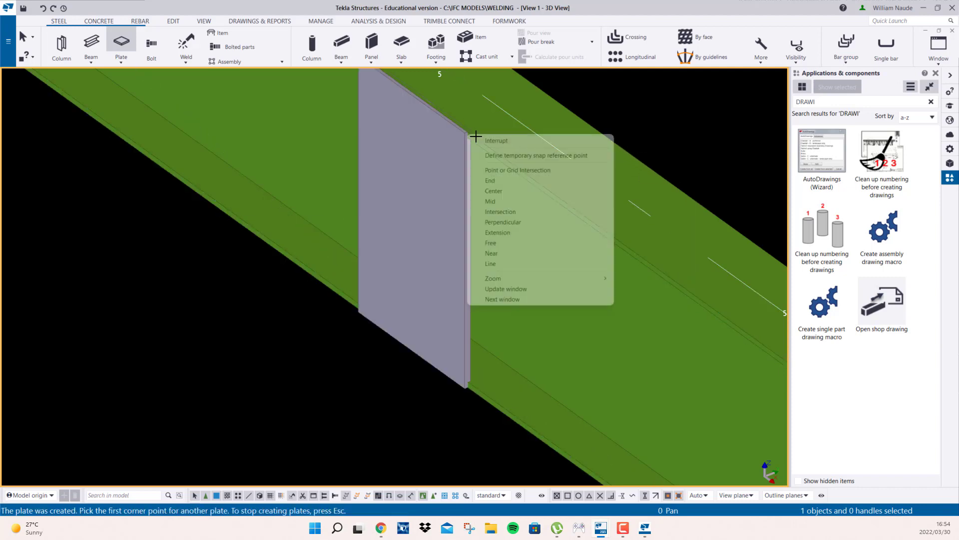
pyautogui.click(473, 141)
# Weld the new side plate to the beam, with the beam as the main part
pyautogui.scroll(-3, 455, 170)
pyautogui.scroll(-1, 451, 181)
pyautogui.scroll(-3, 615, 254)
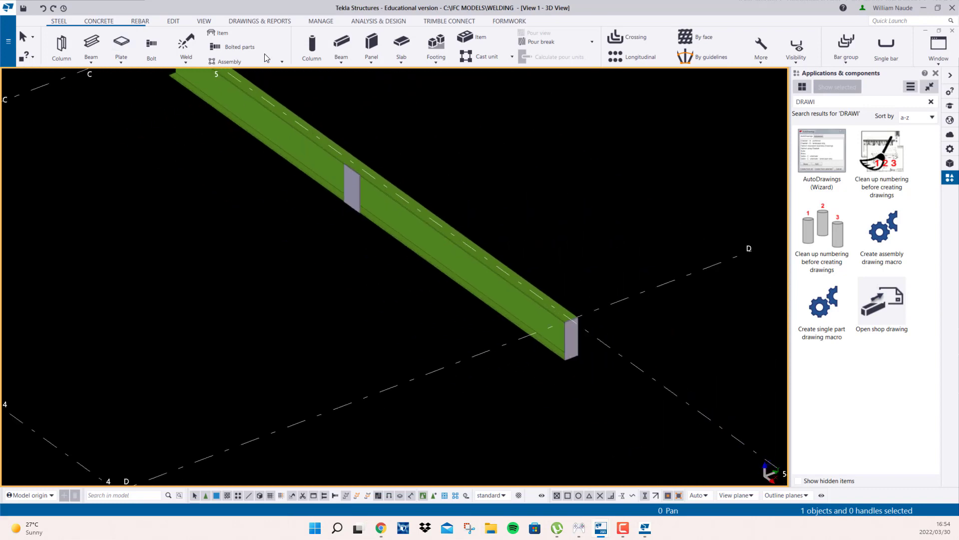
pyautogui.scroll(3, 566, 329)
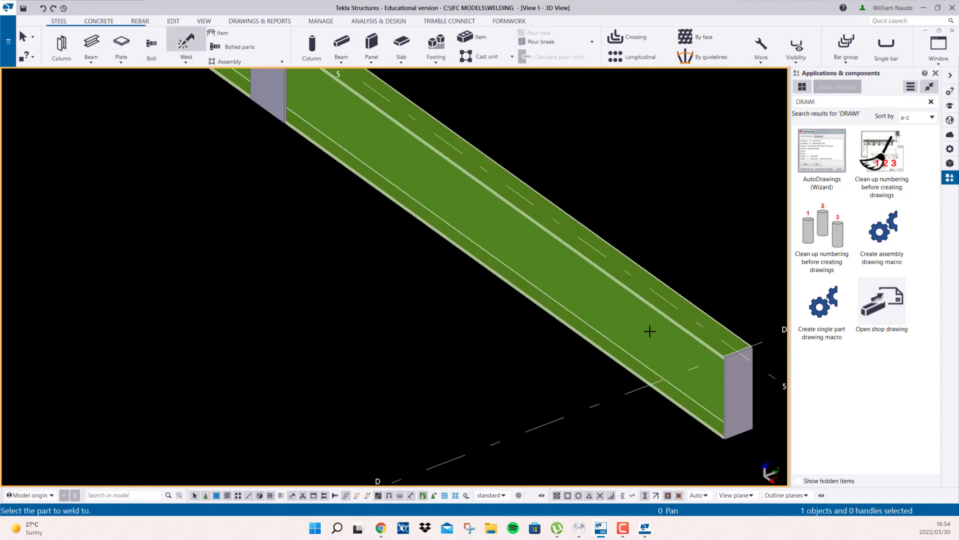
pyautogui.moveTo(391, 244); pyautogui.dragTo(420, 392, button='middle')
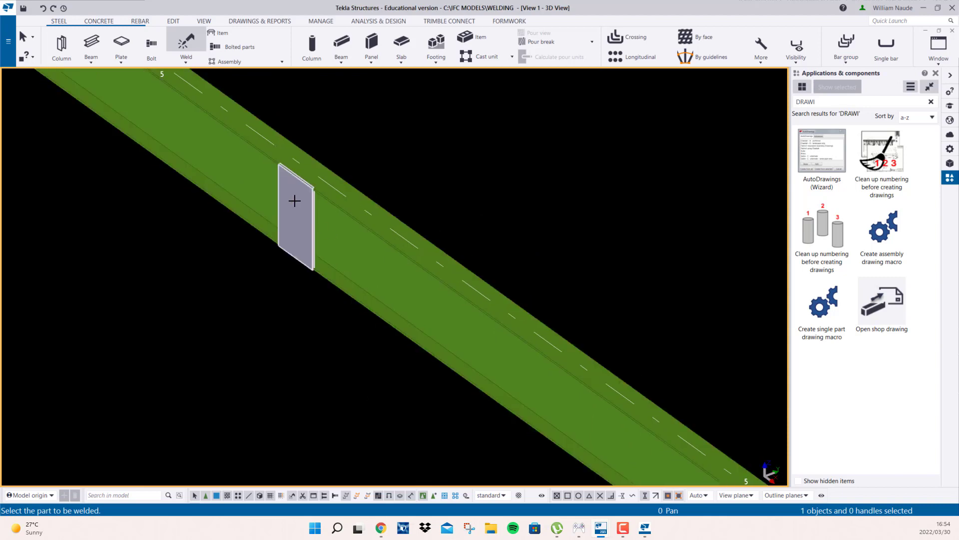
pyautogui.click(294, 202)
pyautogui.rightClick(294, 202)
pyautogui.click(305, 209)
pyautogui.scroll(-2, 435, 188)
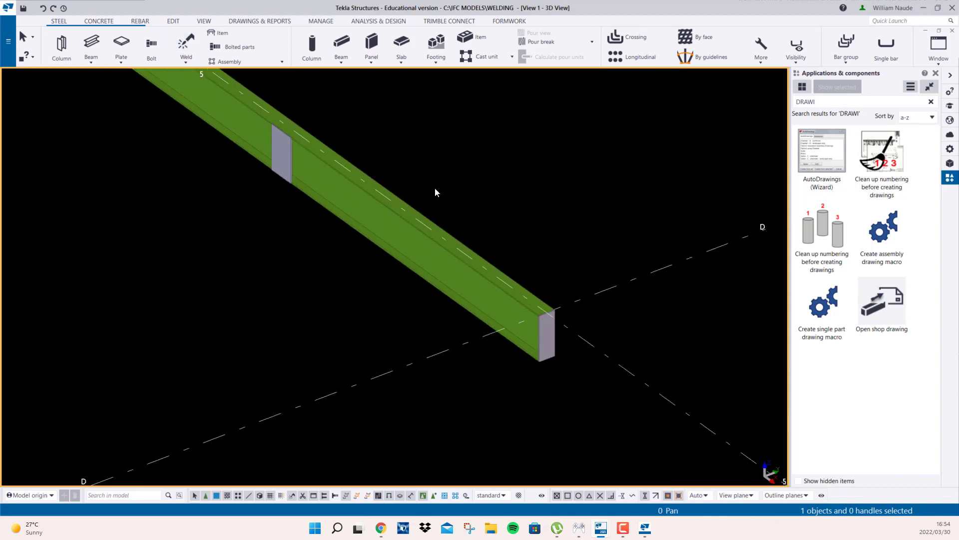
# Check the 3D view's display settings for welds, redraw the view and inspect the side plate's connection to the beam
pyautogui.doubleClick(435, 187)
pyautogui.click(106, 266)
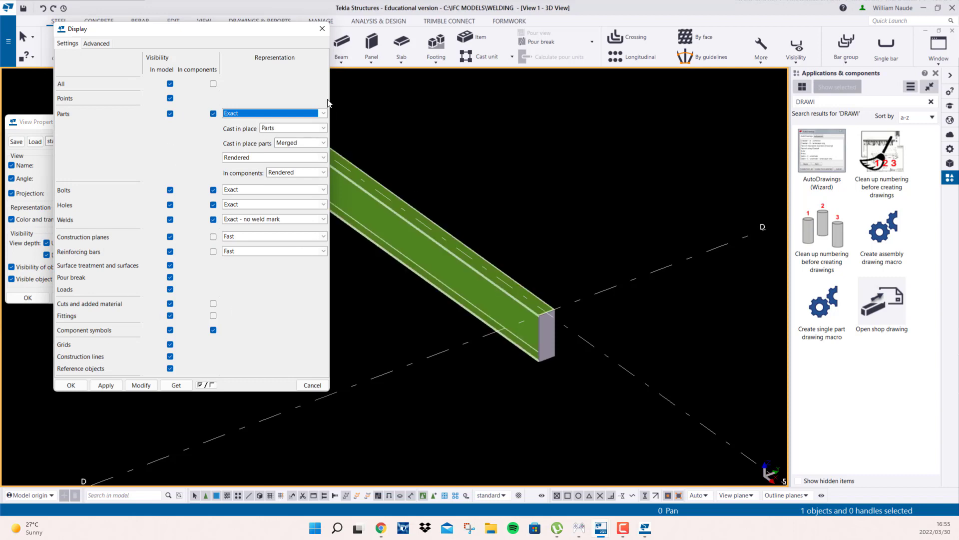
pyautogui.click(322, 29)
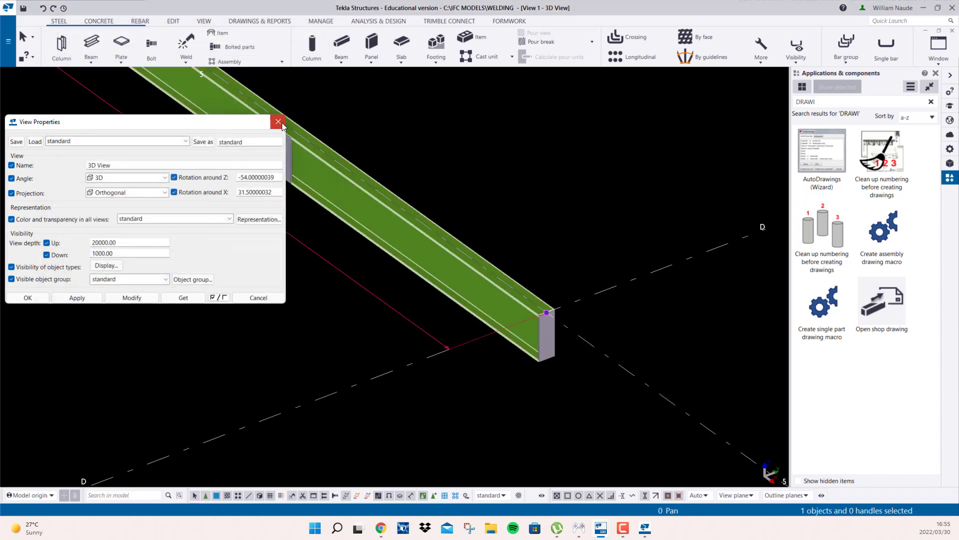
pyautogui.click(279, 121)
pyautogui.rightClick(384, 120)
pyautogui.click(422, 176)
pyautogui.scroll(5, 284, 167)
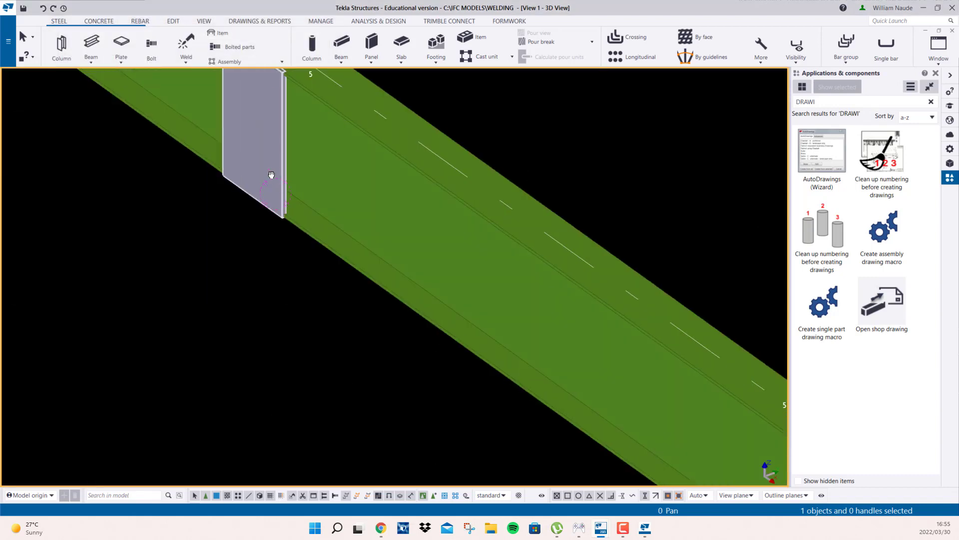
pyautogui.keyDown('ctrl'); pyautogui.moveTo(272, 175); pyautogui.dragTo(518, 368, button='middle'); pyautogui.keyUp('ctrl')
pyautogui.scroll(-3, 517, 320)
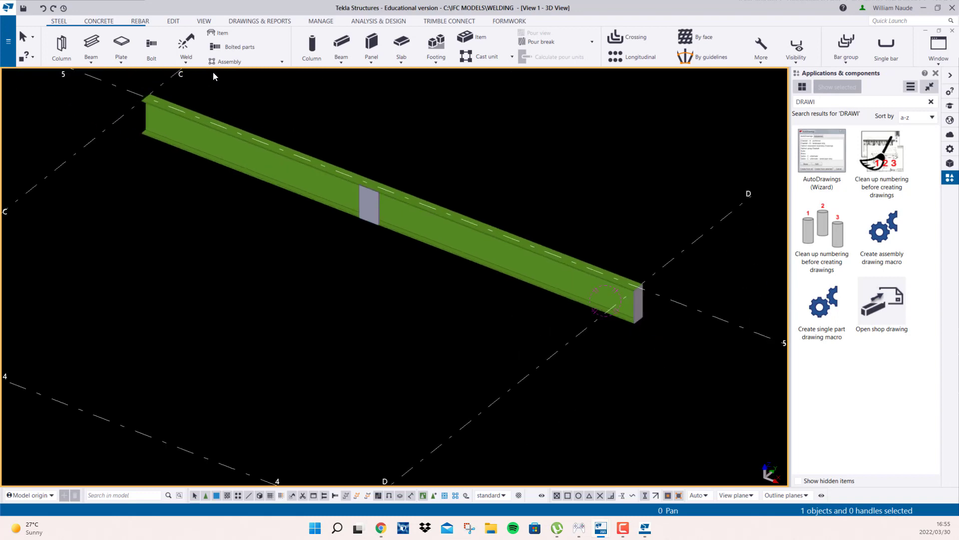
# Open the document list and renumber the model with the newly welded side plate
pyautogui.click(267, 23)
pyautogui.click(65, 45)
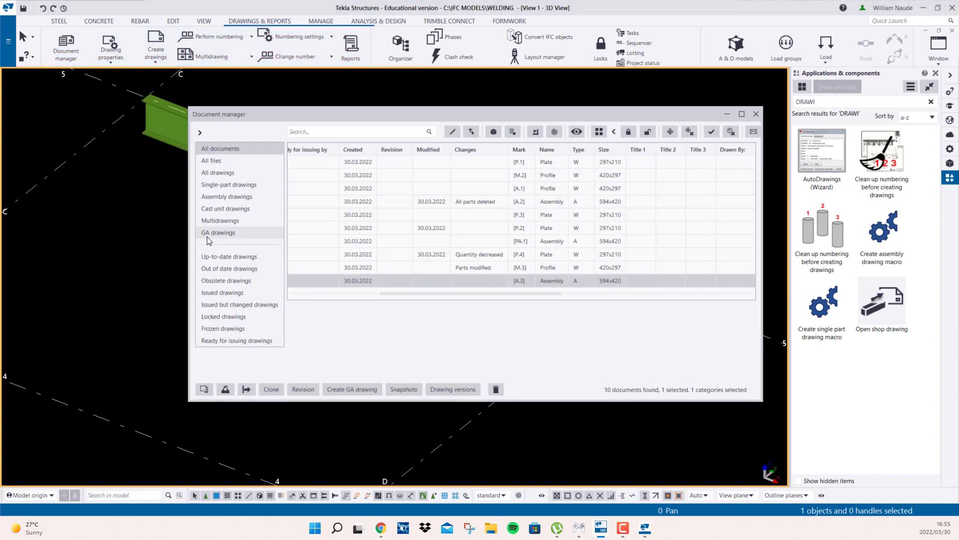
pyautogui.click(228, 37)
pyautogui.click(213, 95)
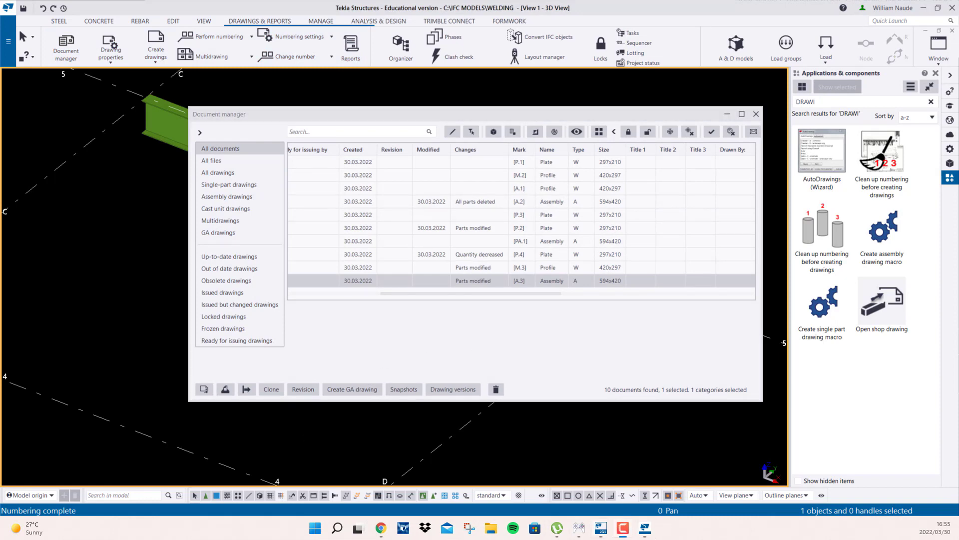
# Update and open the A.3 assembly drawing to examine the added side plate, close it and maximize the 3D view
pyautogui.rightClick(444, 281)
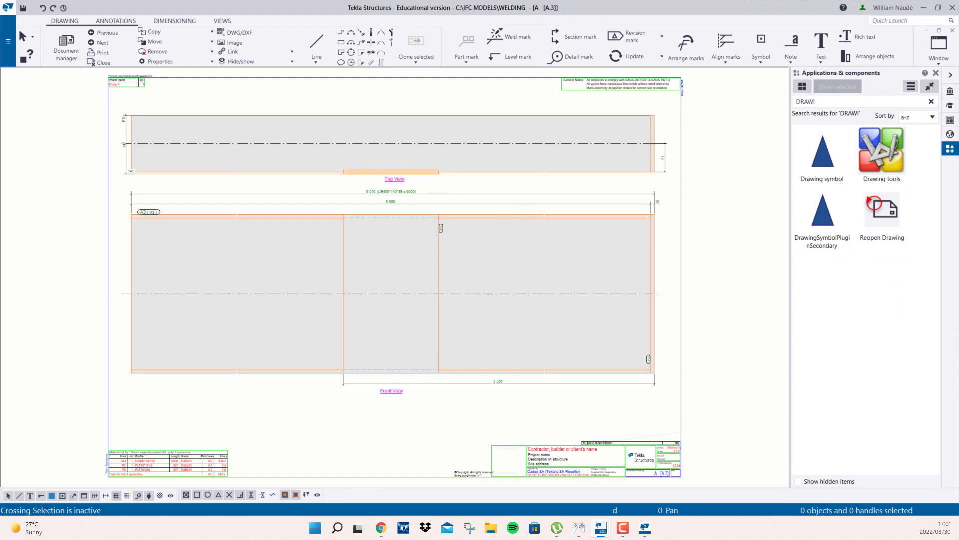
pyautogui.click(952, 31)
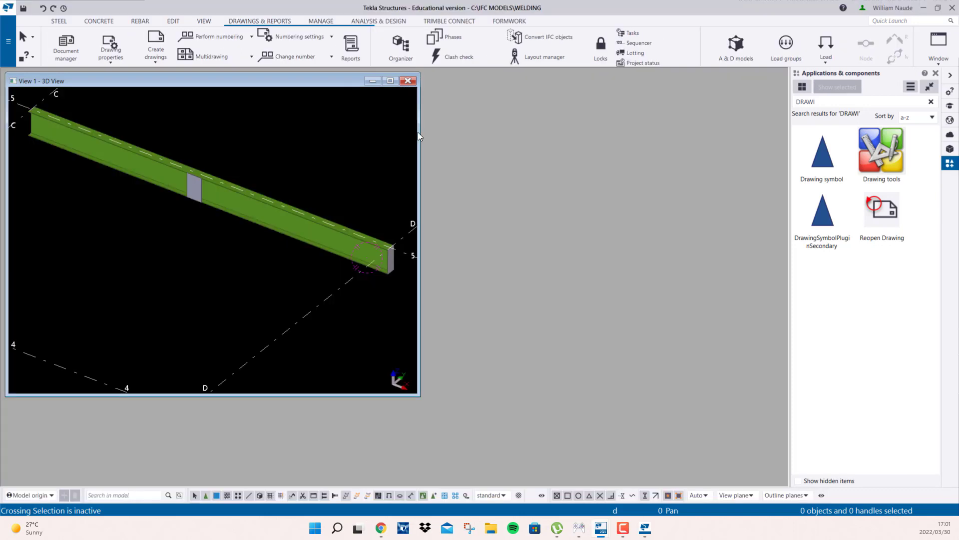
pyautogui.click(391, 81)
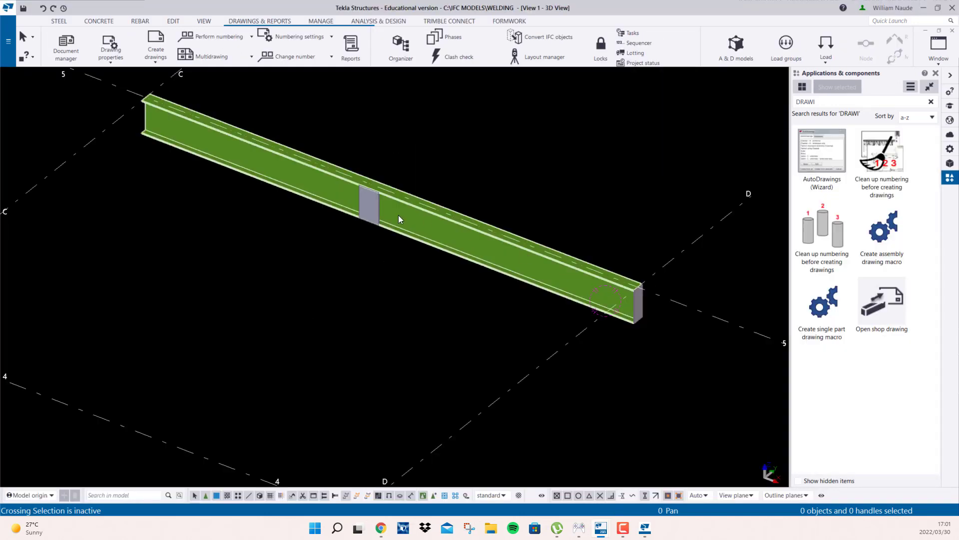
# Examine the side plate on the beam, redraw the view and look over the beam assemblies across the model grid
pyautogui.scroll(4, 370, 209)
pyautogui.moveTo(493, 253); pyautogui.dragTo(296, 218, button='middle')
pyautogui.scroll(-2, 295, 218)
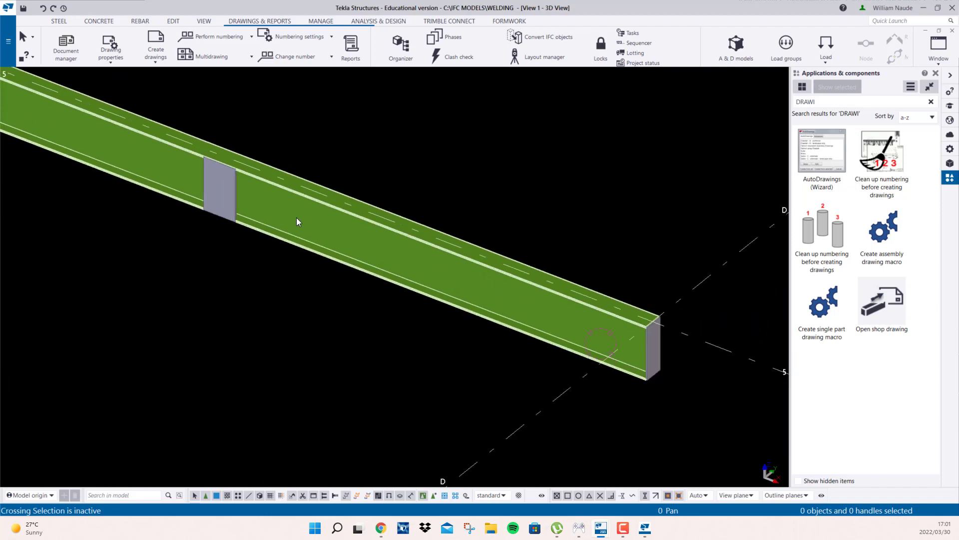
pyautogui.moveTo(153, 265); pyautogui.dragTo(208, 329, button='middle')
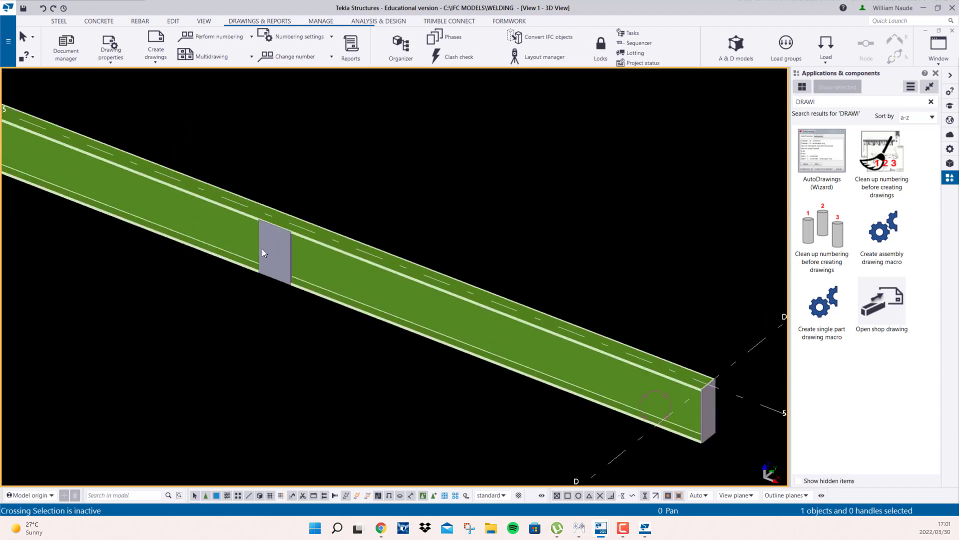
pyautogui.click(270, 252)
pyautogui.rightClick(391, 178)
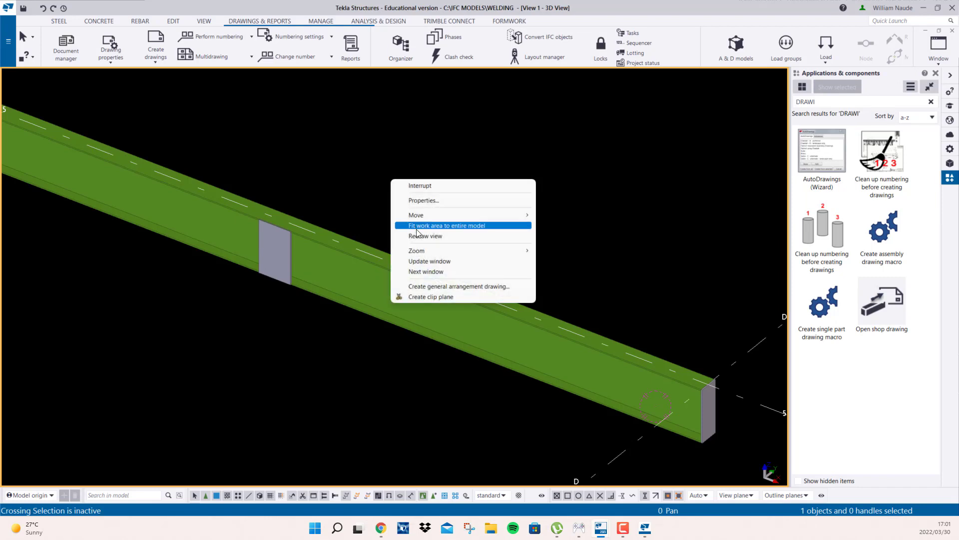
pyautogui.click(422, 235)
pyautogui.scroll(-5, 421, 234)
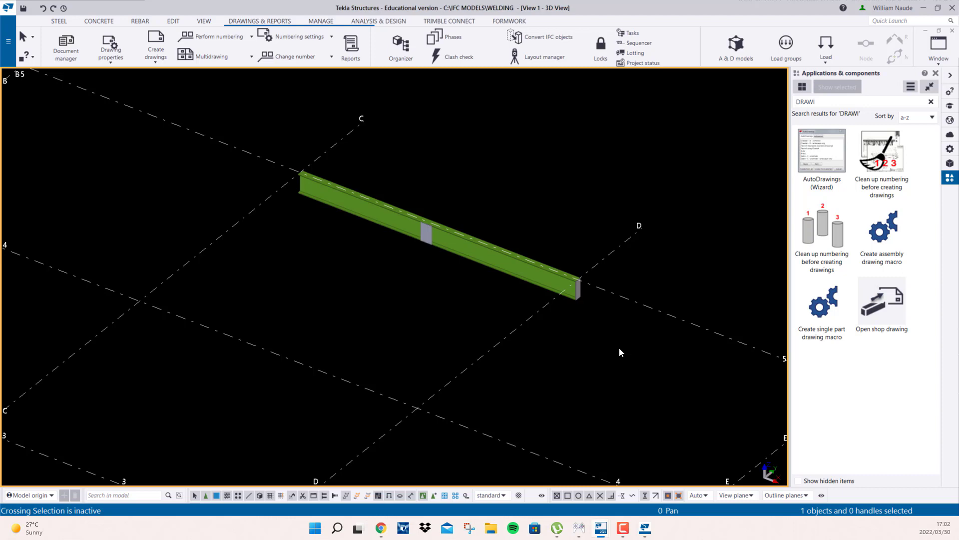
pyautogui.moveTo(275, 270); pyautogui.dragTo(430, 198, button='middle')
pyautogui.scroll(-3, 432, 199)
pyautogui.moveTo(267, 227); pyautogui.dragTo(398, 283, button='middle')
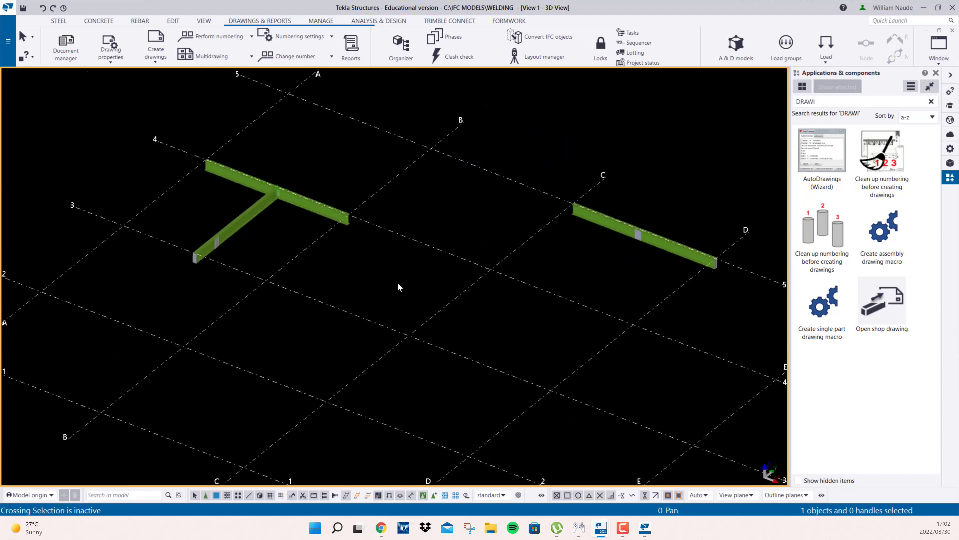
pyautogui.moveTo(580, 207)
pyautogui.keyDown('ctrl'); pyautogui.mouseDown(button='middle')
pyautogui.moveTo(473, 200)
pyautogui.moveTo(582, 202)
pyautogui.mouseUp(button='middle'); pyautogui.keyUp('ctrl')
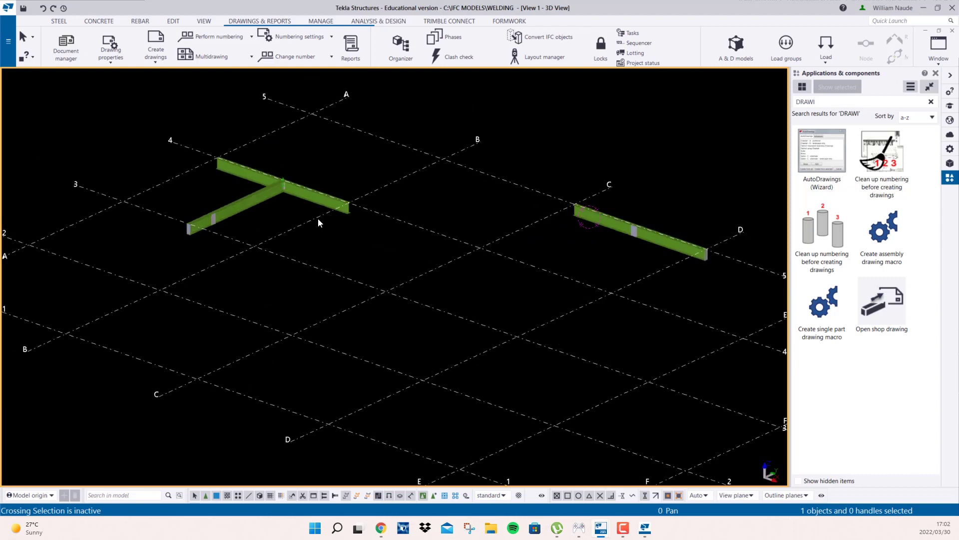
pyautogui.moveTo(356, 173); pyautogui.dragTo(325, 218, button='middle')
# Create a steel beam along grid line 5 from grid B to grid C, meeting the existing beam's end
pyautogui.click(59, 21)
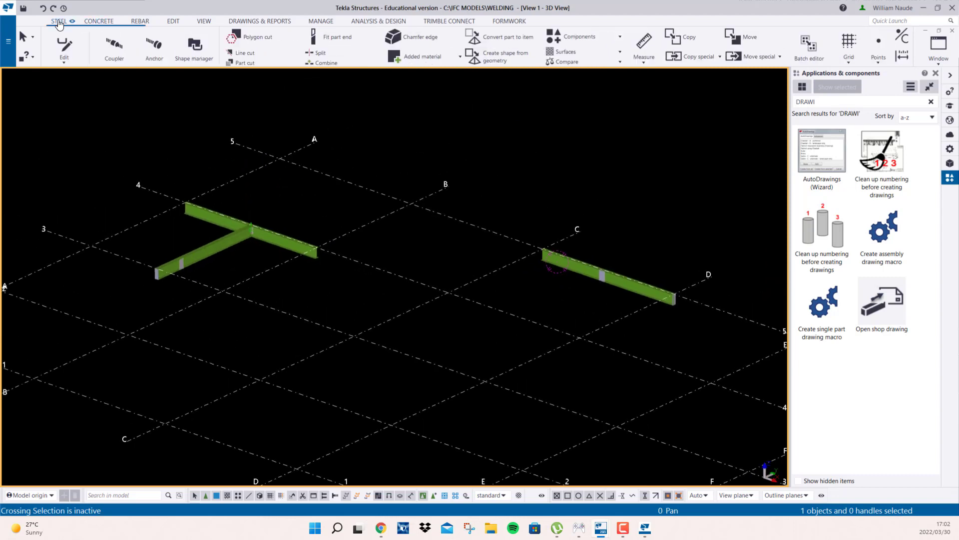
pyautogui.click(91, 46)
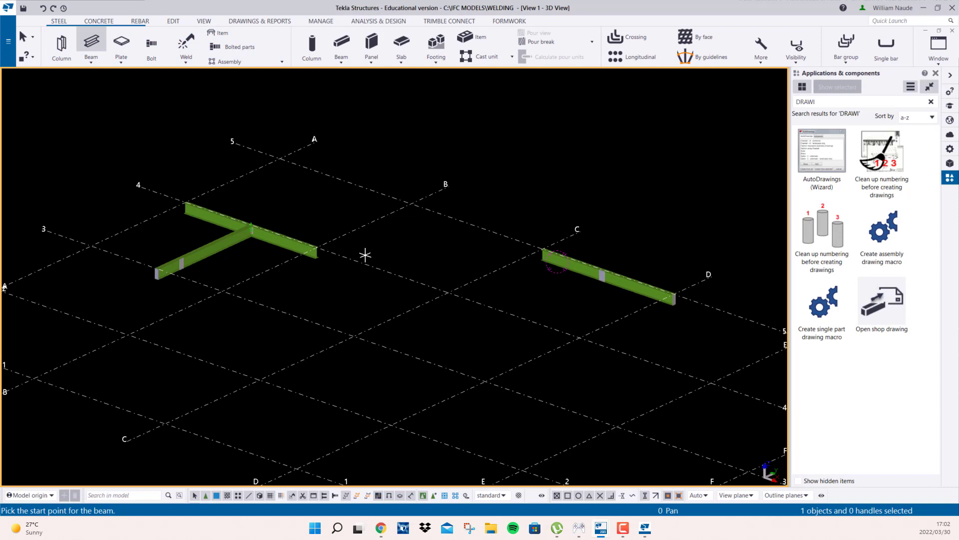
pyautogui.scroll(3, 356, 246)
pyautogui.moveTo(236, 255); pyautogui.dragTo(321, 281, button='middle')
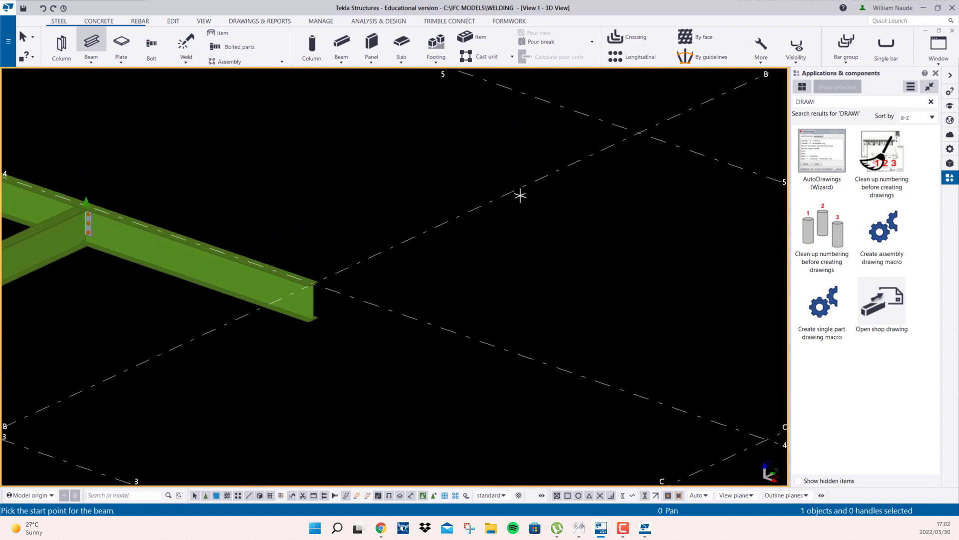
pyautogui.moveTo(635, 142); pyautogui.dragTo(440, 235, button='middle')
pyautogui.click(445, 222)
pyautogui.moveTo(644, 310); pyautogui.dragTo(428, 248, button='middle')
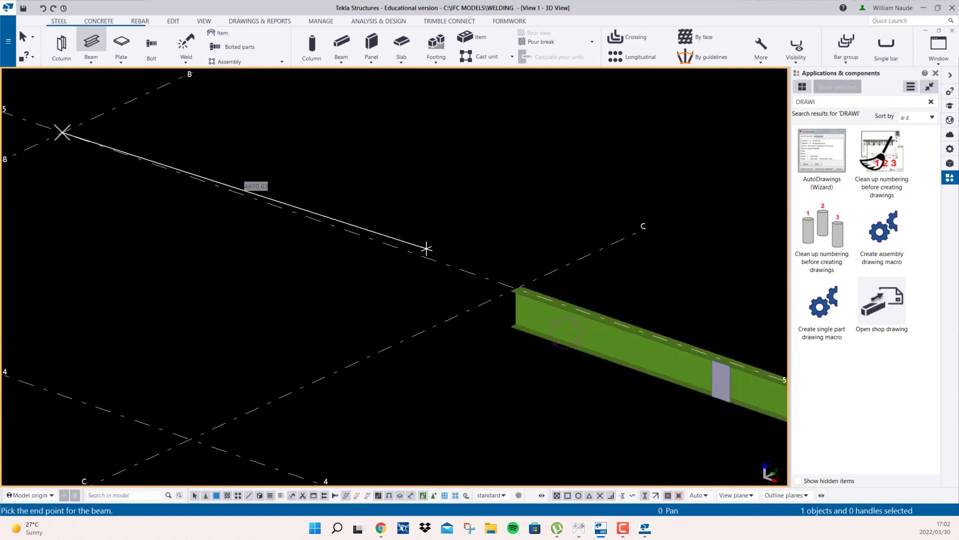
pyautogui.click(515, 286)
pyautogui.rightClick(274, 179)
pyautogui.click(289, 189)
pyautogui.moveTo(229, 188); pyautogui.dragTo(472, 317, button='middle')
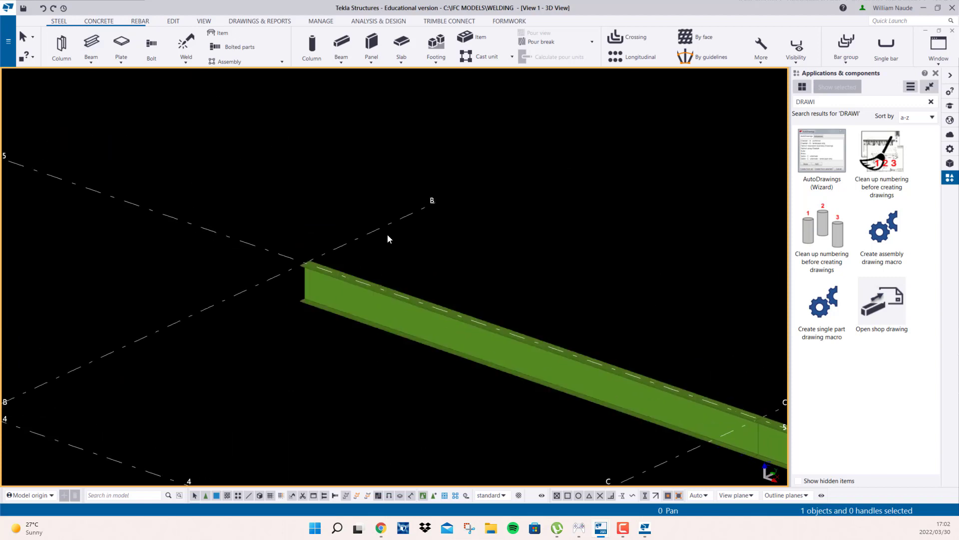
# Create a contour plate covering the full end face of the new beam at grid intersection B/5
pyautogui.scroll(4, 319, 278)
pyautogui.scroll(-5, 274, 181)
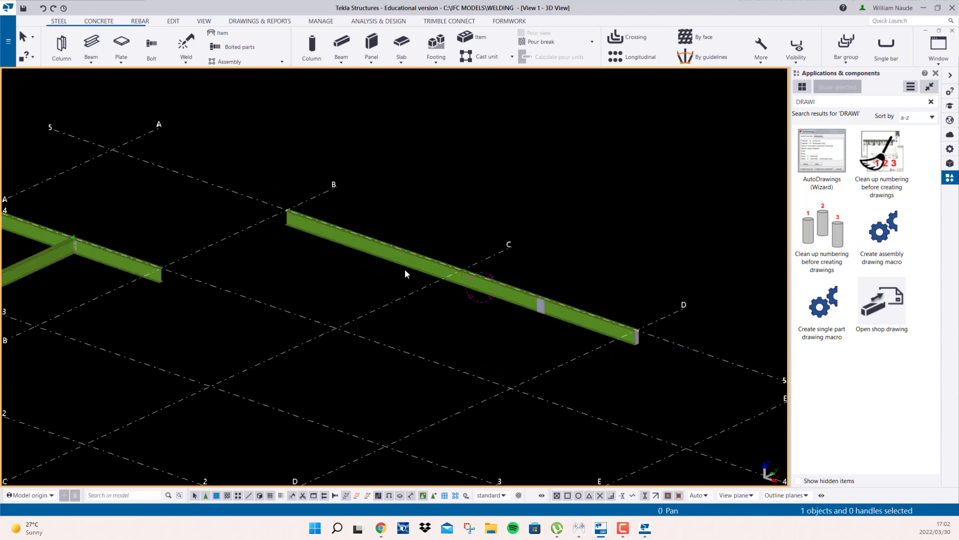
pyautogui.scroll(1, 267, 153)
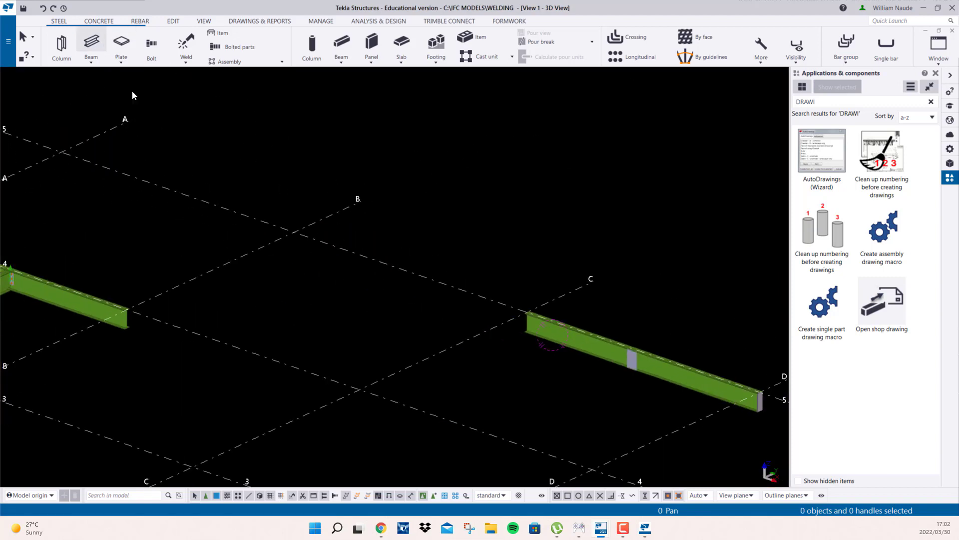
pyautogui.click(121, 43)
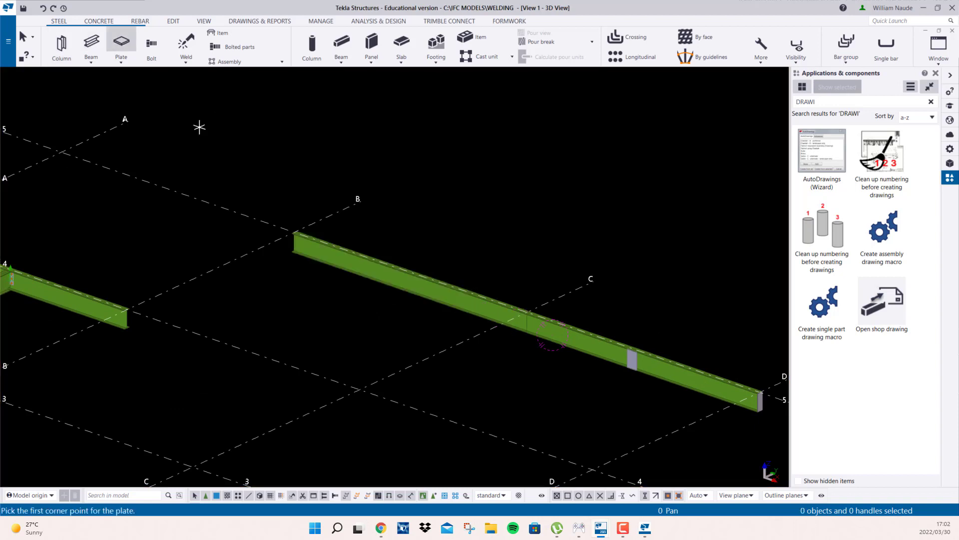
pyautogui.scroll(5, 299, 213)
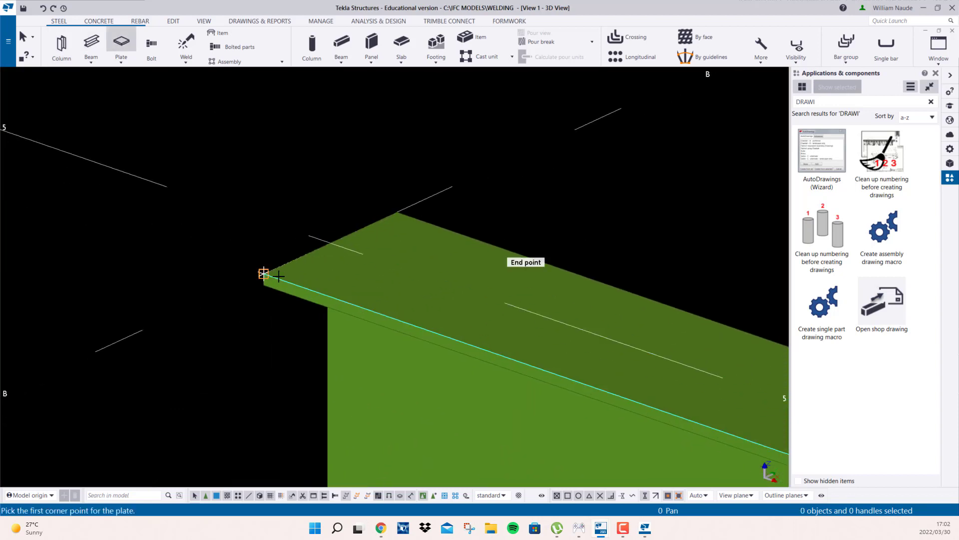
pyautogui.click(264, 274)
pyautogui.click(397, 212)
pyautogui.scroll(-2, 397, 224)
pyautogui.keyDown('ctrl'); pyautogui.moveTo(394, 255); pyautogui.dragTo(583, 349, button='middle'); pyautogui.keyUp('ctrl')
pyautogui.moveTo(582, 350); pyautogui.dragTo(531, 165, button='middle')
pyautogui.click(380, 296)
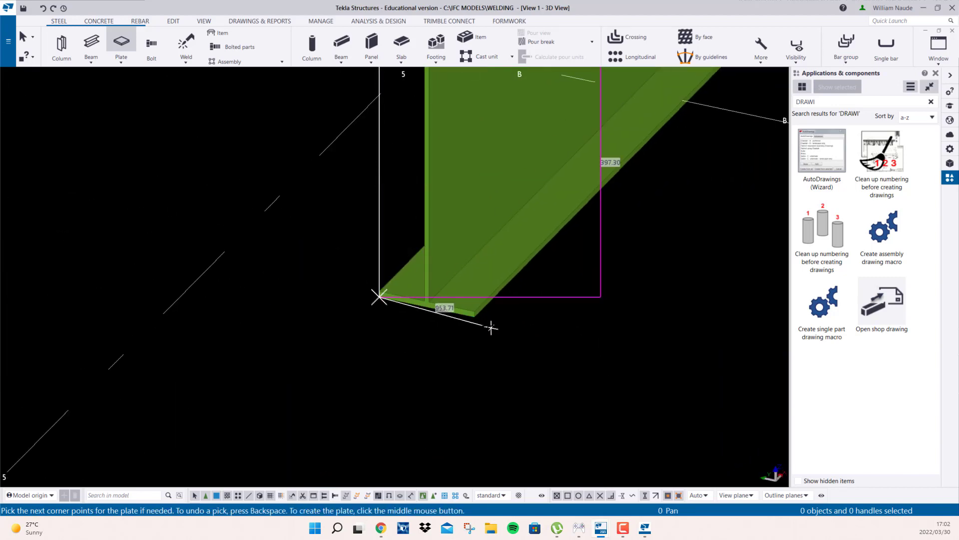
pyautogui.click(474, 317)
pyautogui.middleClick(475, 315)
pyautogui.press('Escape')
# Add the end plate to the new beam's assembly and redraw the view
pyautogui.doubleClick(474, 264)
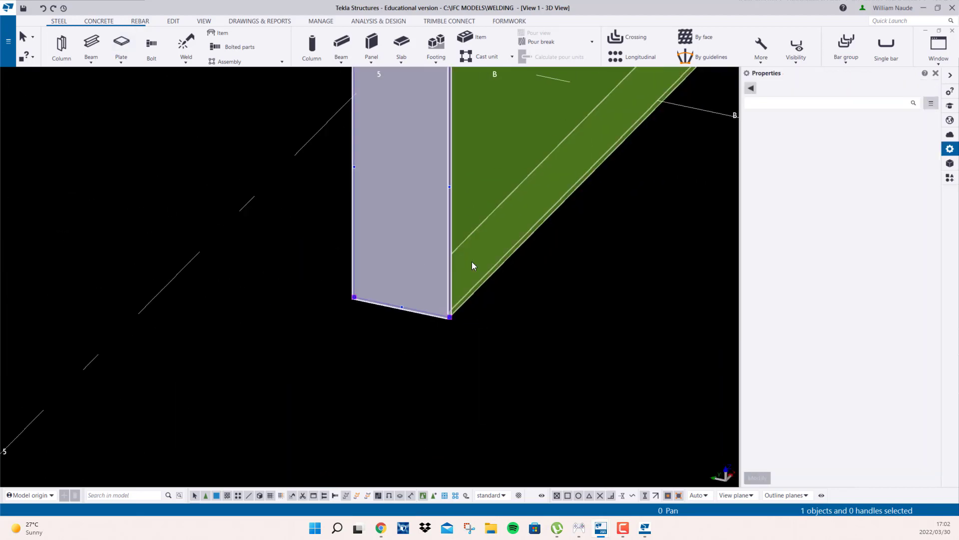
pyautogui.click(580, 251)
pyautogui.scroll(-3, 380, 260)
pyautogui.keyDown('ctrl'); pyautogui.moveTo(380, 254); pyautogui.dragTo(401, 277, button='middle'); pyautogui.keyUp('ctrl')
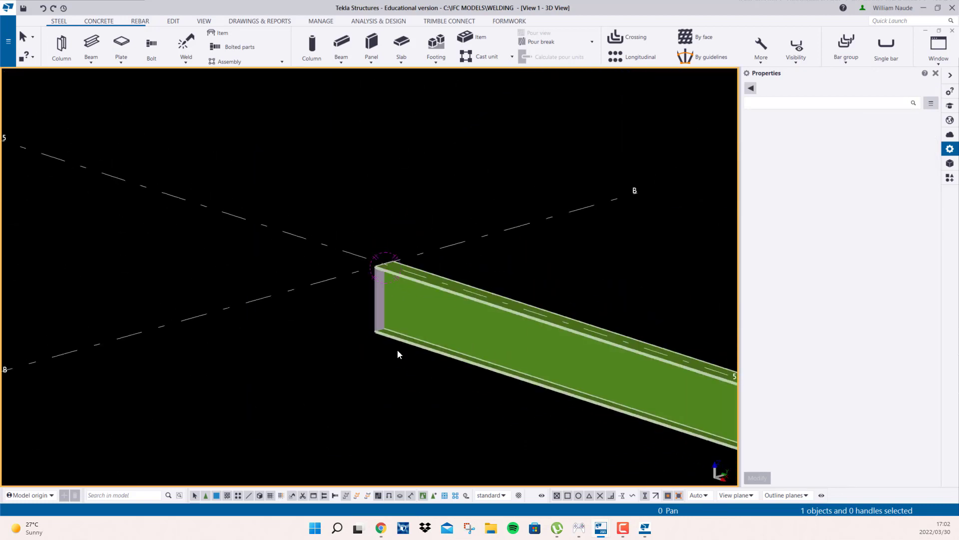
pyautogui.click(374, 298)
pyautogui.rightClick(318, 374)
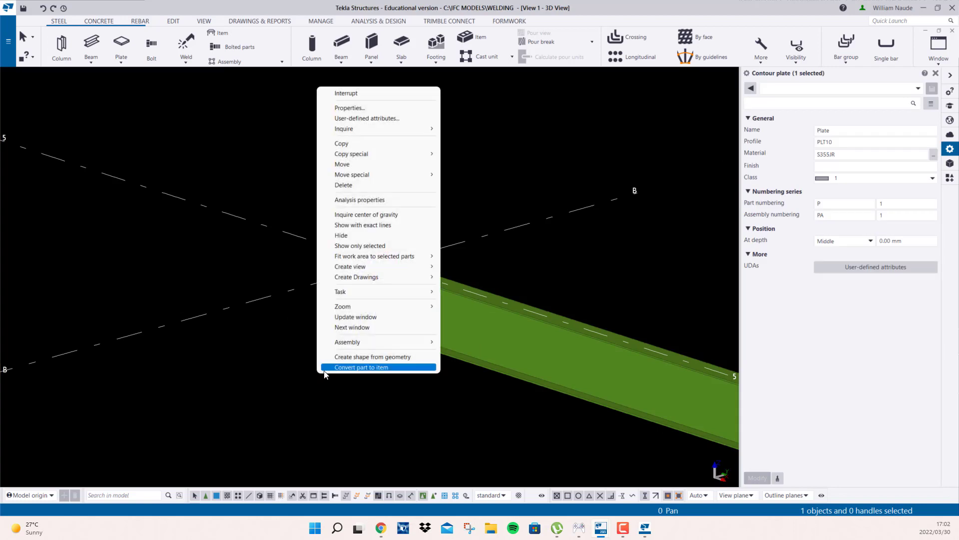
pyautogui.moveTo(400, 341)
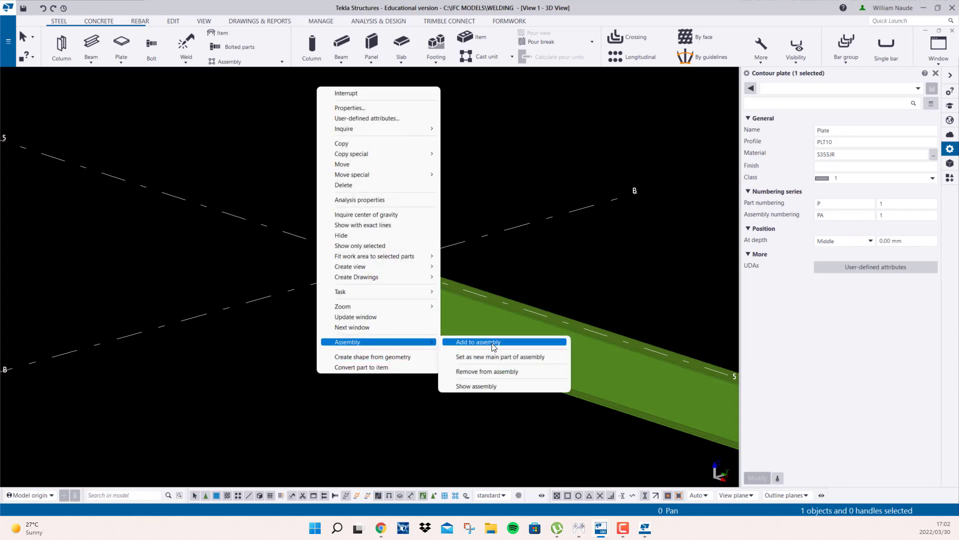
pyautogui.click(493, 342)
pyautogui.scroll(2, 448, 315)
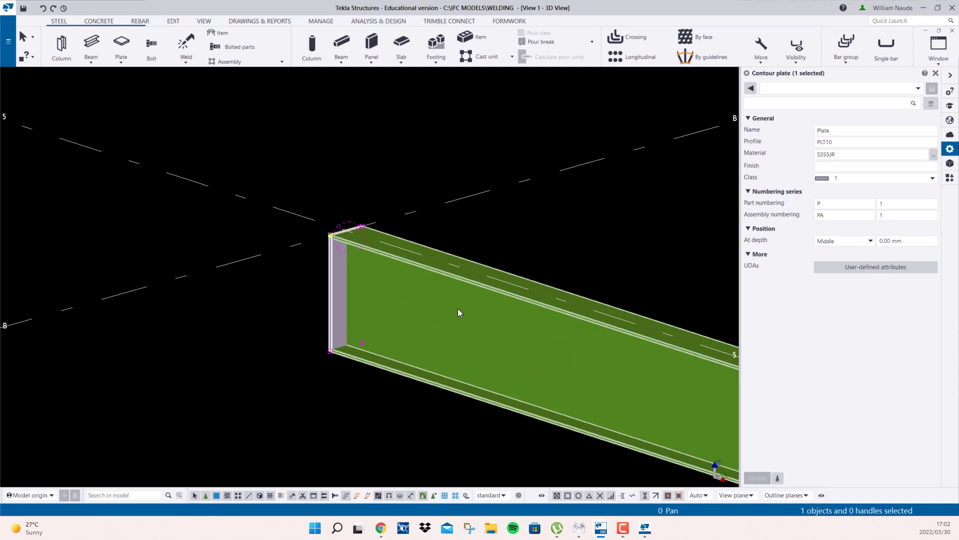
pyautogui.rightClick(586, 201)
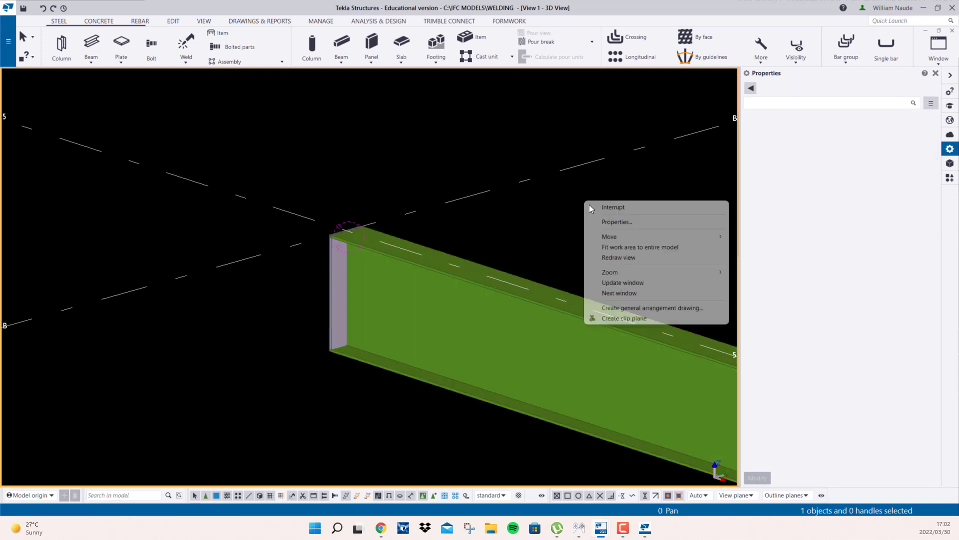
pyautogui.click(618, 258)
# Renumber the model with the new beam and end plate and open the document list
pyautogui.click(261, 21)
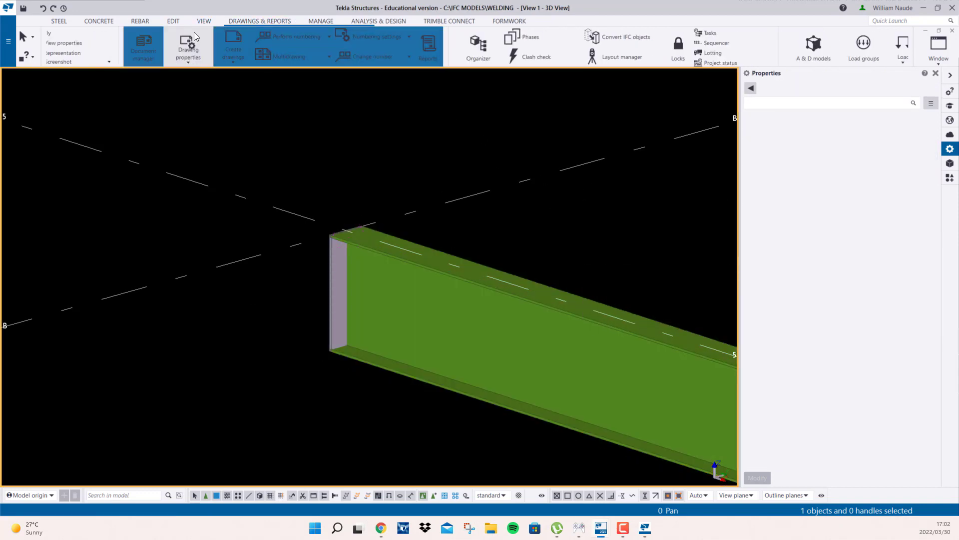
pyautogui.click(200, 36)
pyautogui.click(206, 109)
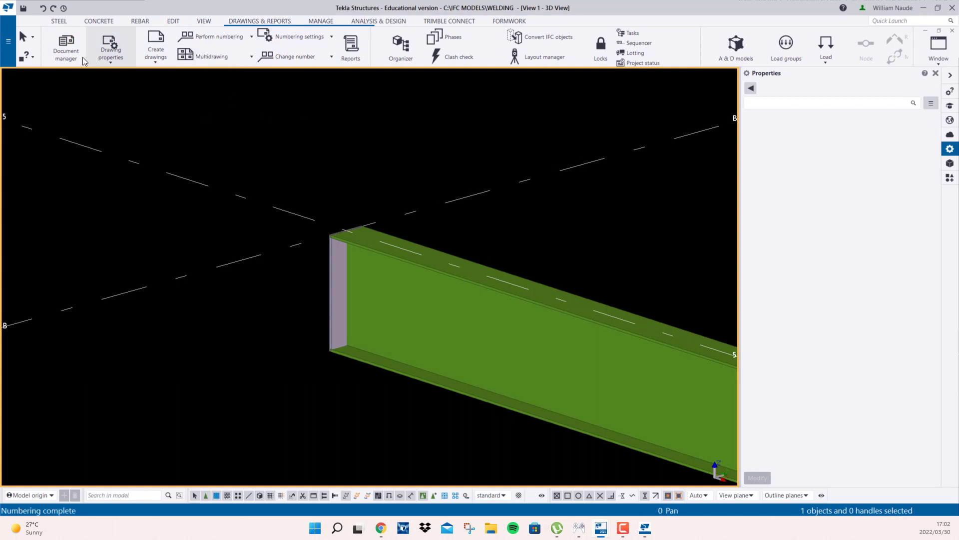
pyautogui.click(66, 47)
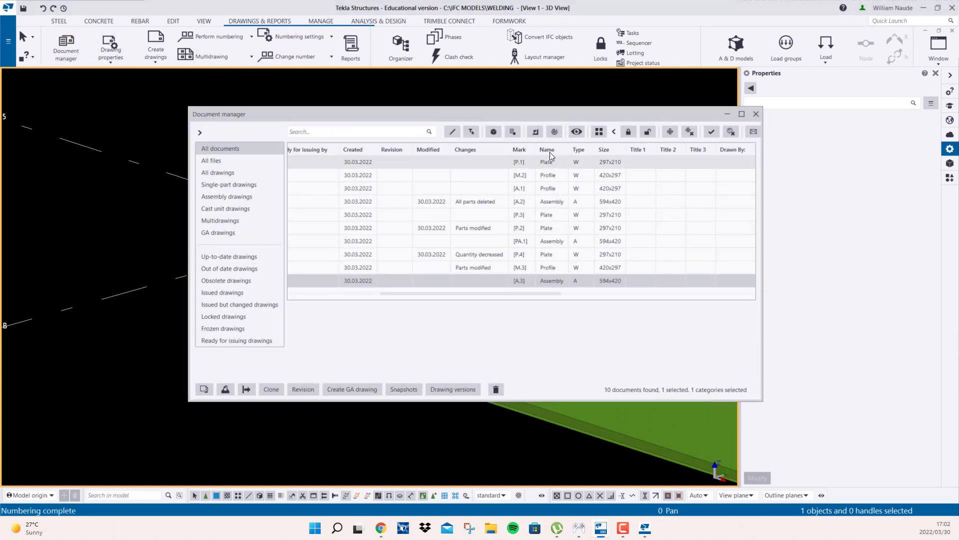
# Create drawings from all parts with the AutoDrawings wizard using the Cheetah - B - landscape only set
pyautogui.click(950, 177)
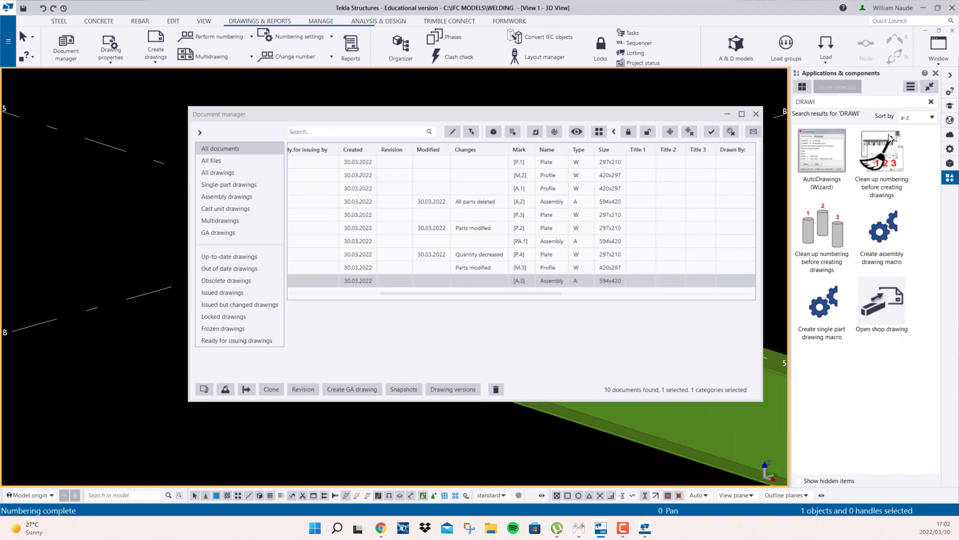
pyautogui.doubleClick(822, 150)
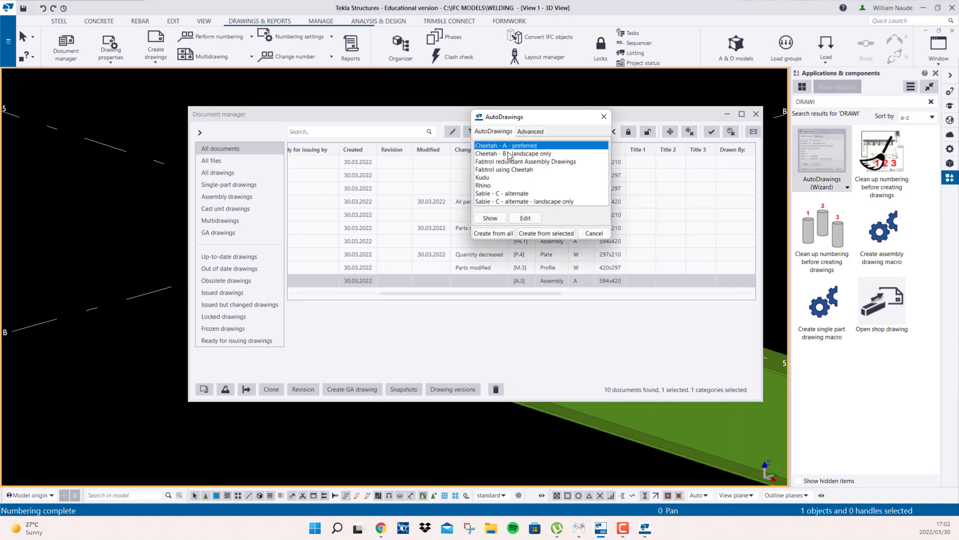
pyautogui.click(509, 154)
pyautogui.click(497, 233)
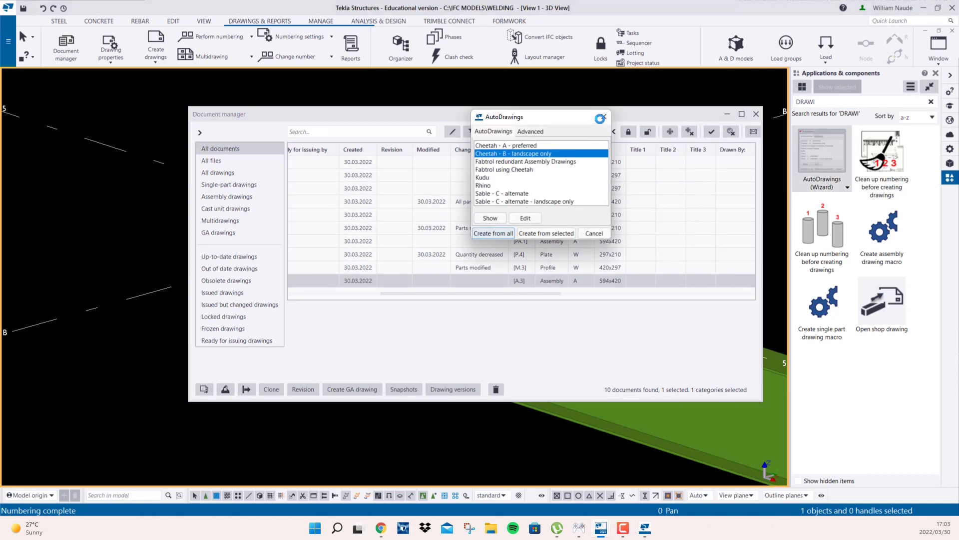
pyautogui.click(604, 116)
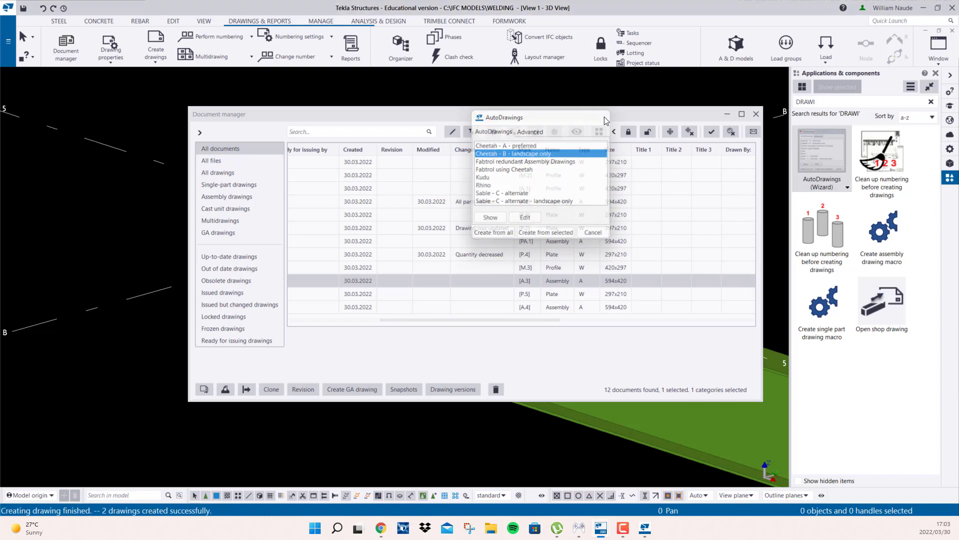
# Open the A.4 assembly drawing to examine the beam with its end plate, and return to the maximized 3D view
pyautogui.doubleClick(552, 308)
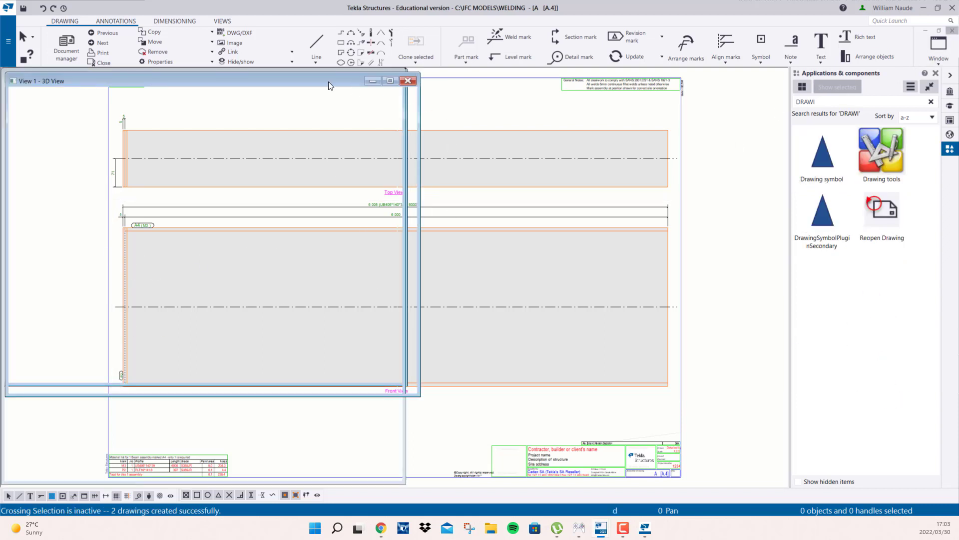
pyautogui.doubleClick(232, 75)
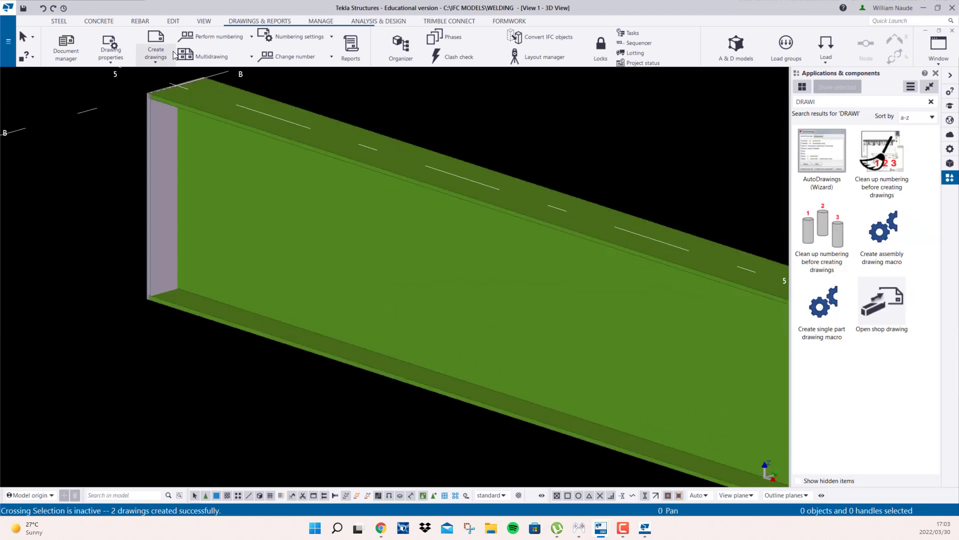
# Create a contour plate about 270 mm wide and 397 mm high on the beam's side, between its flange edges
pyautogui.click(60, 21)
pyautogui.click(176, 46)
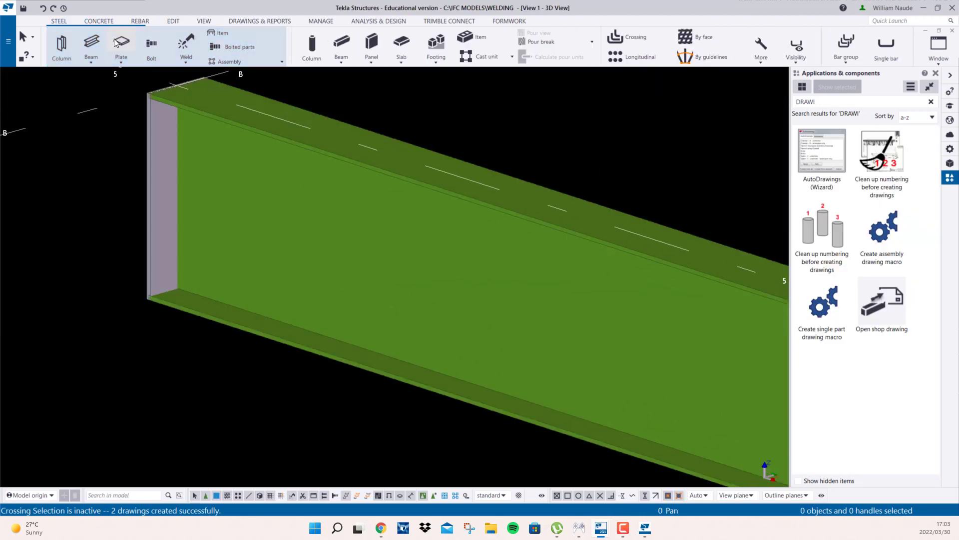
pyautogui.click(121, 44)
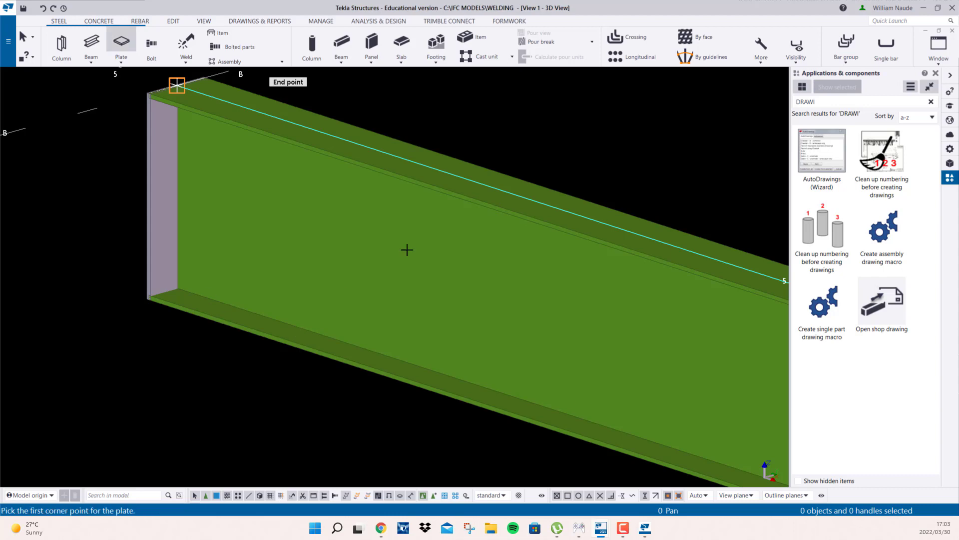
pyautogui.click(436, 187)
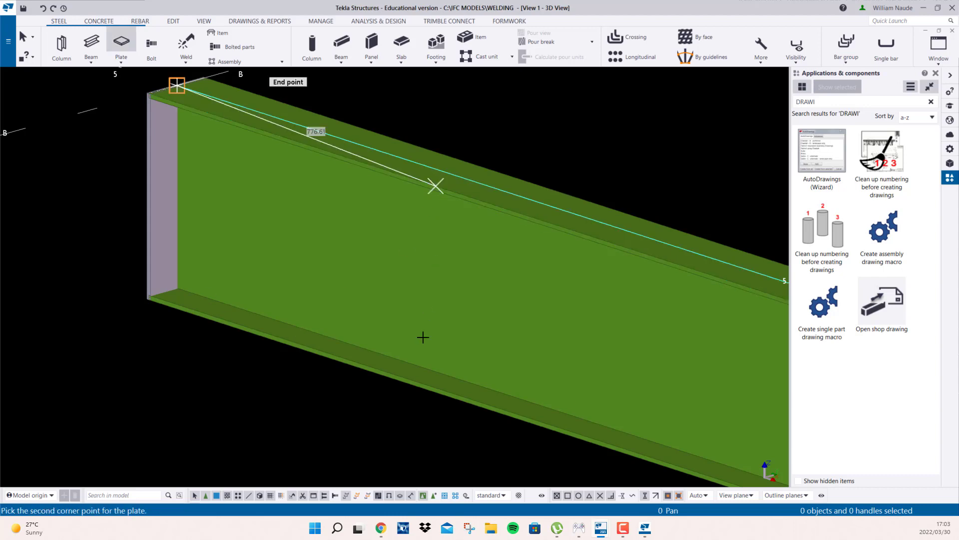
pyautogui.click(436, 391)
pyautogui.click(536, 424)
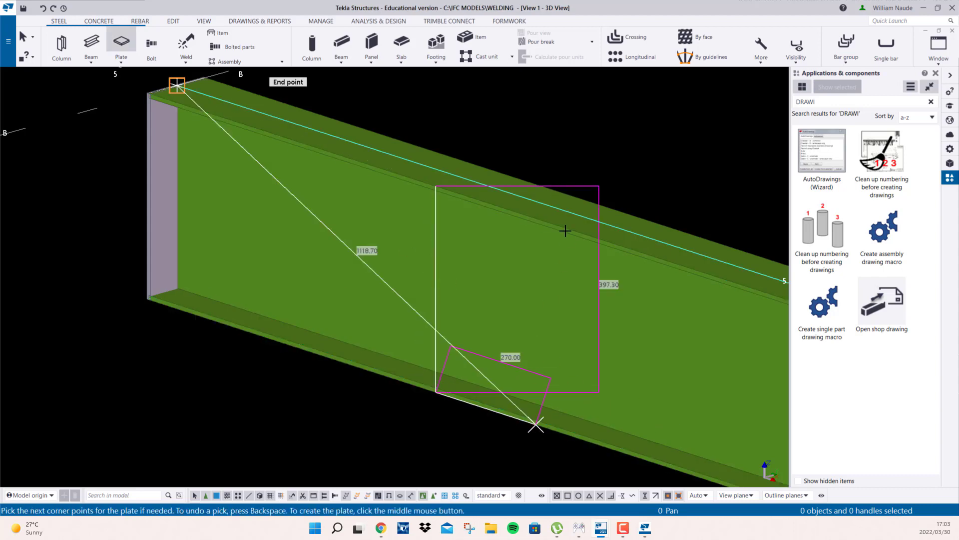
pyautogui.click(535, 216)
pyautogui.middleClick(536, 220)
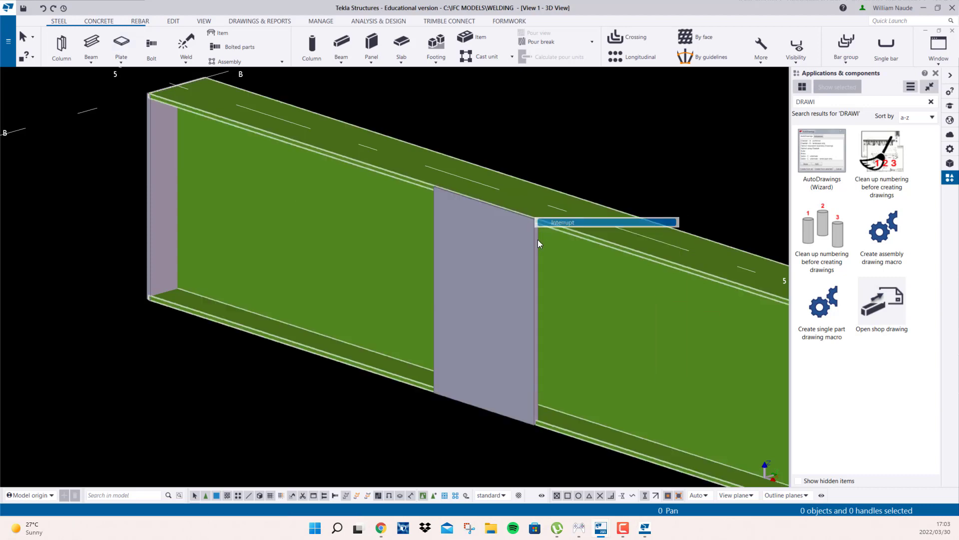
# Add the side plate to the beam's assembly and clear the selection
pyautogui.click(456, 254)
pyautogui.rightClick(456, 254)
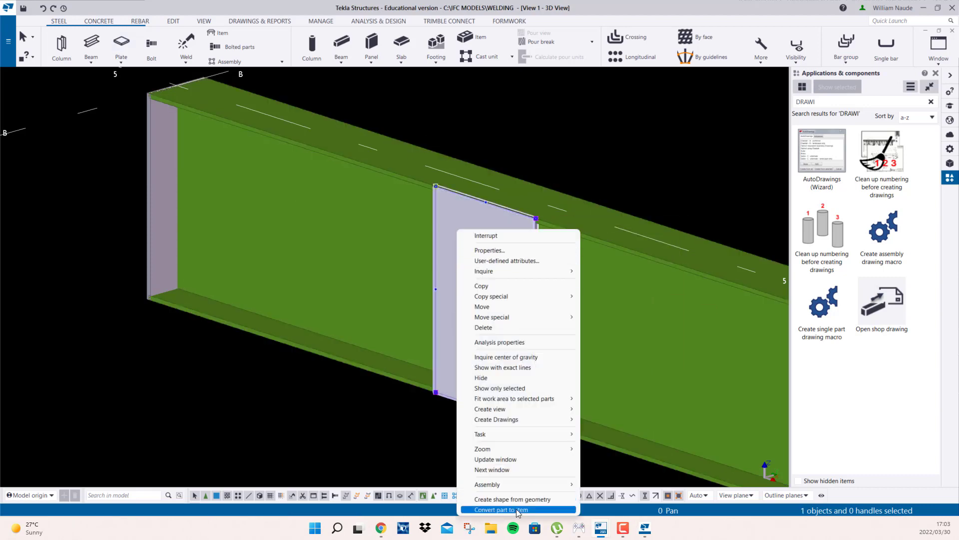
pyautogui.moveTo(519, 485)
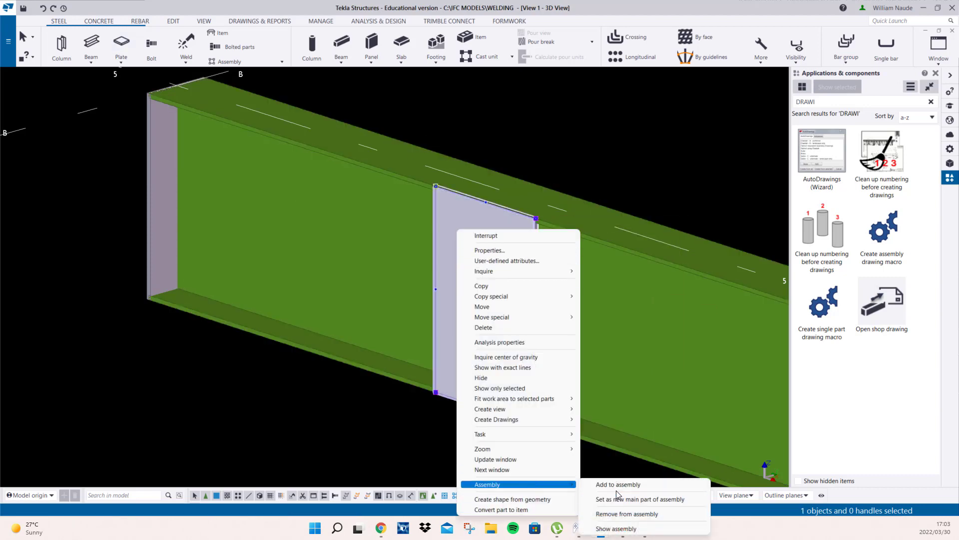
pyautogui.click(616, 486)
pyautogui.click(620, 292)
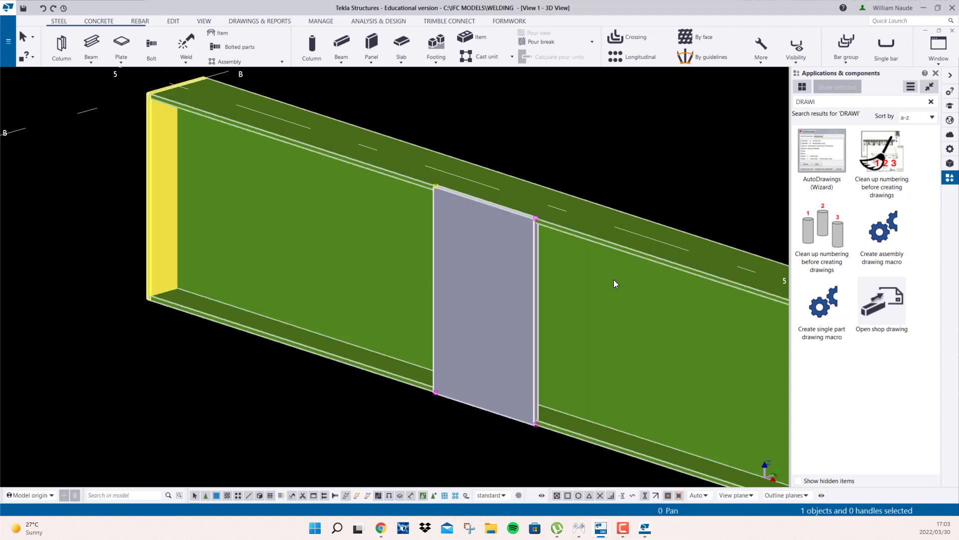
pyautogui.rightClick(575, 208)
pyautogui.click(591, 213)
pyautogui.click(414, 134)
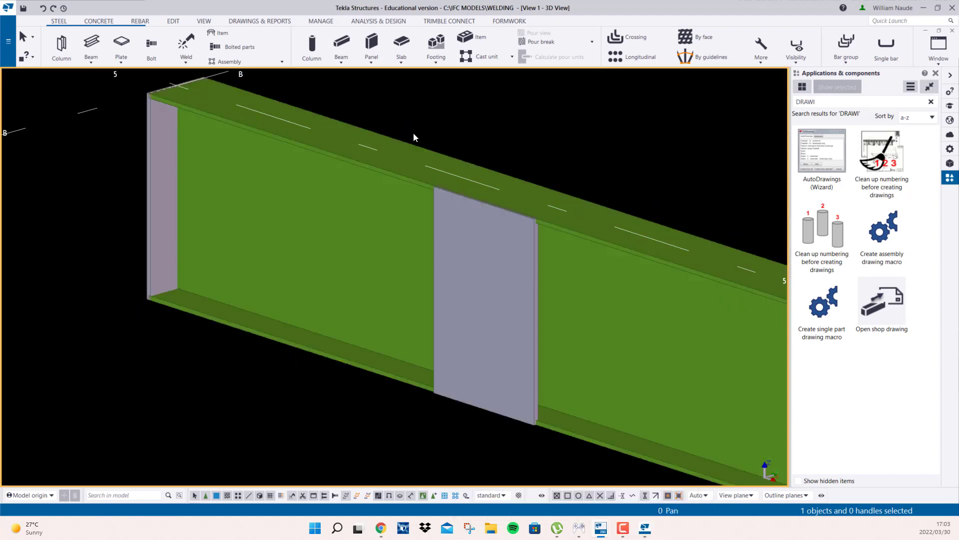
# Renumber the model with the added side plate and update the A.4 assembly drawing from the document list
pyautogui.click(233, 21)
pyautogui.click(66, 47)
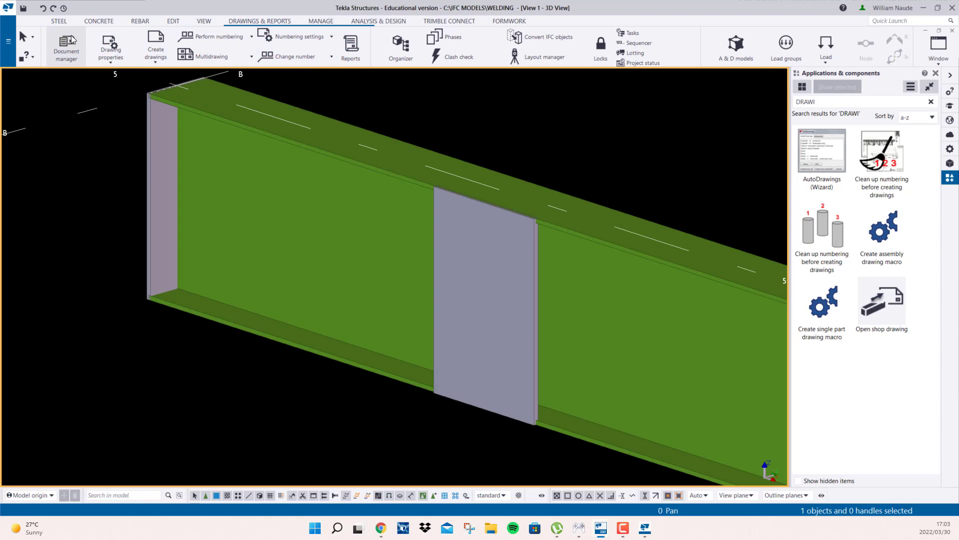
pyautogui.rightClick(492, 306)
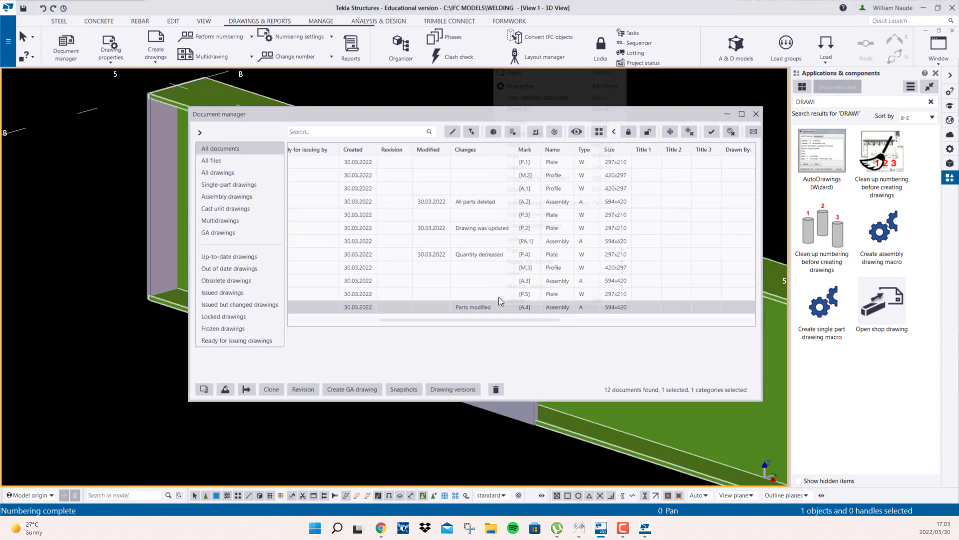
pyautogui.click(520, 122)
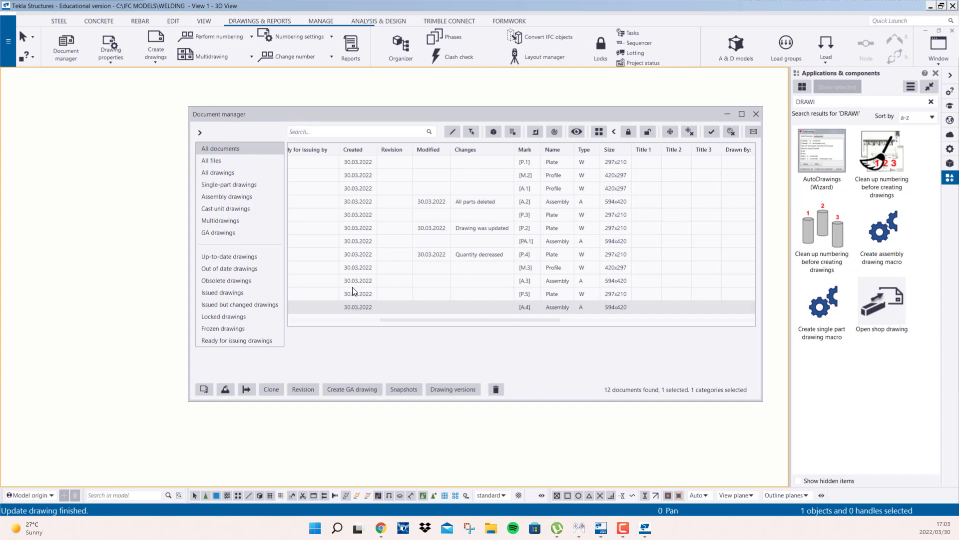
# Open the updated A.4 assembly drawing to examine the side plate, close it and maximize the 3D view
pyautogui.doubleClick(417, 307)
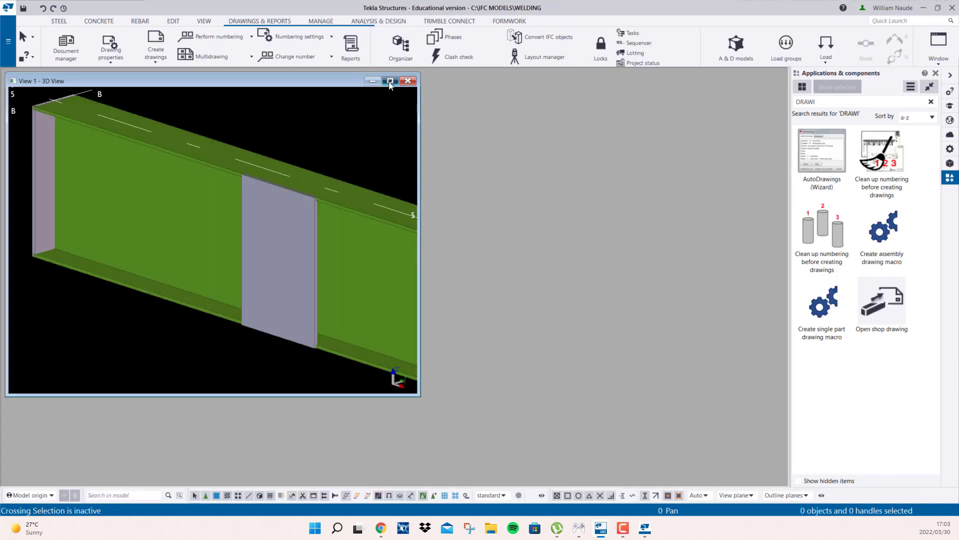
pyautogui.click(390, 80)
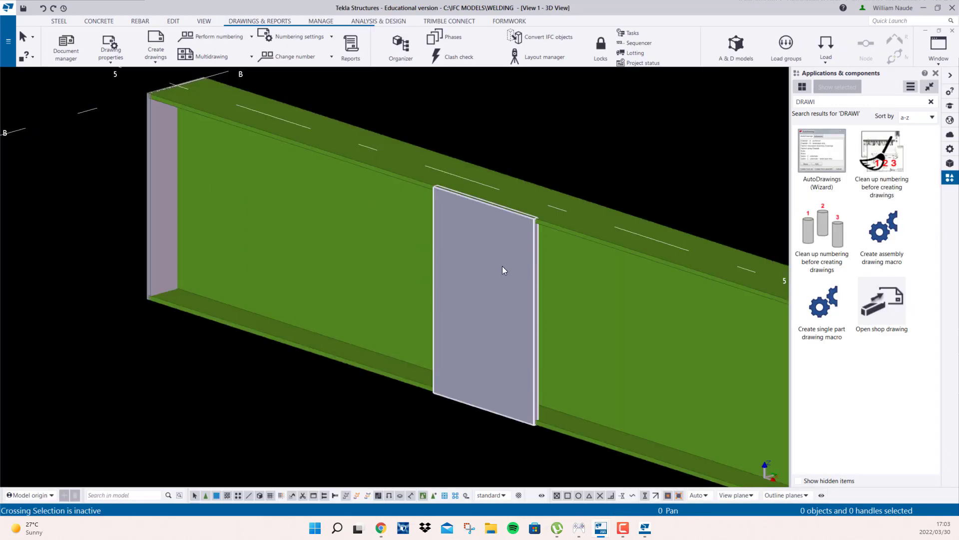
# Remove the side plate from the beam's assembly and clear the selection
pyautogui.rightClick(503, 268)
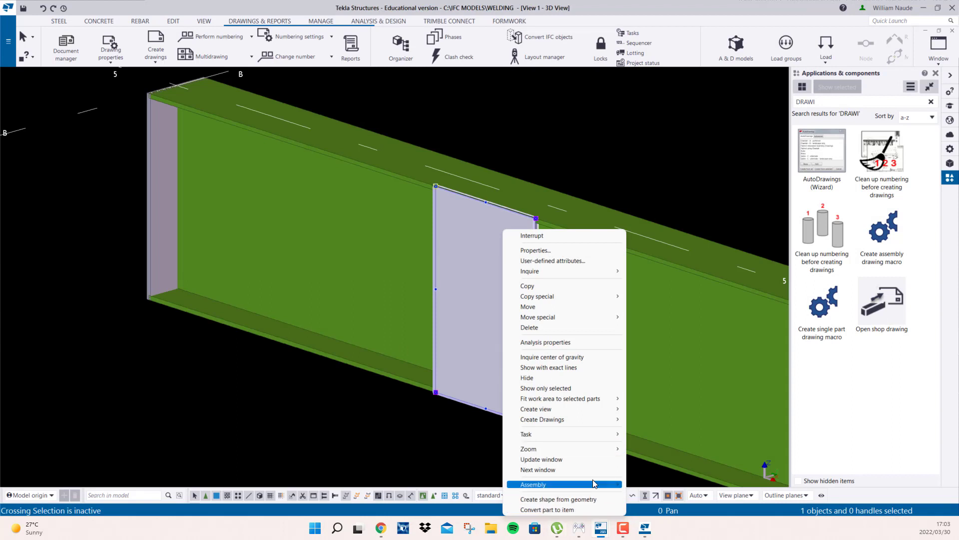
pyautogui.moveTo(593, 484)
pyautogui.click(677, 514)
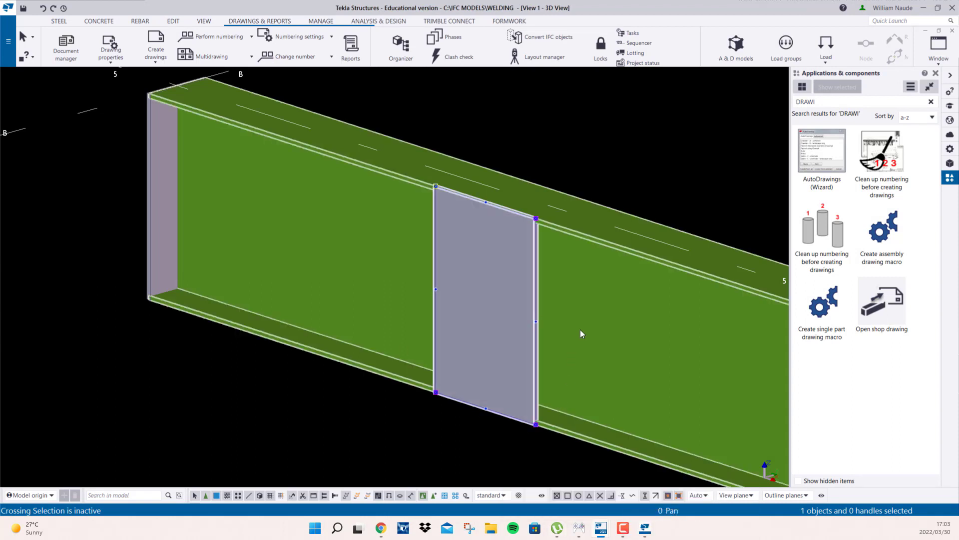
pyautogui.click(324, 439)
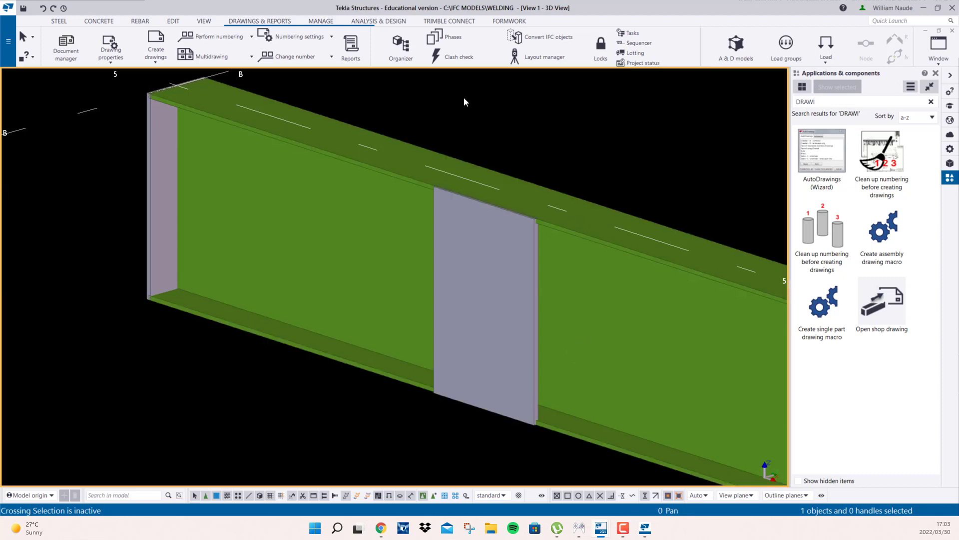
# Renumber the modified objects after detaching the side plate and update the A.4 assembly drawing from the document list
pyautogui.click(251, 36)
pyautogui.click(220, 106)
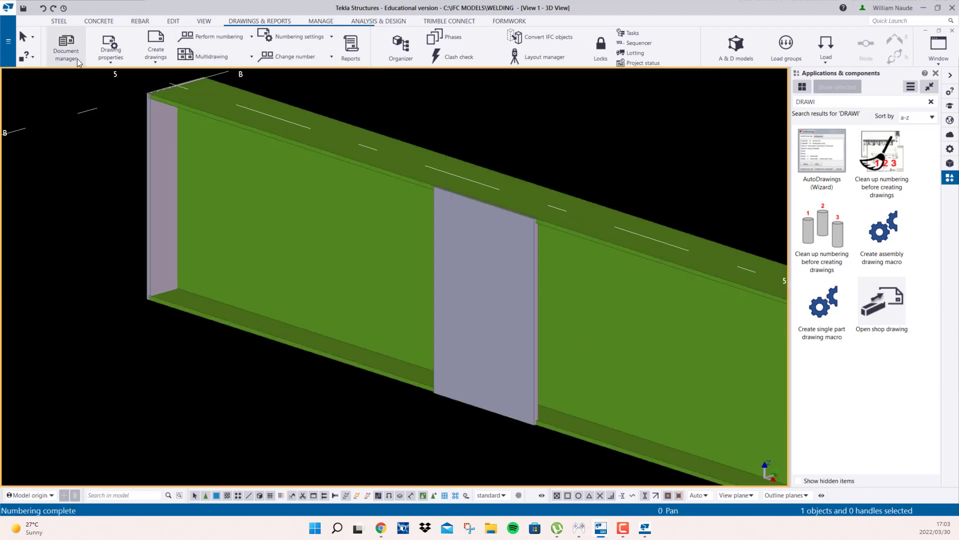
pyautogui.click(75, 53)
pyautogui.rightClick(493, 307)
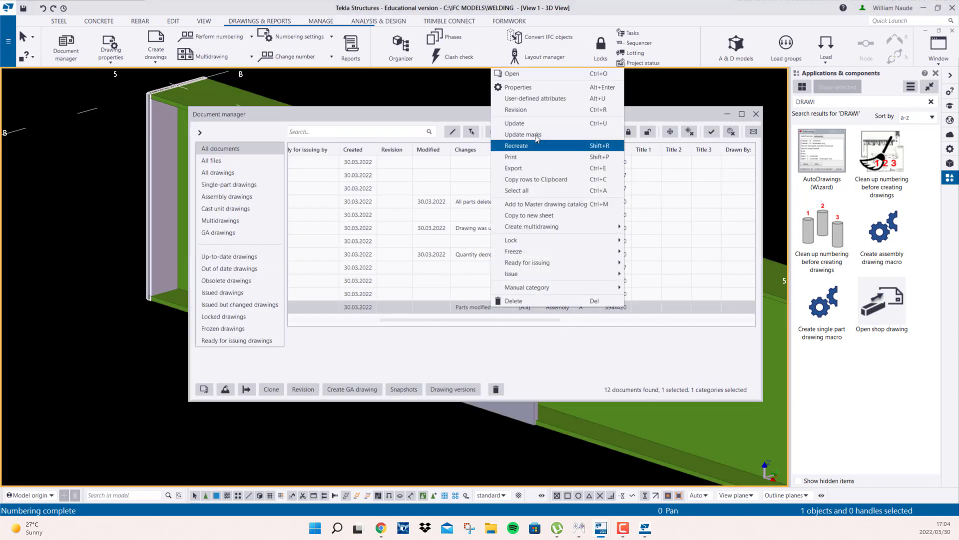
# Open the A.4 assembly drawing to check the beam without the side plate, close it and maximize the 3D view
pyautogui.click(477, 307)
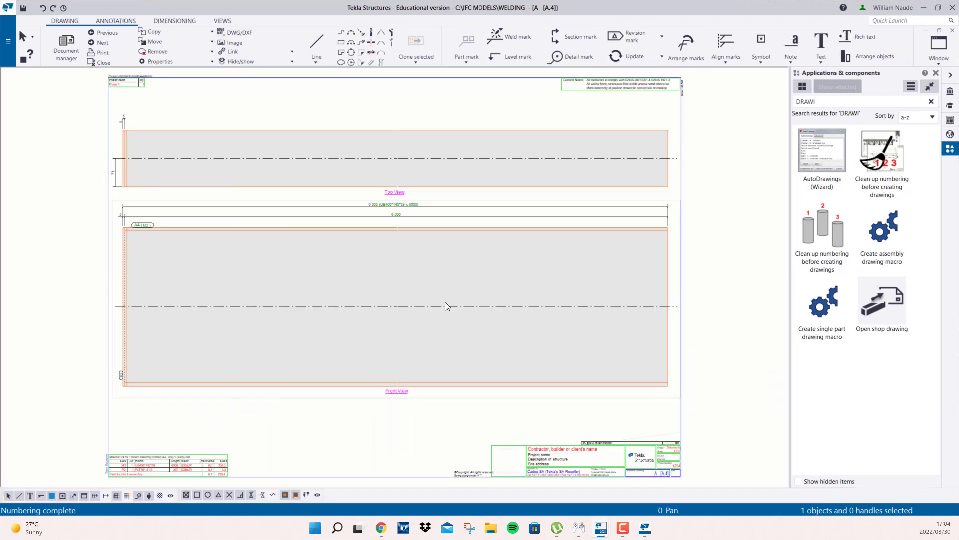
pyautogui.click(952, 31)
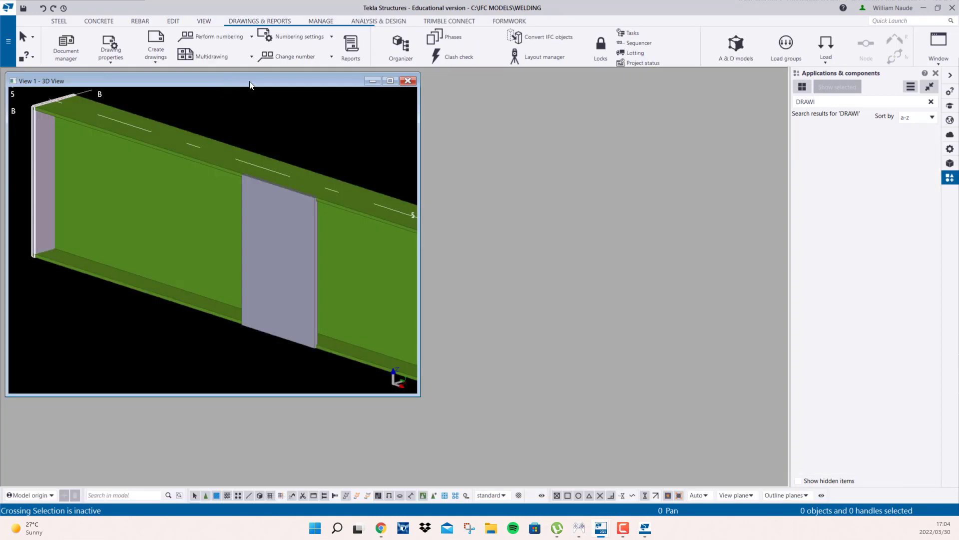
pyautogui.doubleClick(250, 83)
# Look at the assembly commands available for the beam's end plate without applying any of them
pyautogui.rightClick(496, 286)
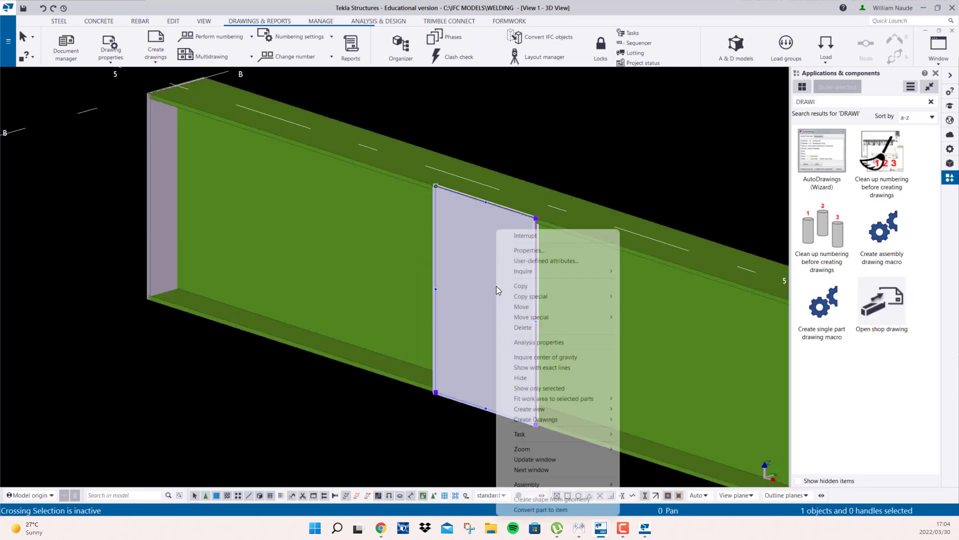
pyautogui.press('Escape')
pyautogui.click(157, 168)
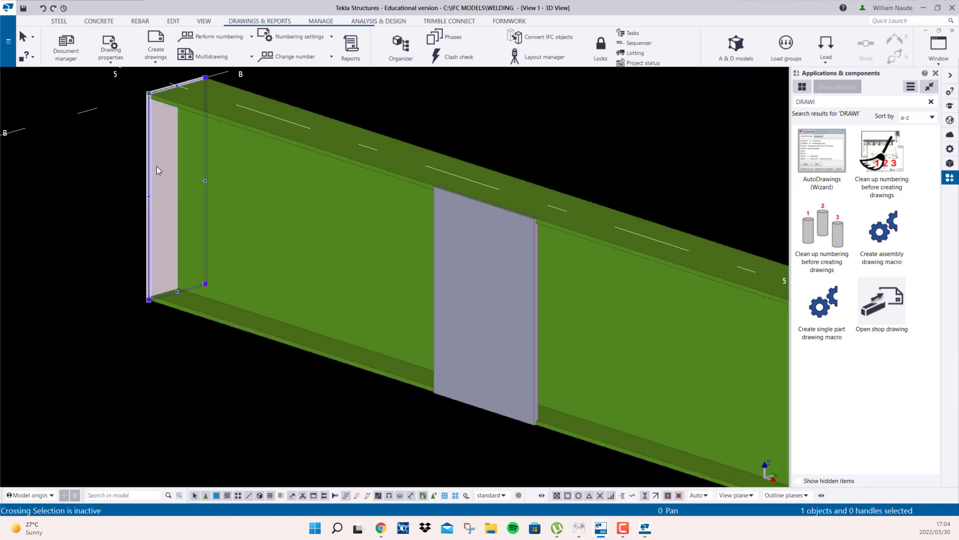
pyautogui.rightClick(157, 166)
pyautogui.moveTo(222, 424)
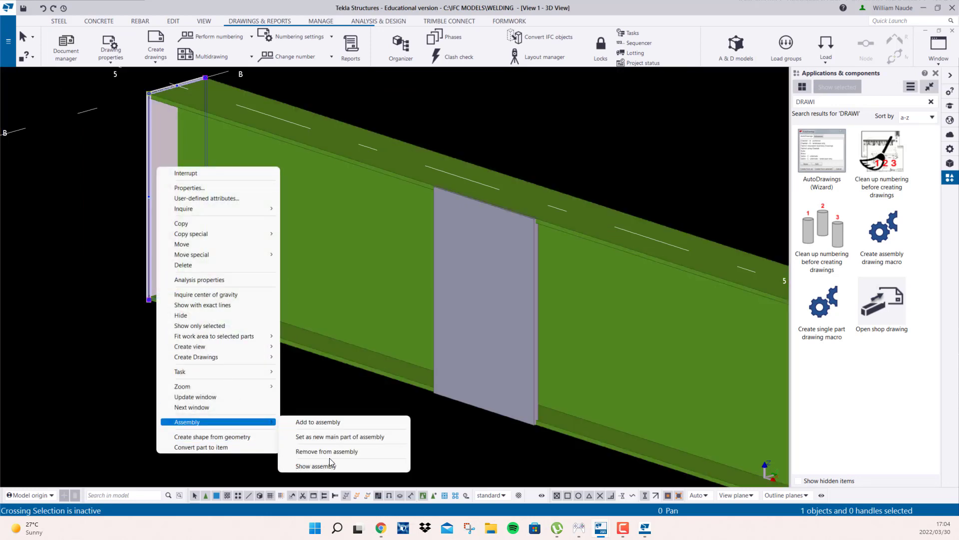
pyautogui.click(317, 392)
pyautogui.scroll(-7, 317, 388)
pyautogui.moveTo(583, 392); pyautogui.dragTo(300, 280, button='middle')
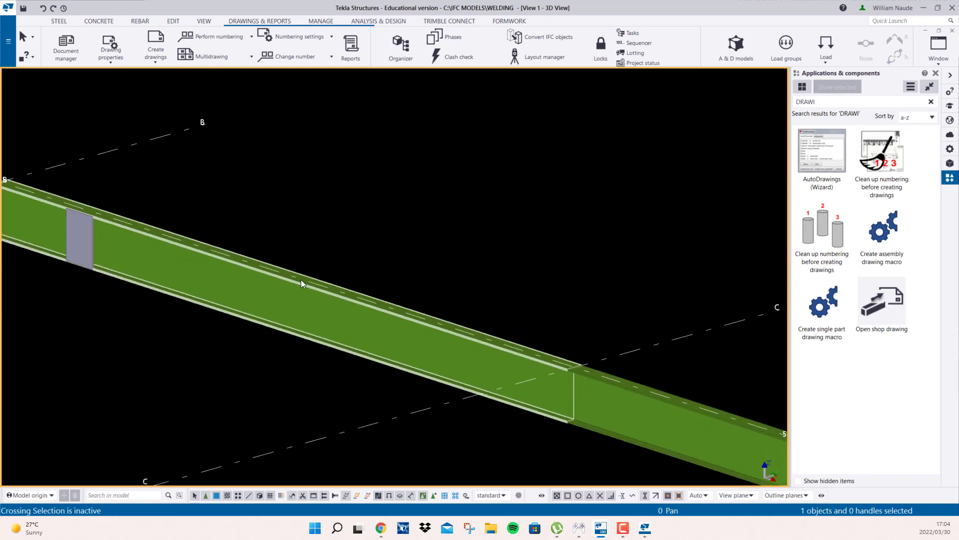
pyautogui.scroll(-4, 225, 268)
pyautogui.moveTo(348, 401); pyautogui.dragTo(531, 355, button='middle')
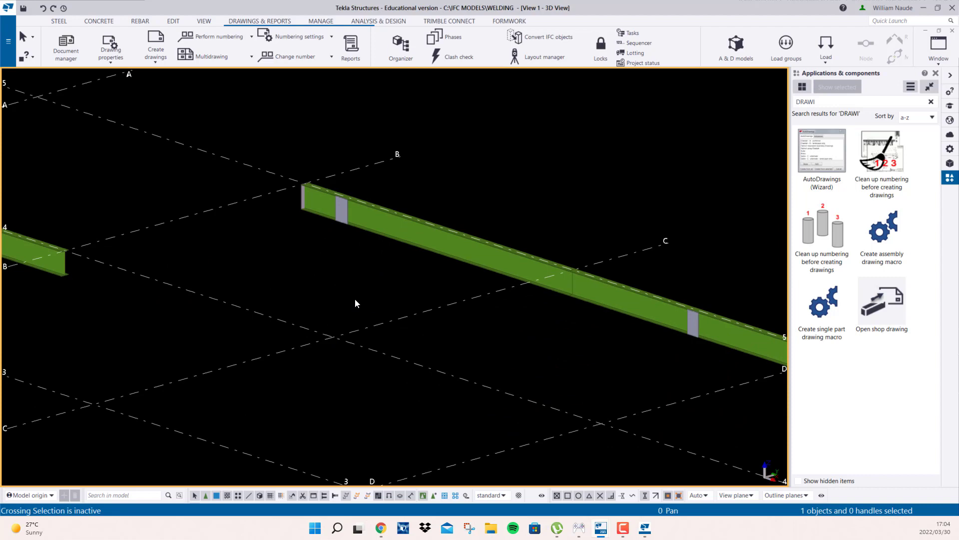
pyautogui.moveTo(435, 241); pyautogui.dragTo(522, 266, button='middle')
pyautogui.scroll(-3, 521, 265)
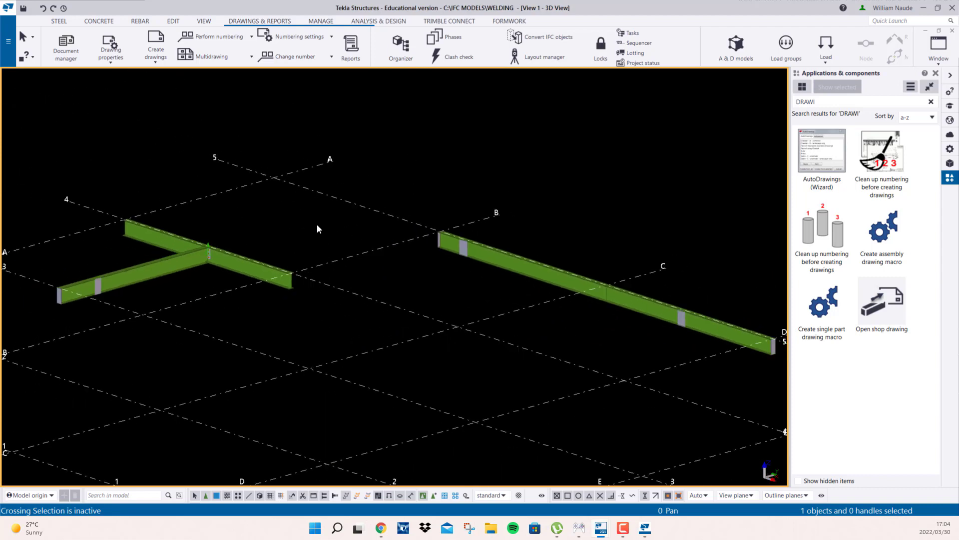
pyautogui.moveTo(240, 266); pyautogui.dragTo(335, 268, button='middle')
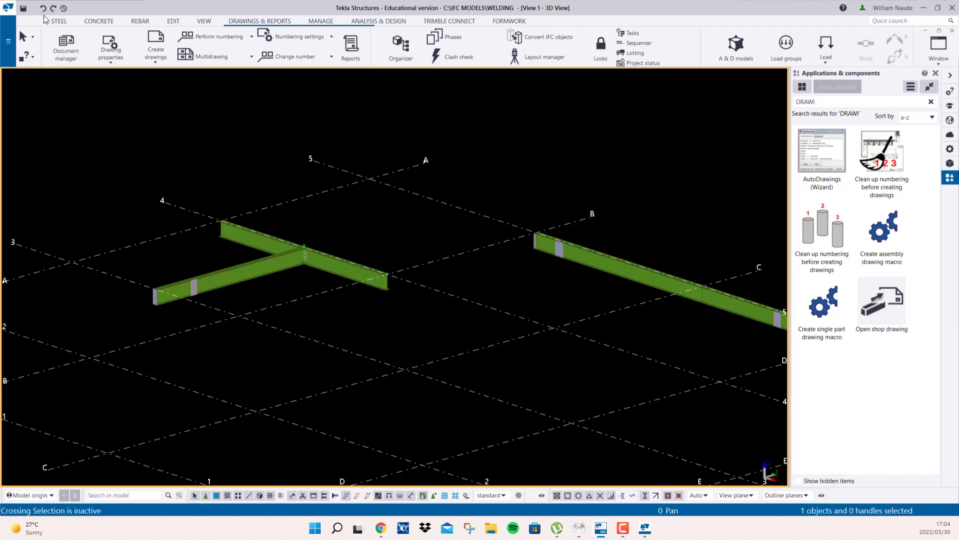
# Start a steel column and set its profile to ROD30
pyautogui.click(55, 21)
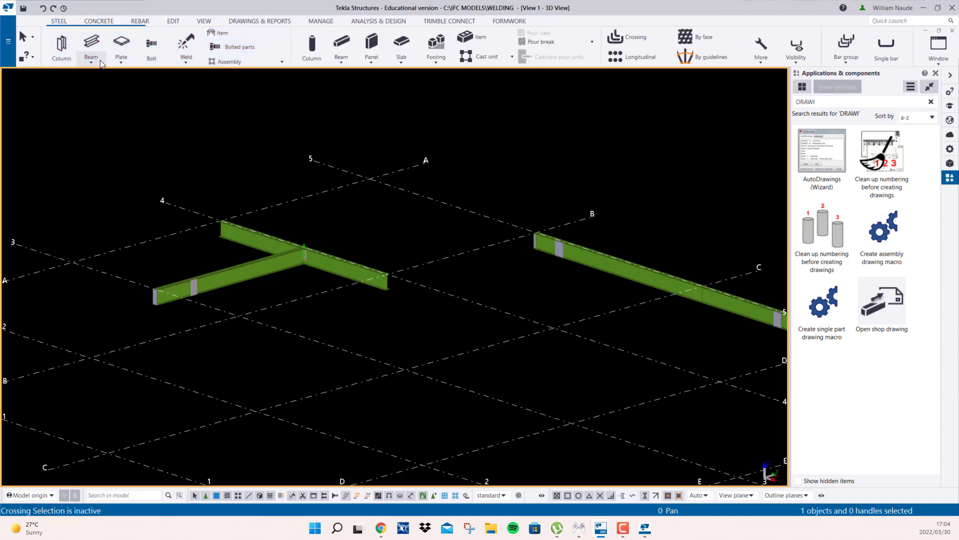
pyautogui.scroll(5, 483, 287)
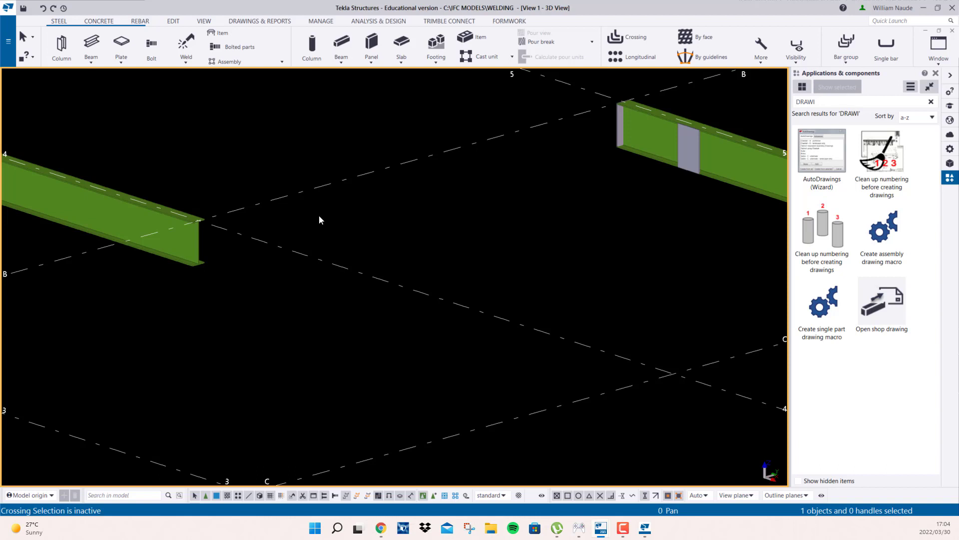
pyautogui.click(54, 49)
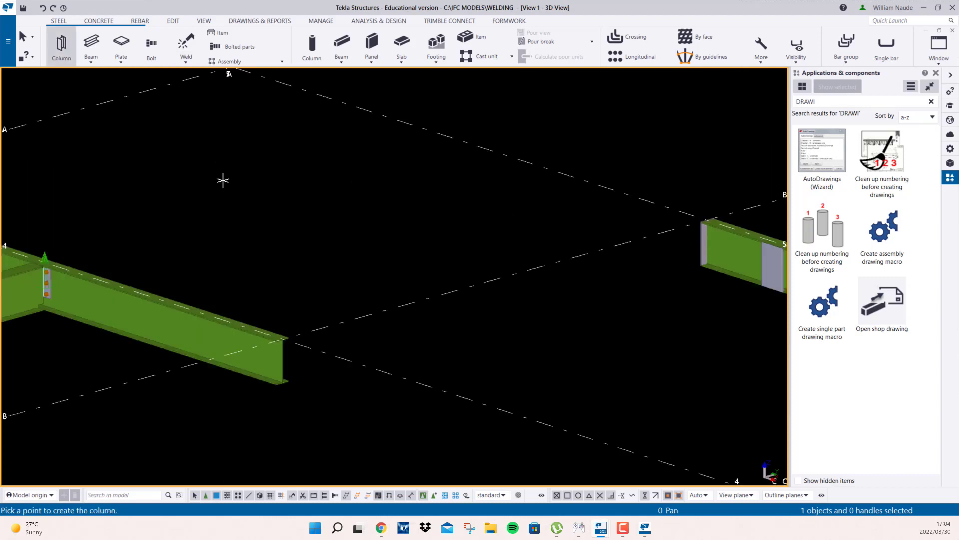
pyautogui.doubleClick(59, 47)
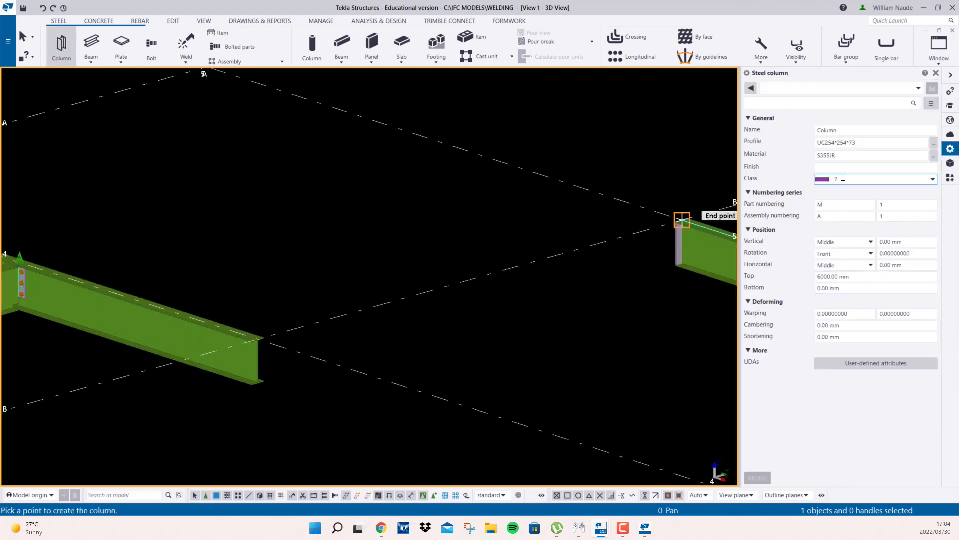
pyautogui.click(871, 142)
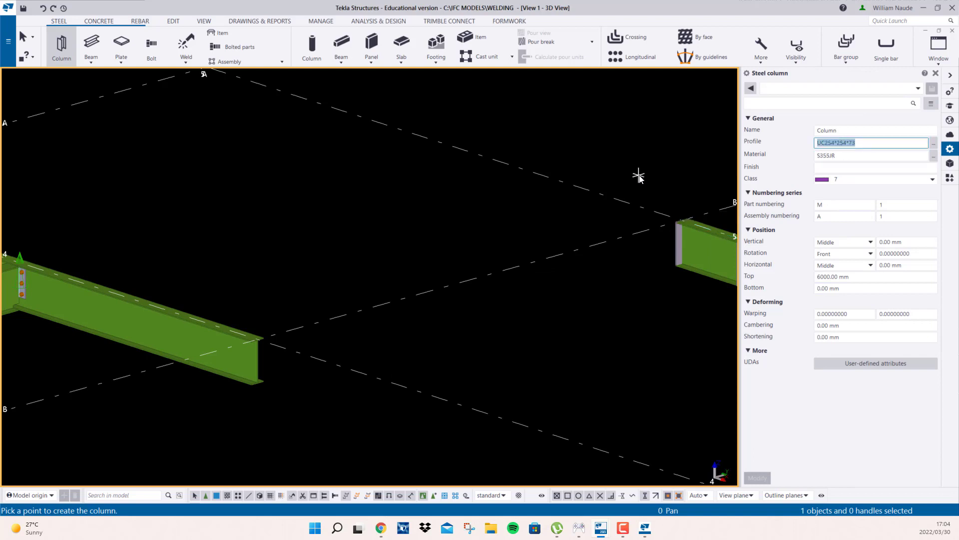
pyautogui.write('ROD')
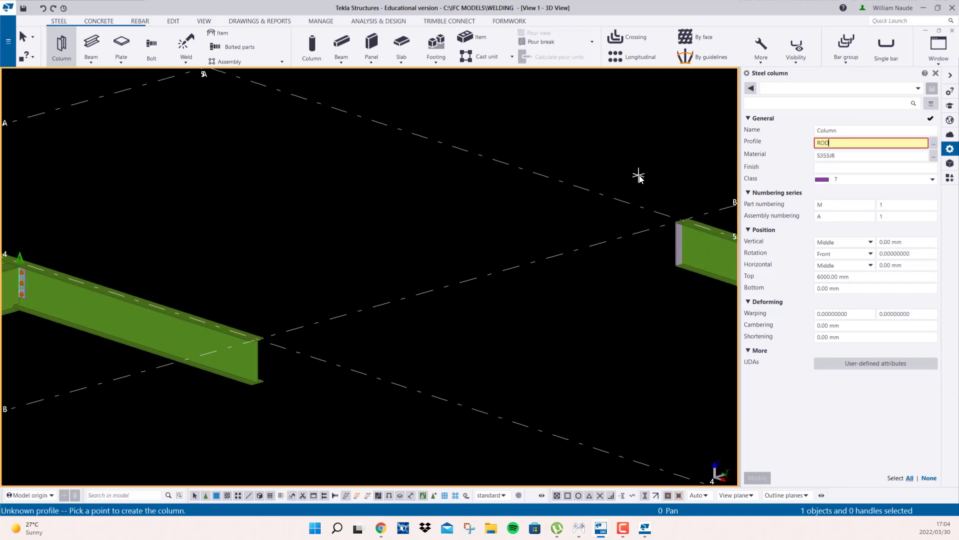
pyautogui.write('30')
pyautogui.press('Tab')
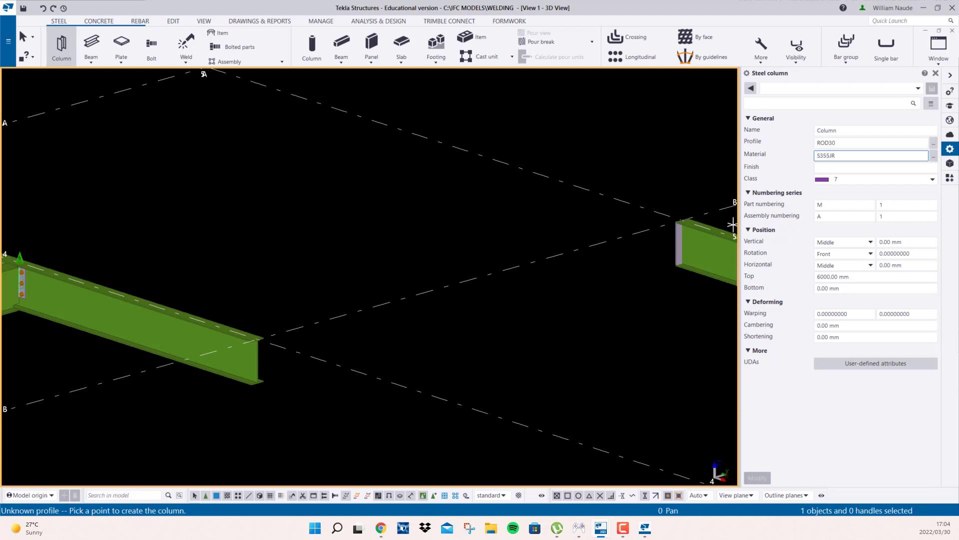
# Set the top level of the steel column to 100 mm
pyautogui.moveTo(538, 263); pyautogui.dragTo(409, 290, button='middle')
pyautogui.doubleClick(858, 276)
pyautogui.moveTo(840, 277); pyautogui.dragTo(653, 282)
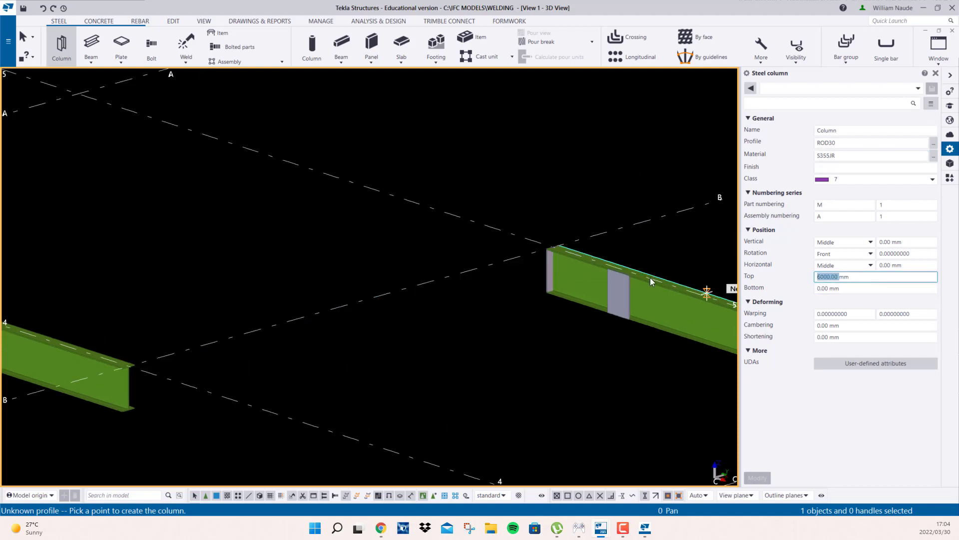
pyautogui.write('500')
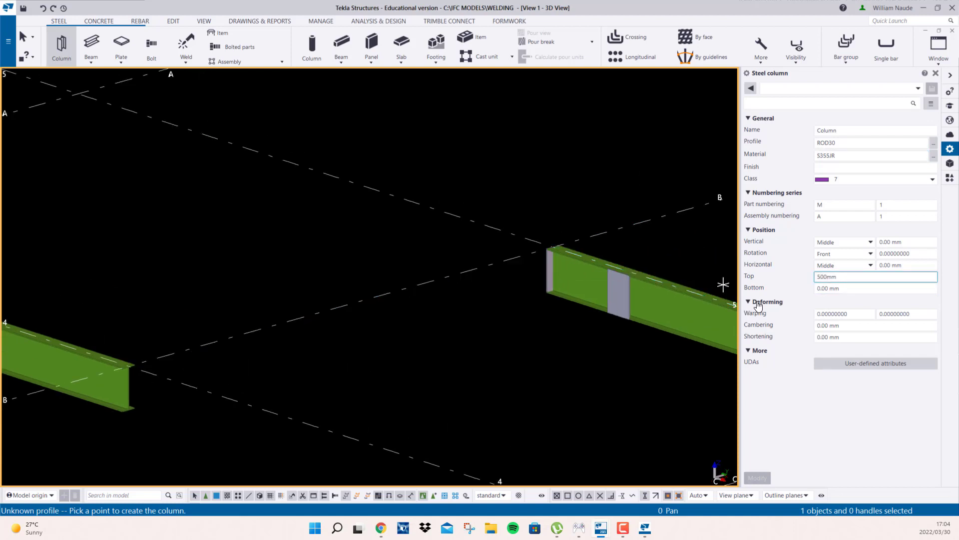
pyautogui.press('BackSpace')
pyautogui.write('100')
pyautogui.press('Tab')
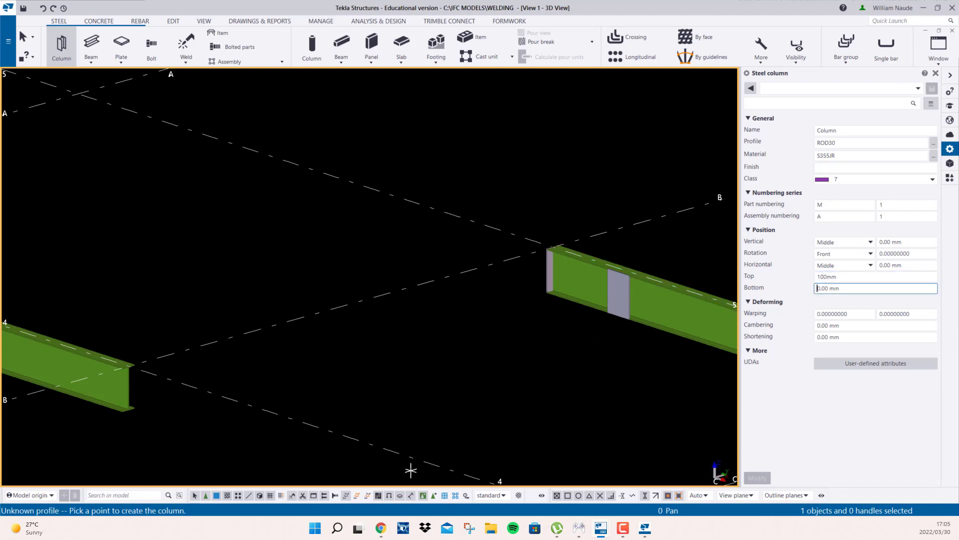
# Place the ROD30 column near the intersection of grid lines C and 3 and end the column command
pyautogui.moveTo(237, 411); pyautogui.dragTo(387, 289, button='middle')
pyautogui.scroll(-2, 387, 289)
pyautogui.moveTo(174, 354); pyautogui.dragTo(315, 285, button='middle')
pyautogui.click(507, 372)
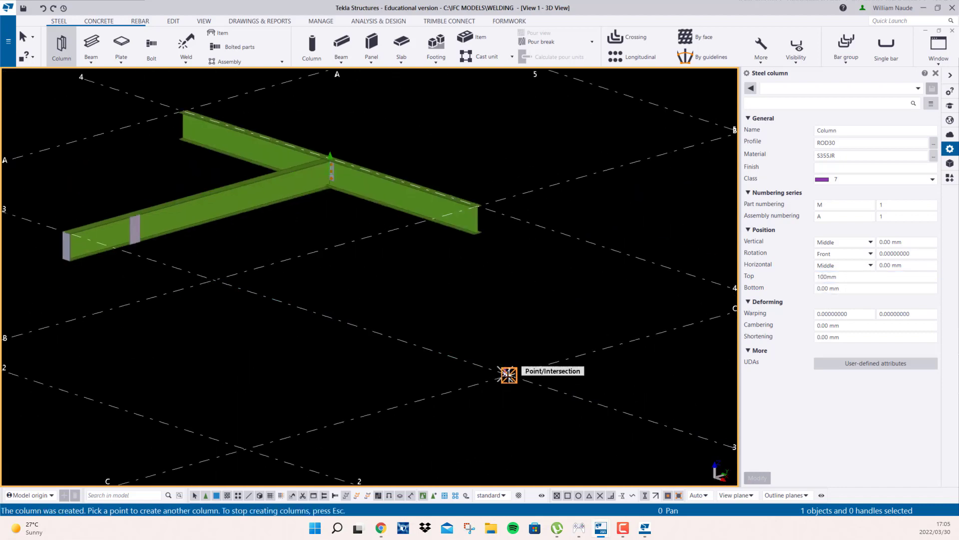
pyautogui.scroll(3, 504, 359)
pyautogui.scroll(5, 504, 359)
pyautogui.press('Escape')
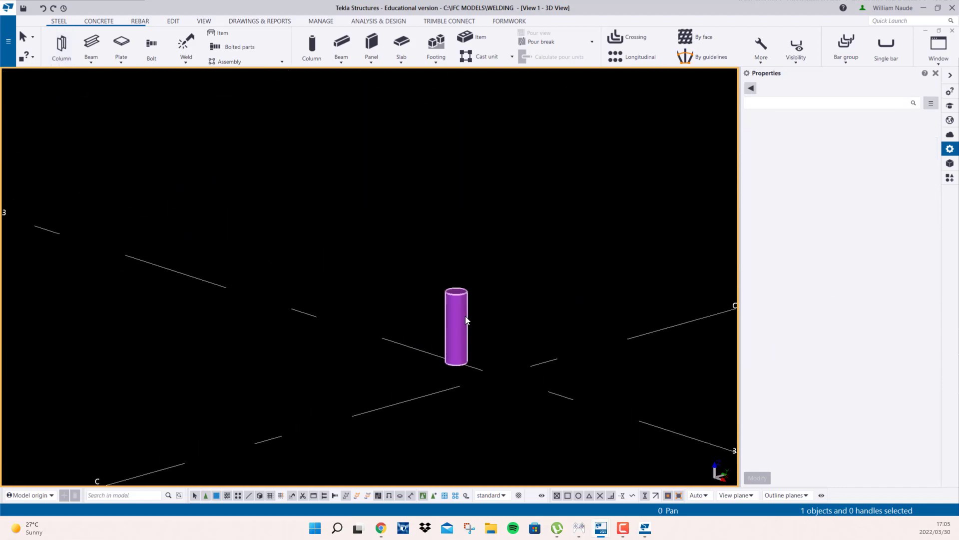
# Move the rod column from its base point onto the exact intersection of grid lines C and 3
pyautogui.rightClick(465, 316)
pyautogui.click(502, 108)
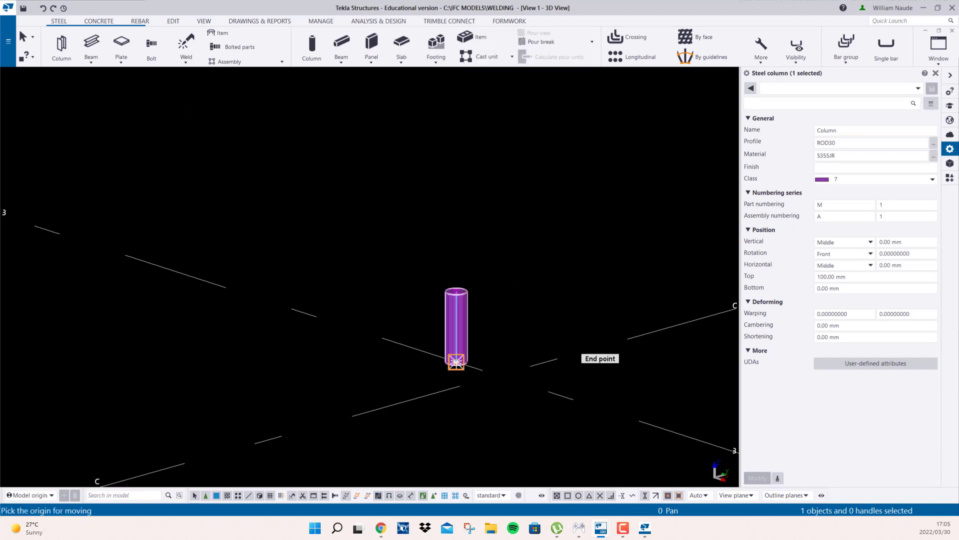
pyautogui.click(456, 359)
pyautogui.click(498, 375)
pyautogui.rightClick(561, 238)
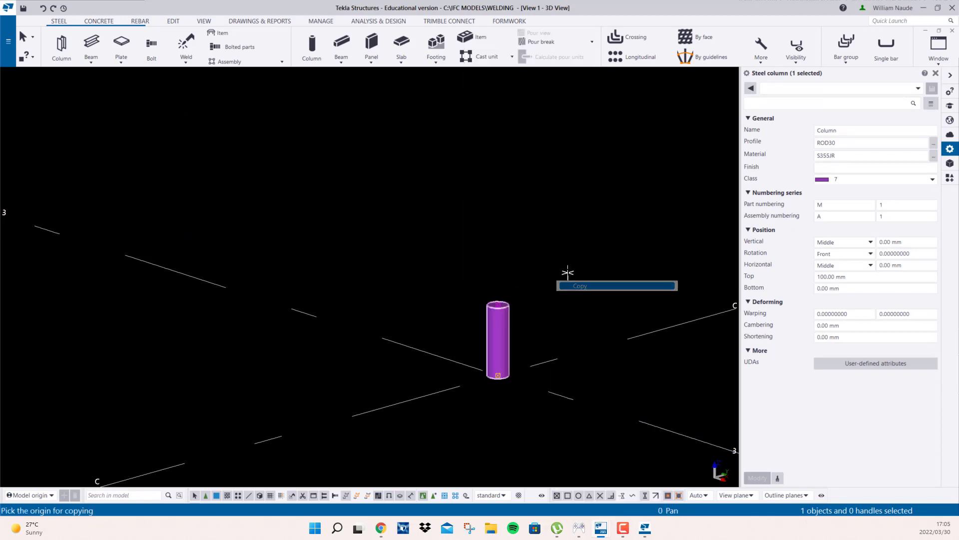
pyautogui.click(582, 245)
# Start another steel column and preview the PD, O and EPD circular hollow sections in the profile catalog
pyautogui.scroll(3, 497, 329)
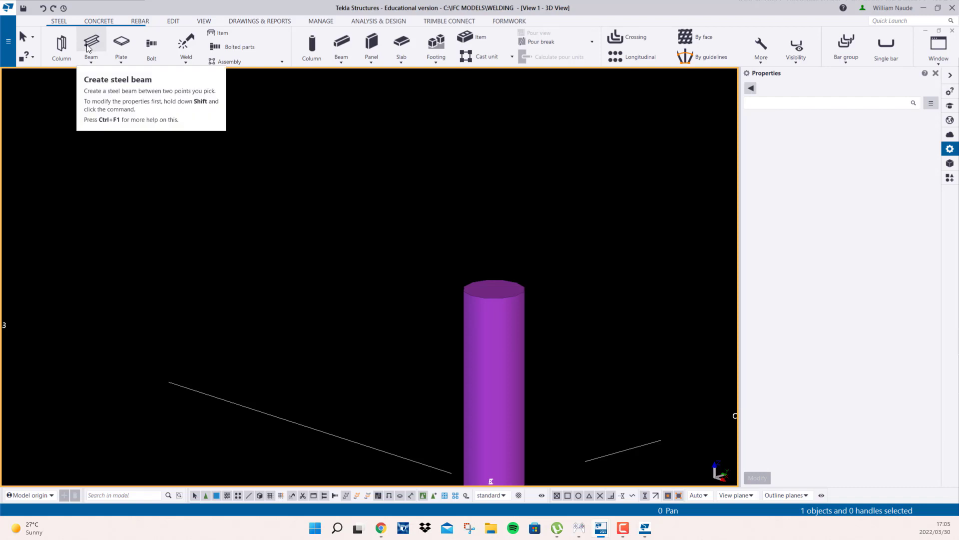
pyautogui.click(61, 45)
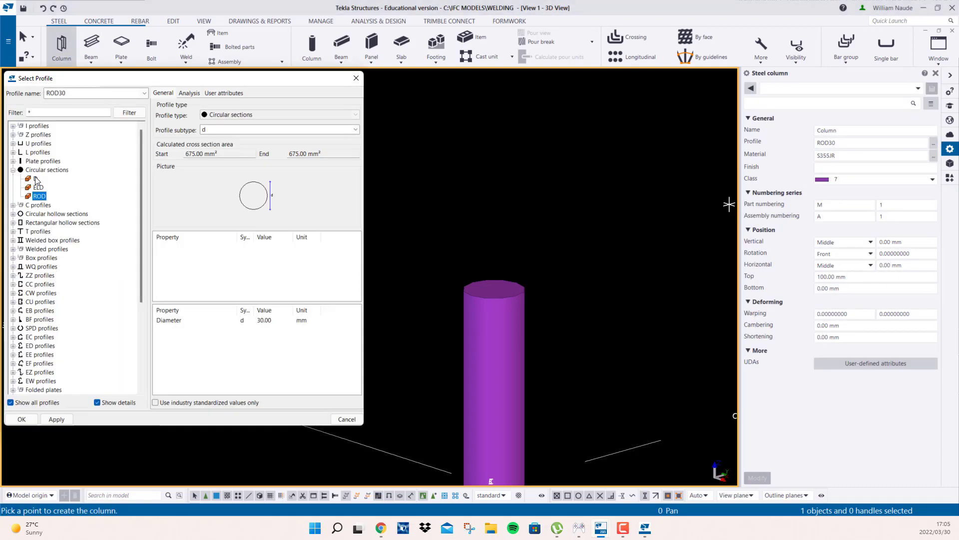
pyautogui.click(15, 171)
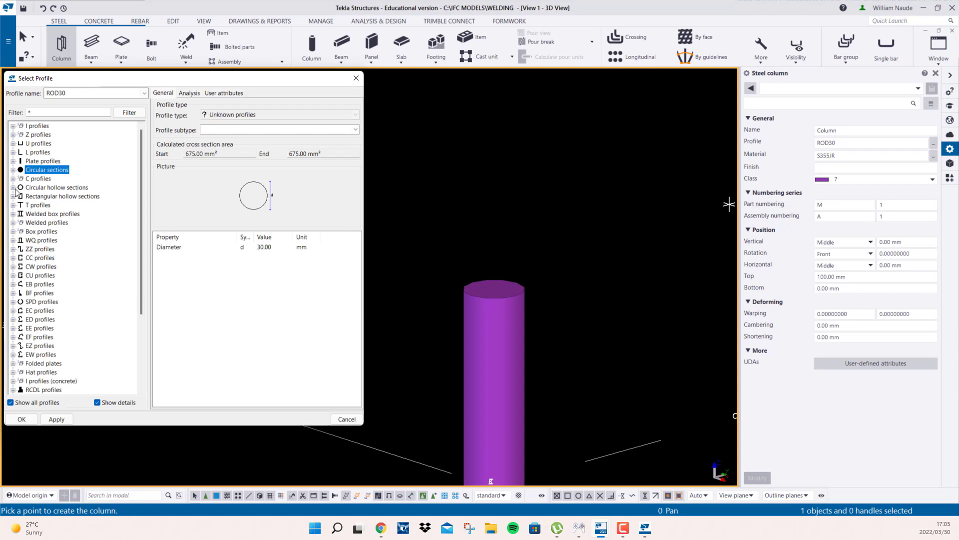
pyautogui.click(13, 188)
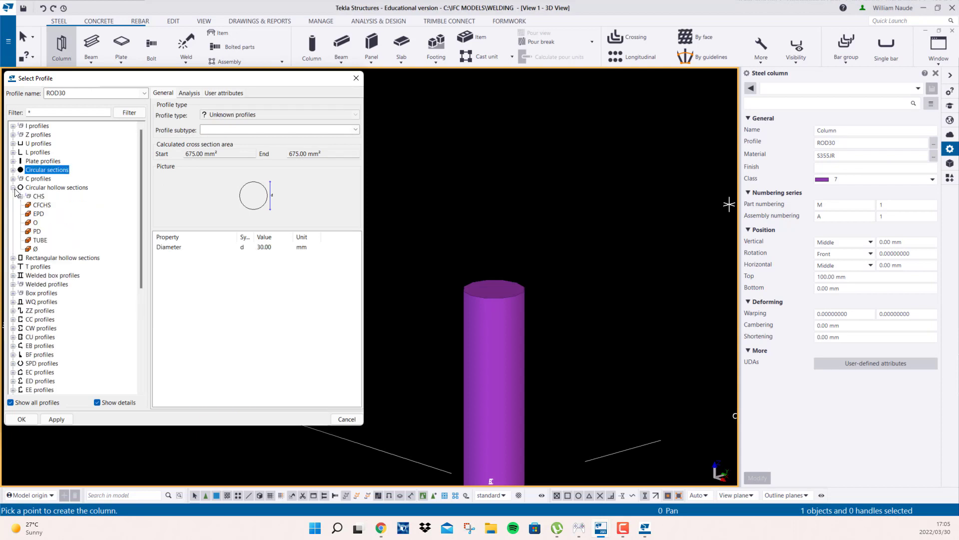
pyautogui.click(36, 231)
pyautogui.click(34, 223)
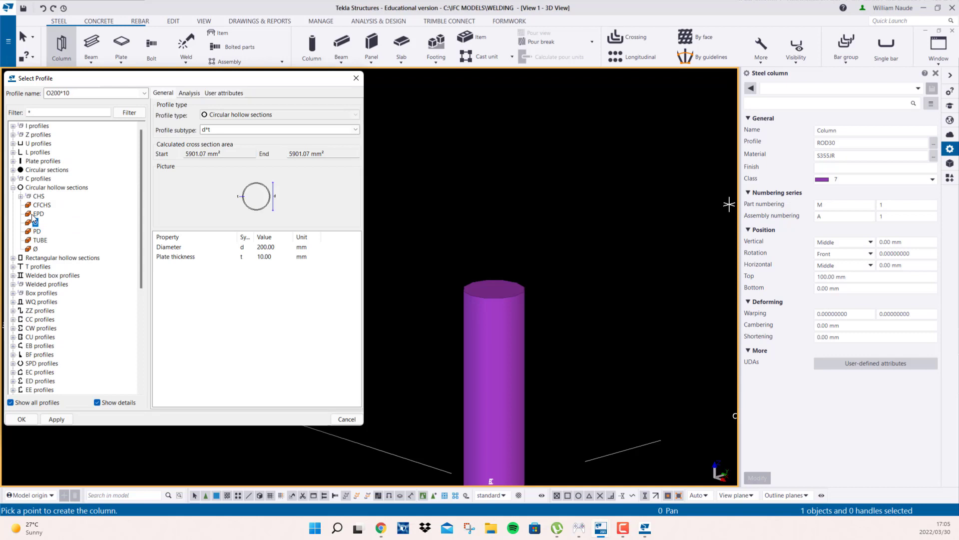
pyautogui.click(39, 214)
# Choose the ELD circular section for the steel column and set its major axis length 1 to 20 mm
pyautogui.click(14, 187)
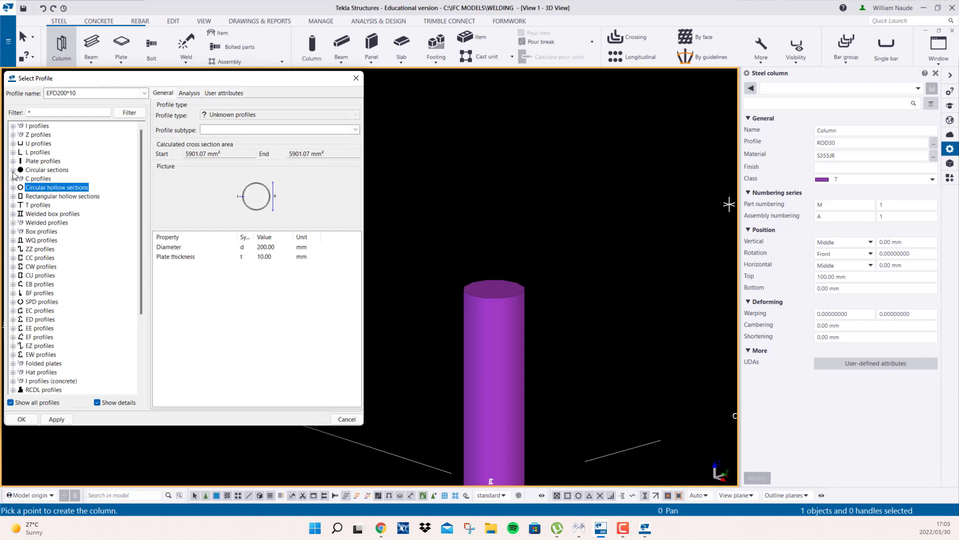
pyautogui.click(13, 170)
pyautogui.click(37, 187)
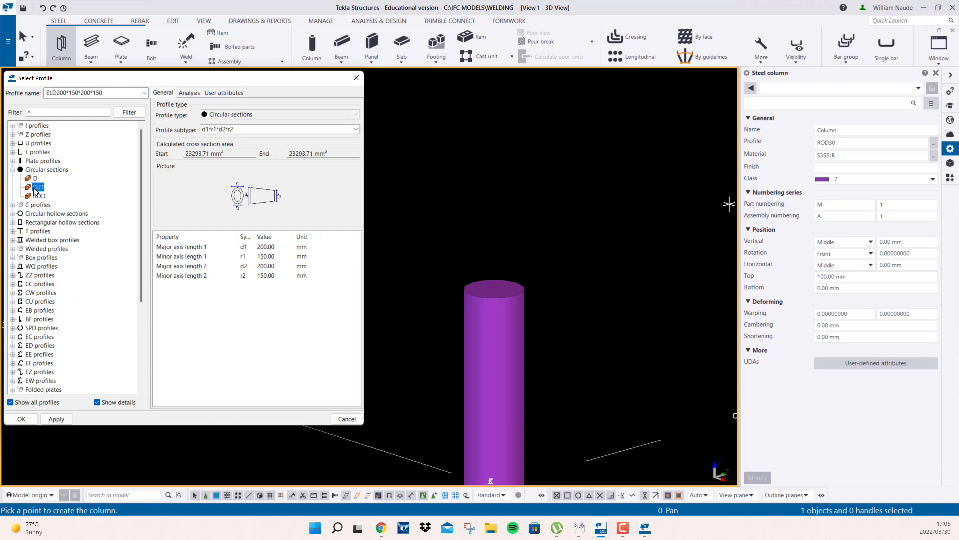
pyautogui.click(286, 248)
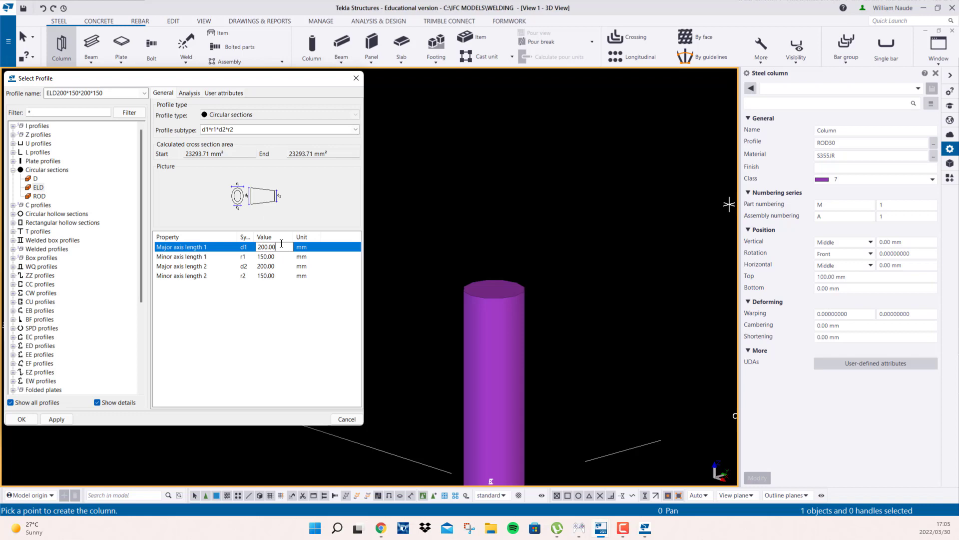
pyautogui.doubleClick(282, 243)
pyautogui.write('25')
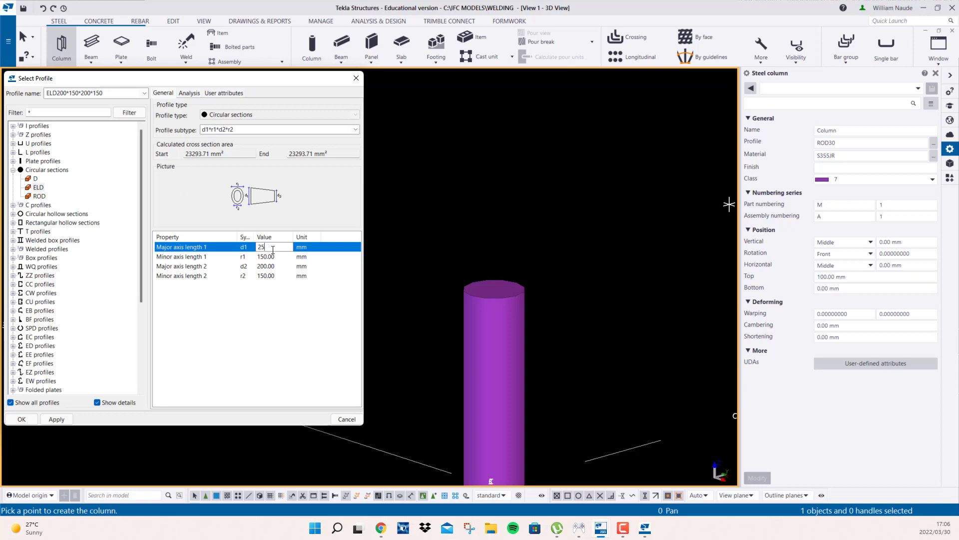
pyautogui.press('BackSpace')
pyautogui.write('0')
# Set minor axis length 1 to 20 mm, both second axis lengths to 10 mm, and accept the ELD20*20*10*10 profile
pyautogui.click(232, 259)
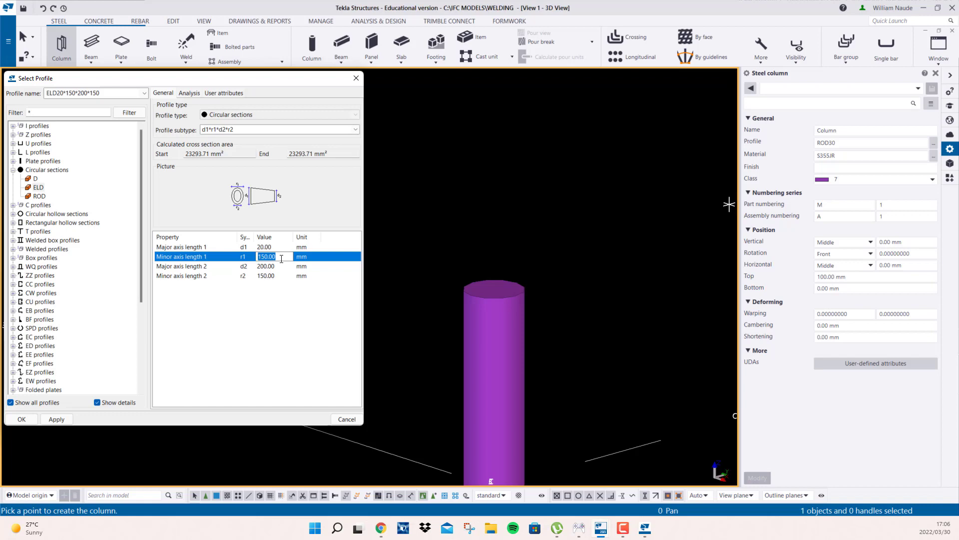
pyautogui.write('20')
pyautogui.click(278, 266)
pyautogui.write('10')
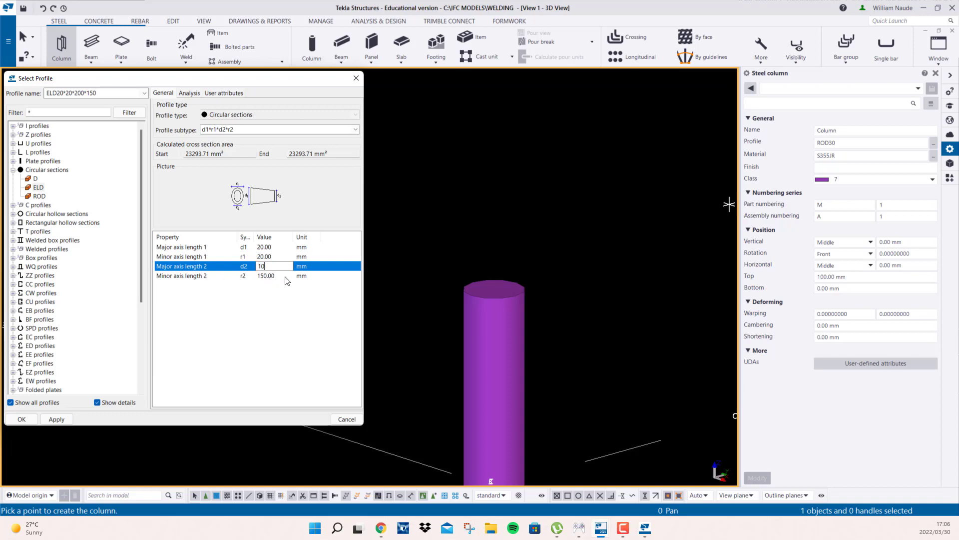
pyautogui.click(268, 275)
pyautogui.write('10')
pyautogui.click(57, 420)
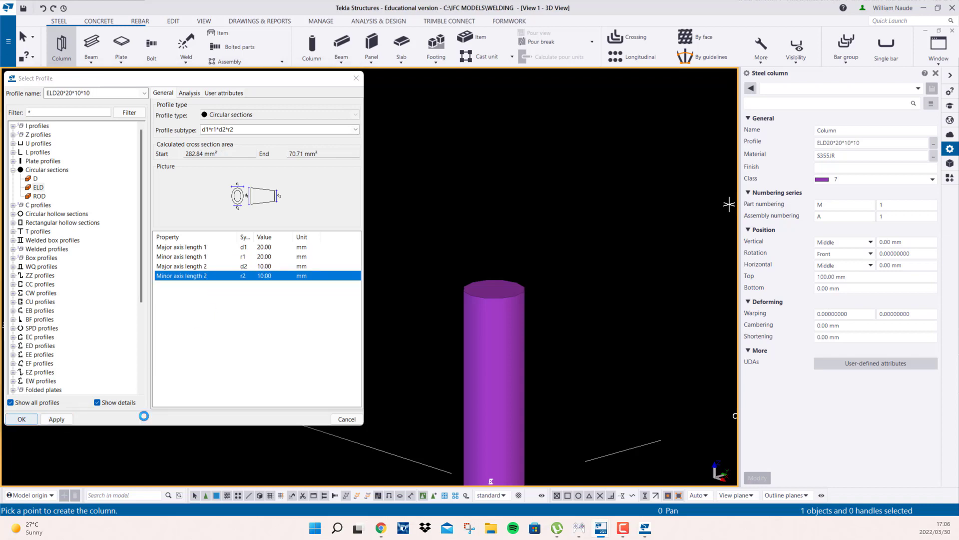
pyautogui.click(21, 419)
# Place the ELD column at the centre of the rod's top face and end the column command
pyautogui.click(493, 290)
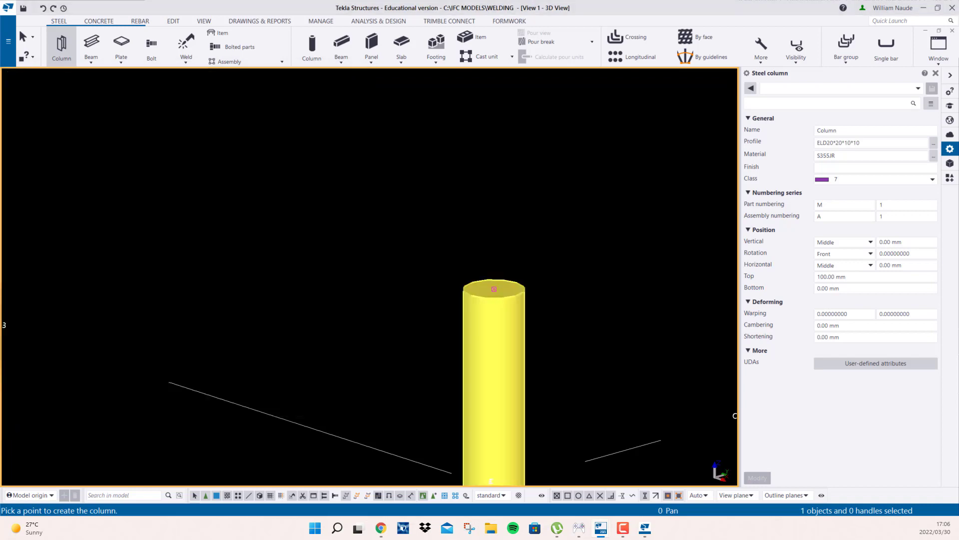
pyautogui.rightClick(496, 160)
pyautogui.click(504, 165)
# Move the tapered column from its base point up to the centre of the rod's top face
pyautogui.scroll(3, 493, 288)
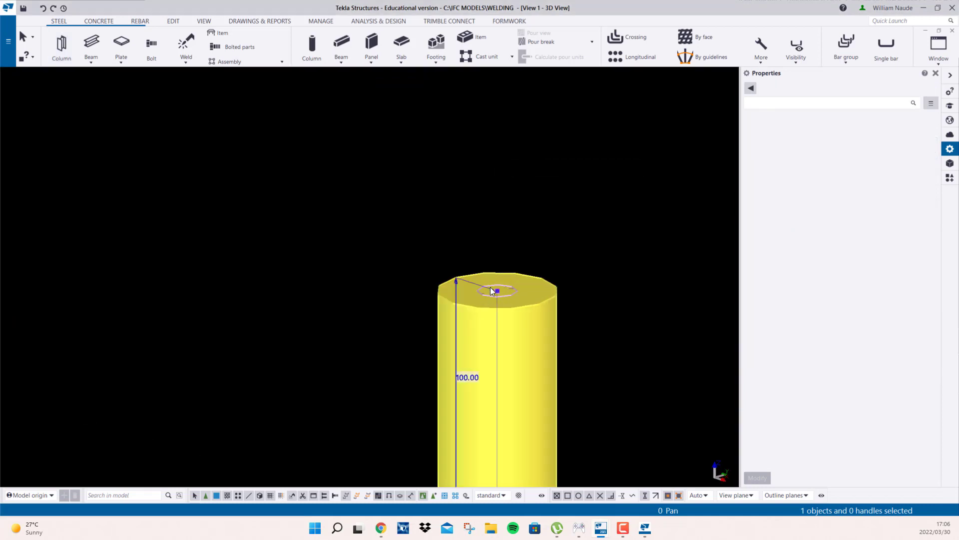
pyautogui.scroll(-4, 493, 288)
pyautogui.scroll(-2, 491, 288)
pyautogui.rightClick(562, 185)
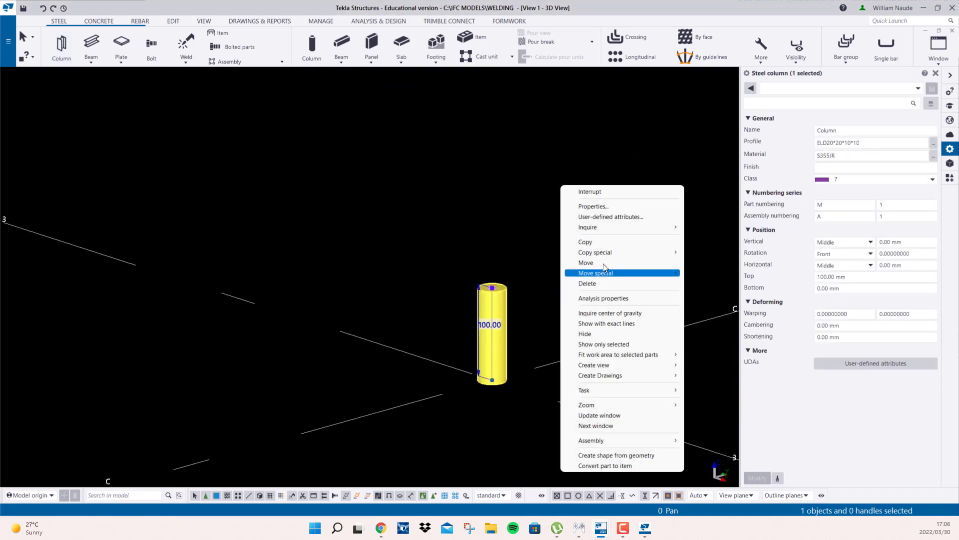
pyautogui.click(604, 262)
pyautogui.click(489, 378)
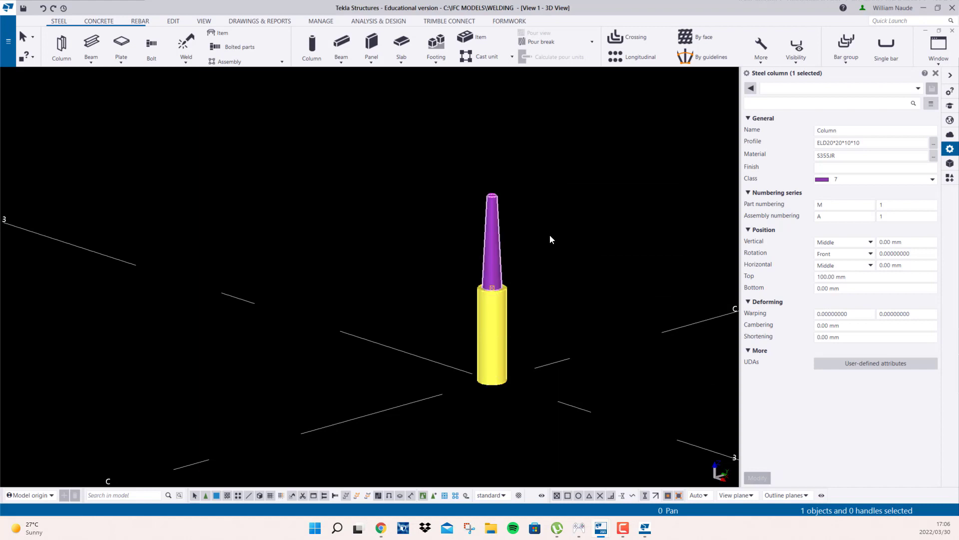
pyautogui.click(484, 299)
# Set the height of the tapered column on top of the rod to 20 mm
pyautogui.scroll(4, 482, 301)
pyautogui.click(502, 258)
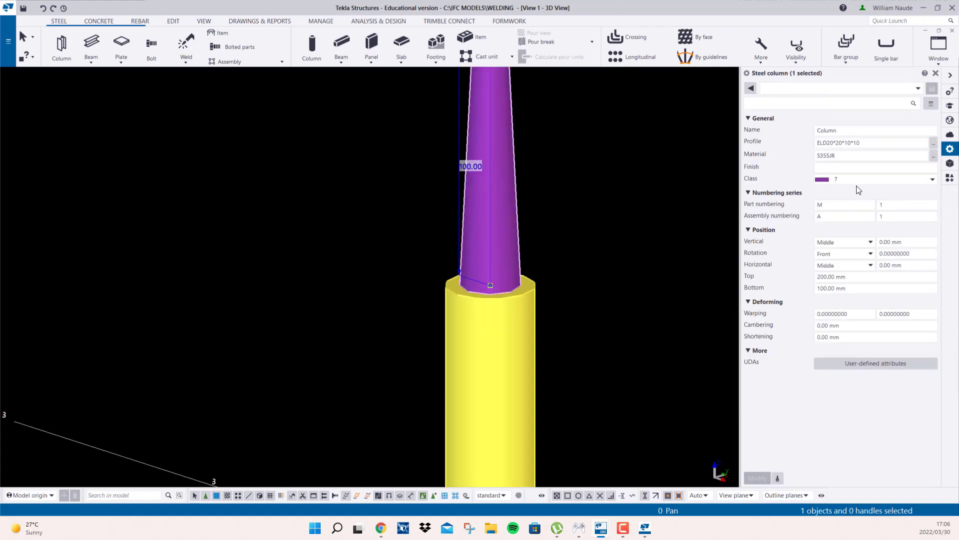
pyautogui.moveTo(588, 135); pyautogui.dragTo(521, 260, button='middle')
pyautogui.scroll(-1, 520, 261)
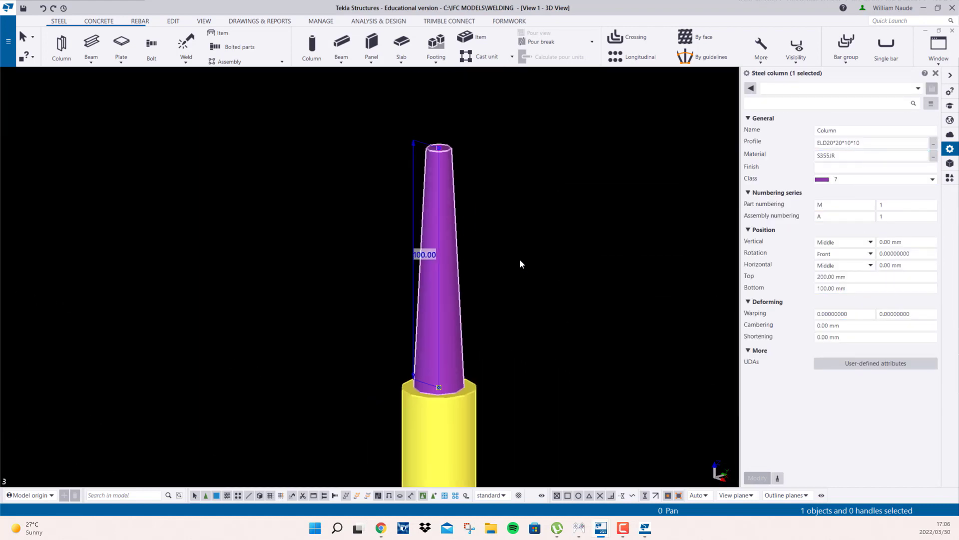
pyautogui.click(418, 255)
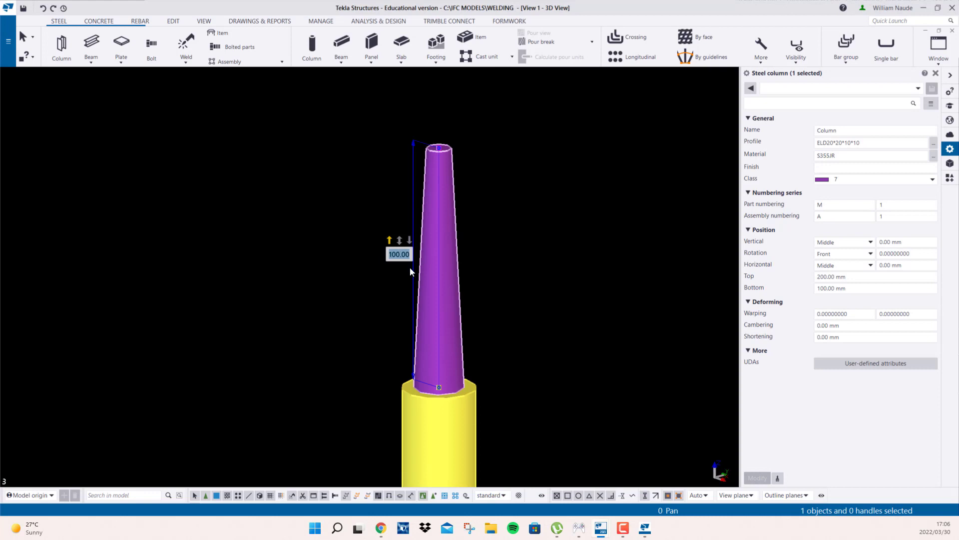
pyautogui.write('20')
pyautogui.press('Return')
pyautogui.scroll(2, 425, 383)
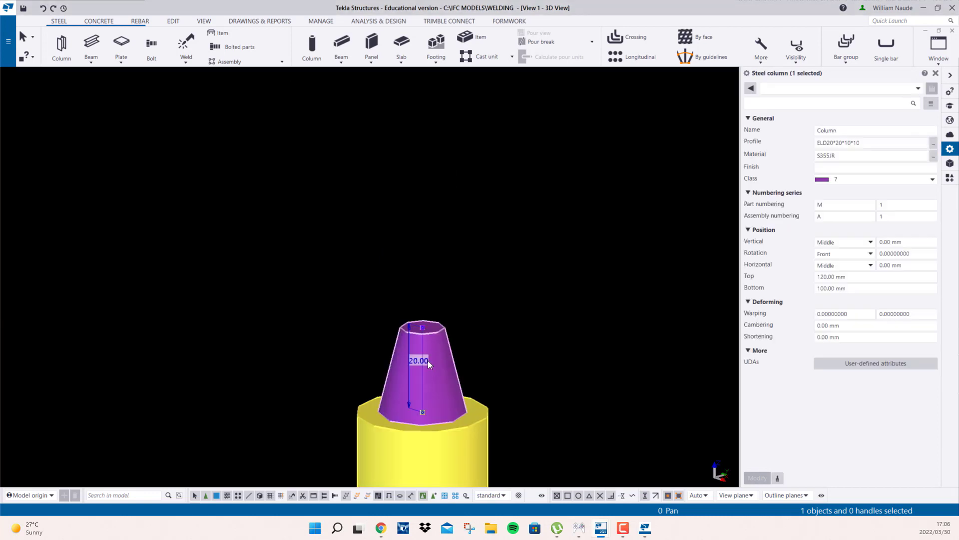
# Change the tapered column's profile to ELD30*30*10*10
pyautogui.click(831, 143)
pyautogui.click(525, 402)
pyautogui.click(430, 382)
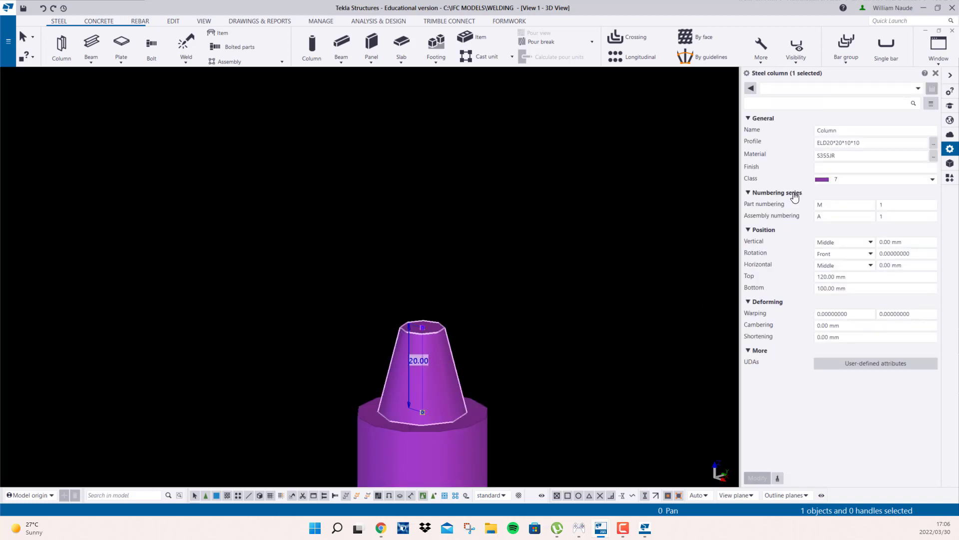
pyautogui.click(827, 143)
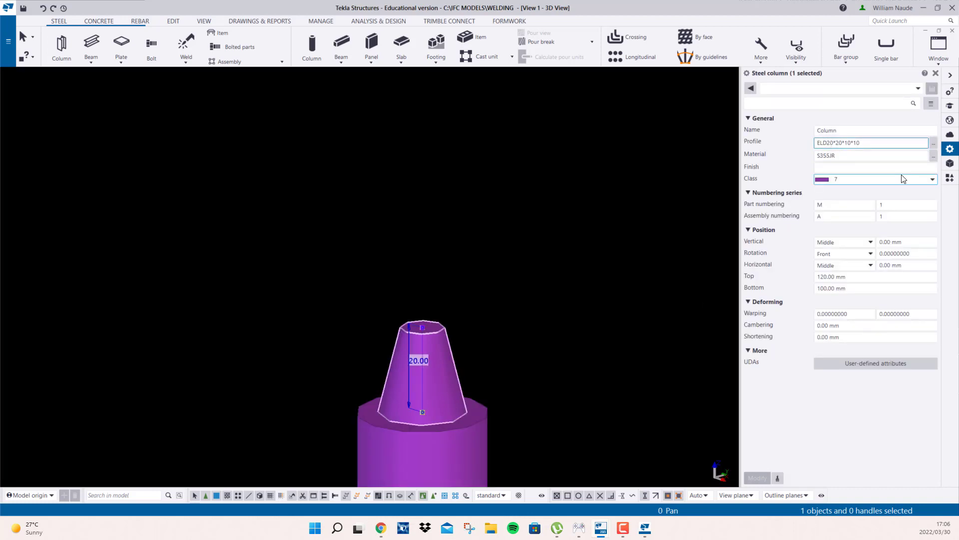
pyautogui.press('BackSpace')
pyautogui.write('3')
pyautogui.click(840, 143)
pyautogui.press('BackSpace')
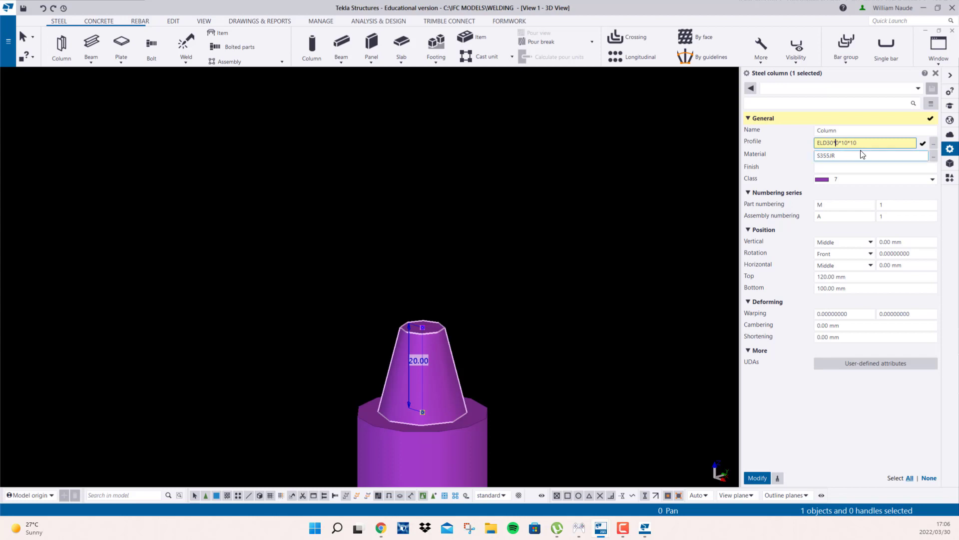
pyautogui.write('30')
pyautogui.press('Return')
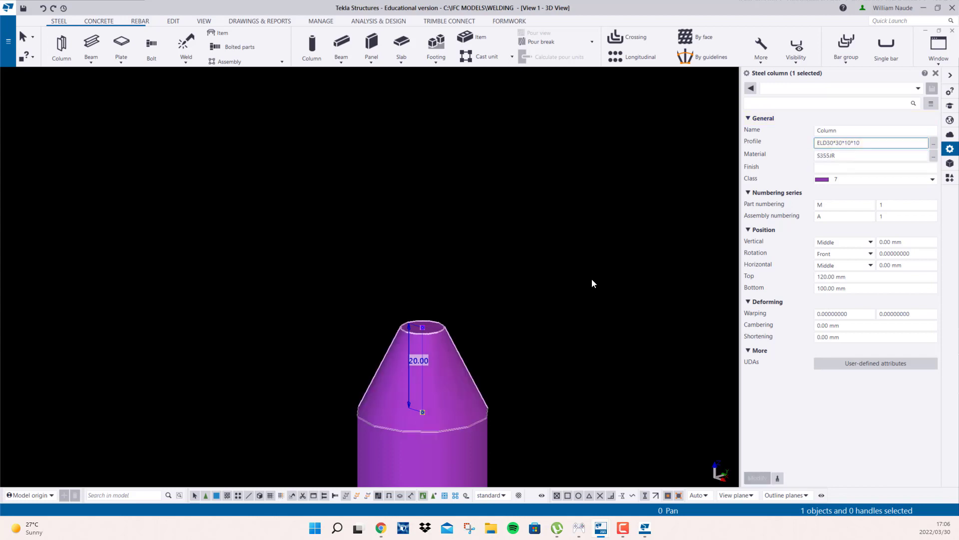
# Examine from different angles how the cone's base meets the top of the rod
pyautogui.click(592, 278)
pyautogui.scroll(-5, 461, 349)
pyautogui.keyDown('ctrl'); pyautogui.moveTo(503, 303); pyautogui.dragTo(482, 274, button='middle'); pyautogui.keyUp('ctrl')
pyautogui.scroll(3, 482, 274)
pyautogui.click(482, 273)
pyautogui.scroll(2, 425, 202)
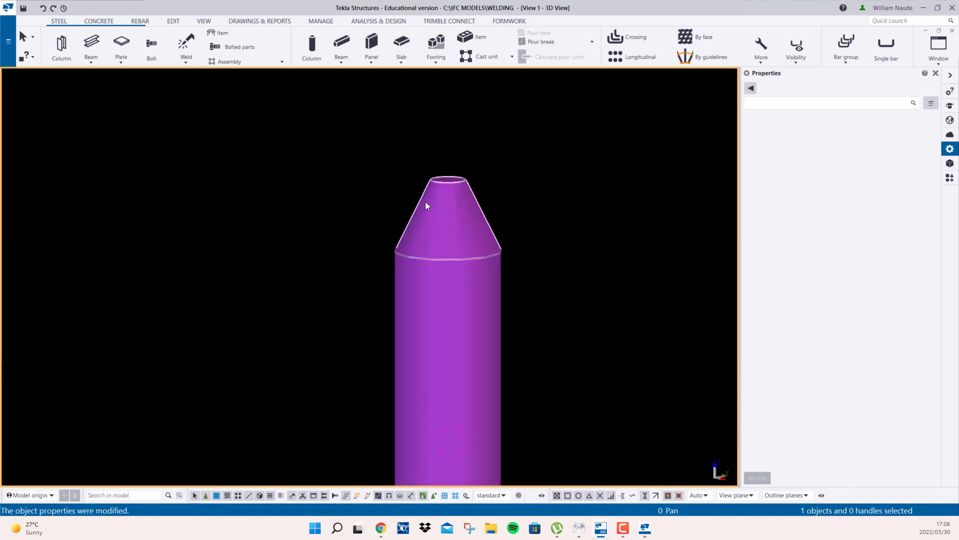
pyautogui.keyDown('ctrl'); pyautogui.moveTo(426, 202); pyautogui.dragTo(472, 292, button='middle'); pyautogui.keyUp('ctrl')
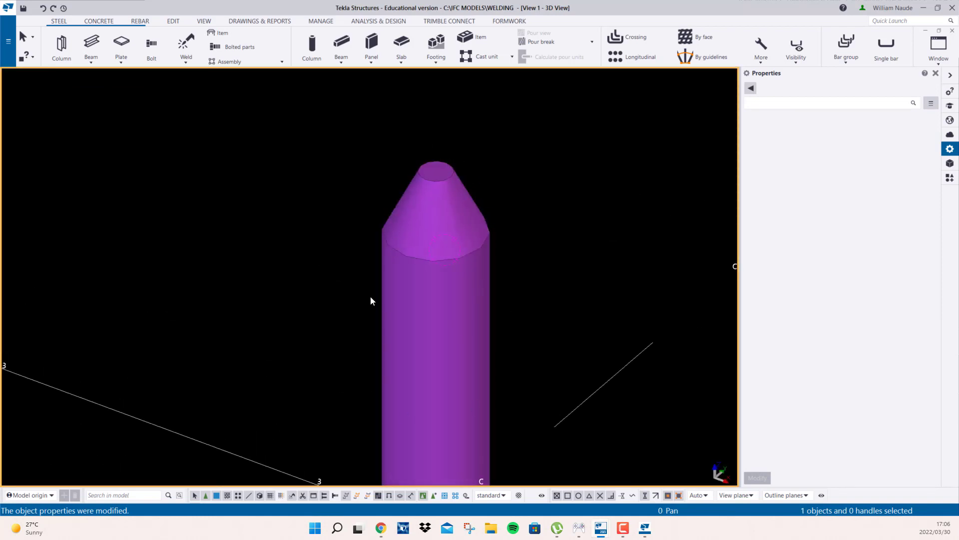
# Attach the cone to the rod as added material, end the command and redraw the view
pyautogui.click(172, 21)
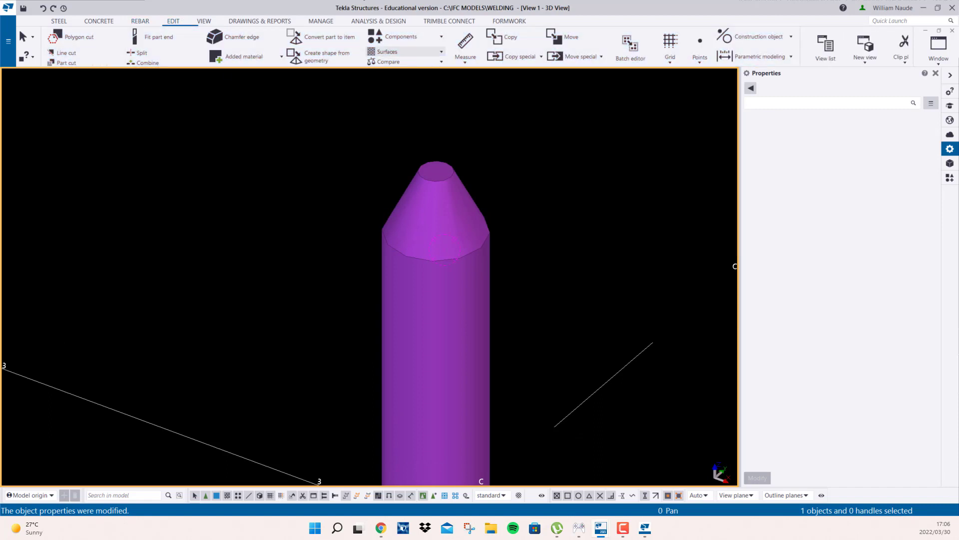
pyautogui.click(237, 58)
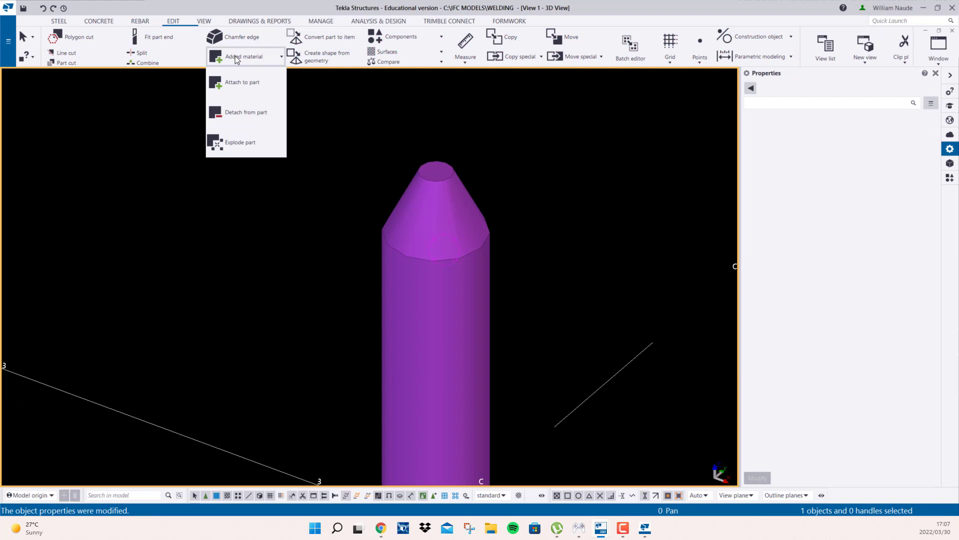
pyautogui.click(235, 85)
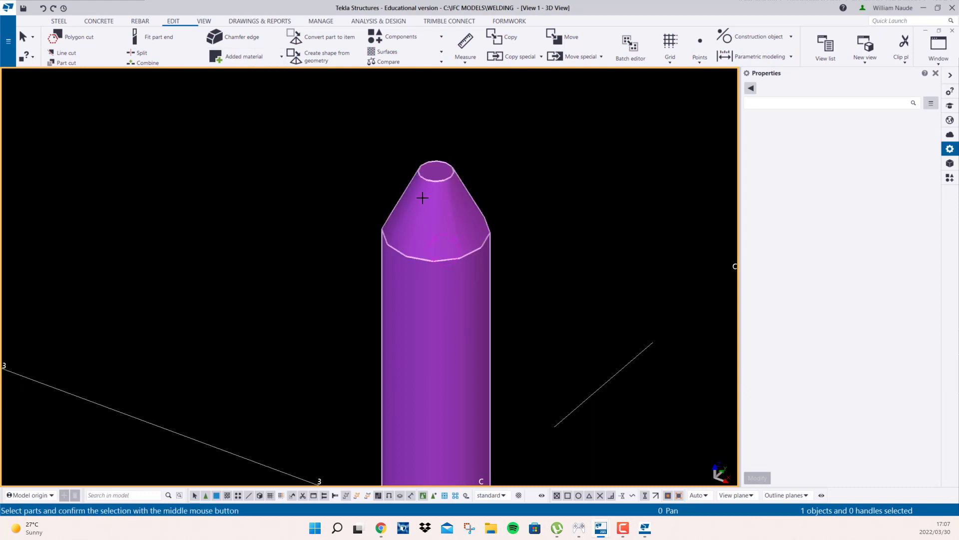
pyautogui.moveTo(438, 225); pyautogui.dragTo(467, 218, button='middle')
pyautogui.scroll(1, 467, 219)
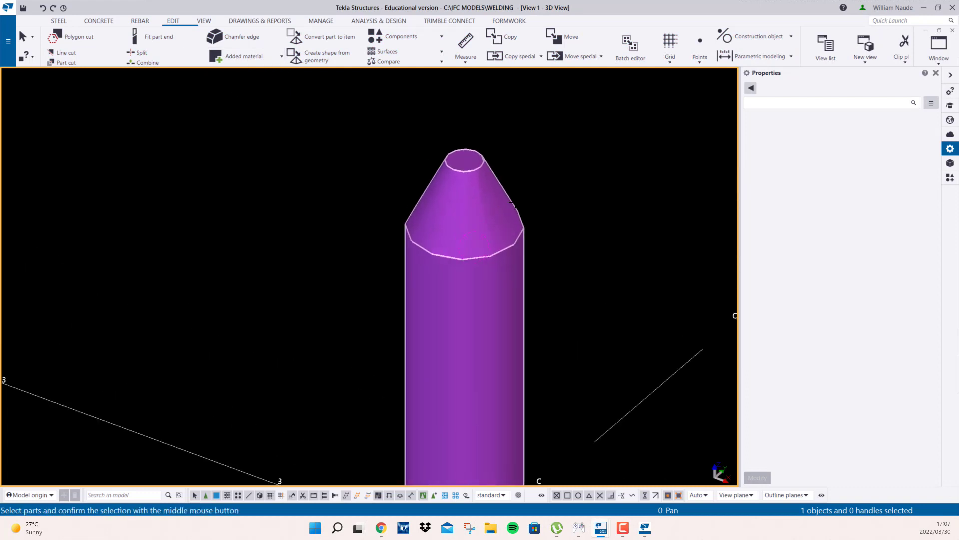
pyautogui.middleClick(511, 204)
pyautogui.rightClick(553, 174)
pyautogui.click(574, 179)
pyautogui.rightClick(564, 149)
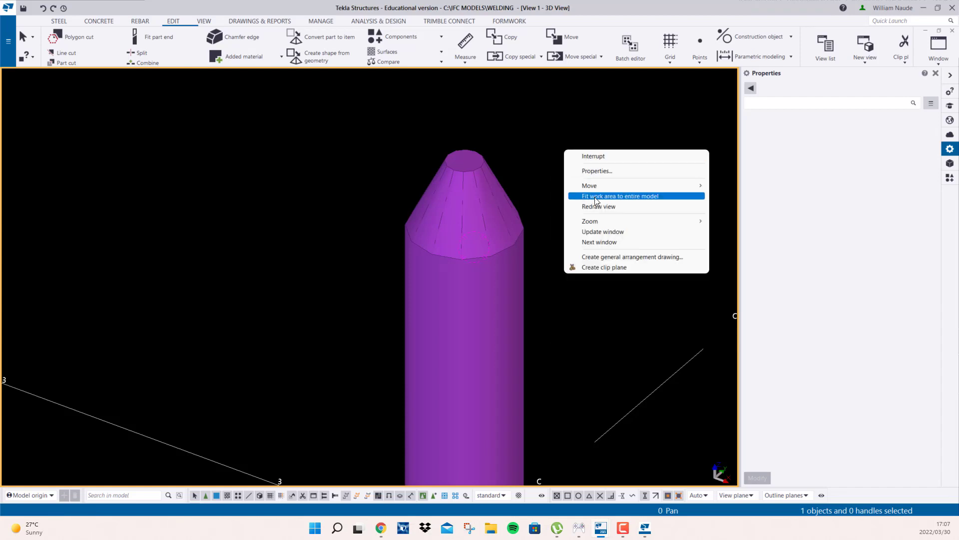
pyautogui.click(597, 207)
# Hide component symbols, fittings, and cuts and added material in the 3D view's display settings and apply the view properties
pyautogui.scroll(4, 469, 261)
pyautogui.doubleClick(620, 209)
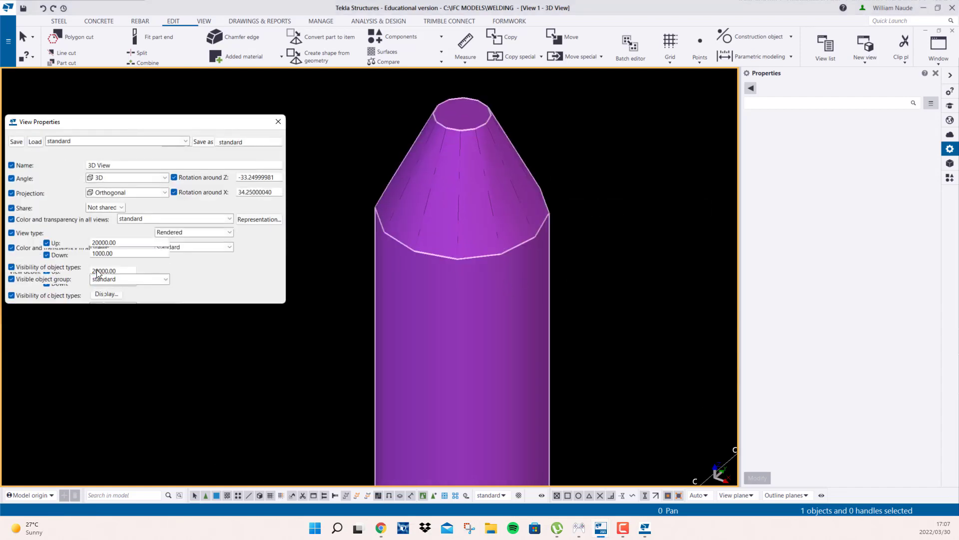
pyautogui.click(107, 265)
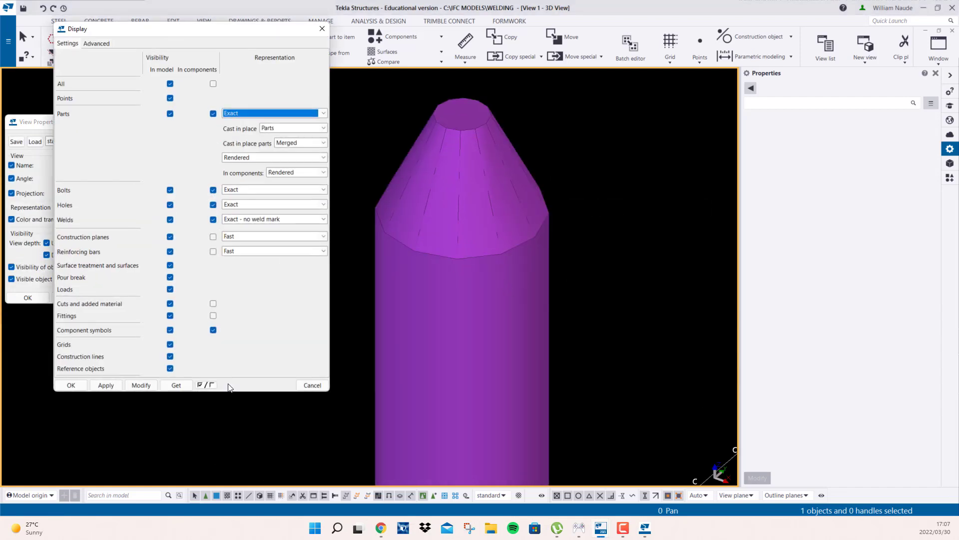
pyautogui.click(169, 329)
pyautogui.click(213, 330)
pyautogui.click(170, 315)
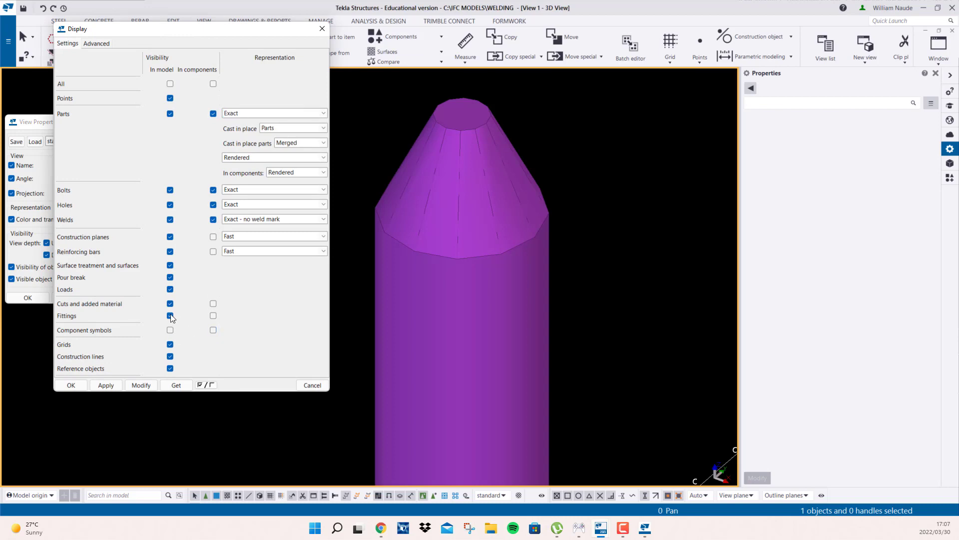
pyautogui.click(170, 303)
pyautogui.click(73, 384)
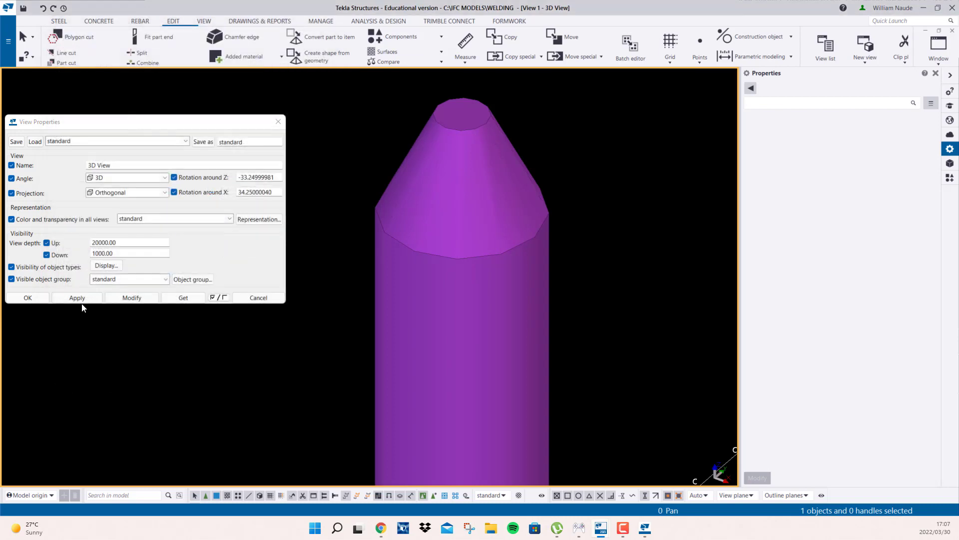
pyautogui.click(76, 301)
pyautogui.click(245, 300)
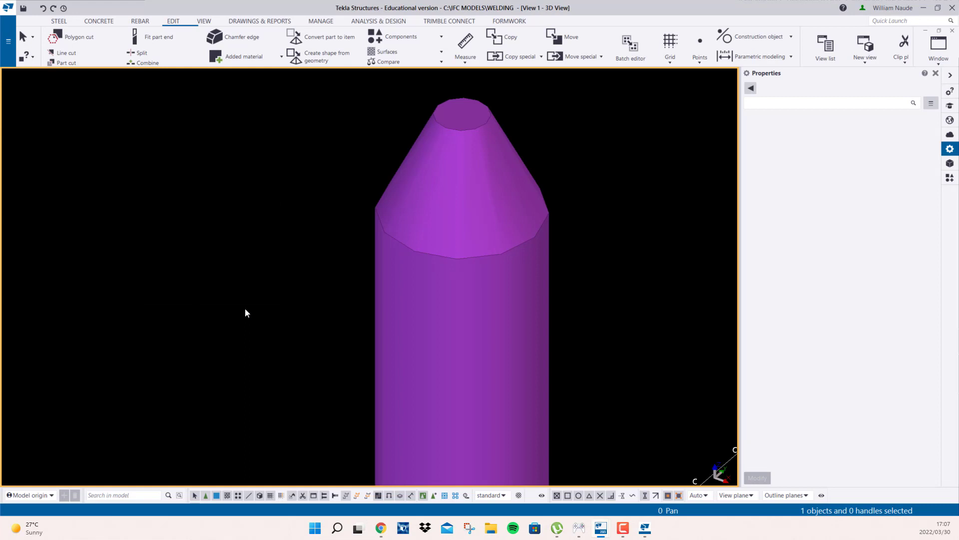
# Select the rod with its attached cone, inspect it from several angles and clear the selection
pyautogui.click(447, 326)
pyautogui.scroll(-3, 447, 326)
pyautogui.moveTo(468, 294)
pyautogui.keyDown('ctrl'); pyautogui.mouseDown(button='middle')
pyautogui.moveTo(456, 336)
pyautogui.moveTo(610, 214)
pyautogui.moveTo(488, 296)
pyautogui.moveTo(329, 274)
pyautogui.moveTo(565, 253)
pyautogui.moveTo(441, 353)
pyautogui.moveTo(377, 330)
pyautogui.mouseUp(button='middle'); pyautogui.keyUp('ctrl')
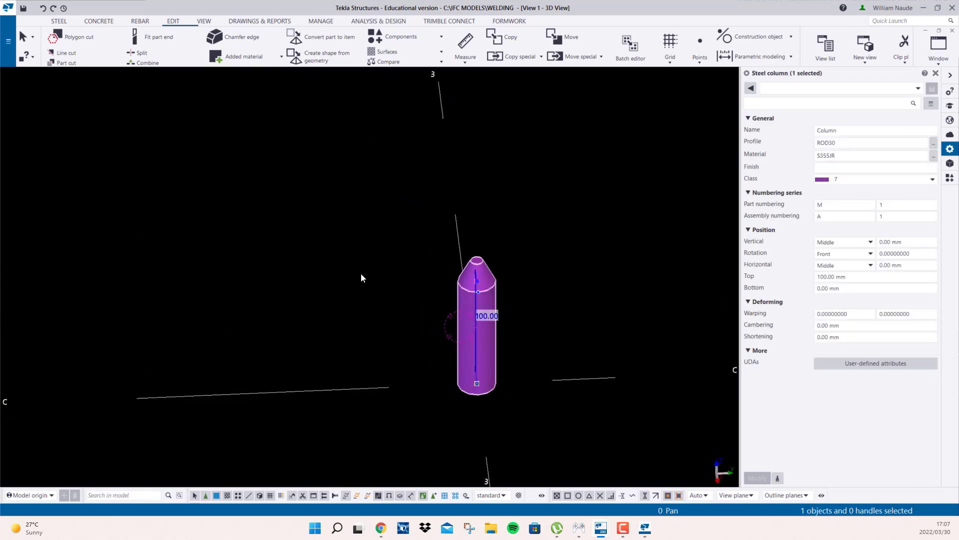
pyautogui.click(362, 277)
pyautogui.keyDown('ctrl'); pyautogui.moveTo(475, 321); pyautogui.dragTo(556, 263, button='middle'); pyautogui.keyUp('ctrl')
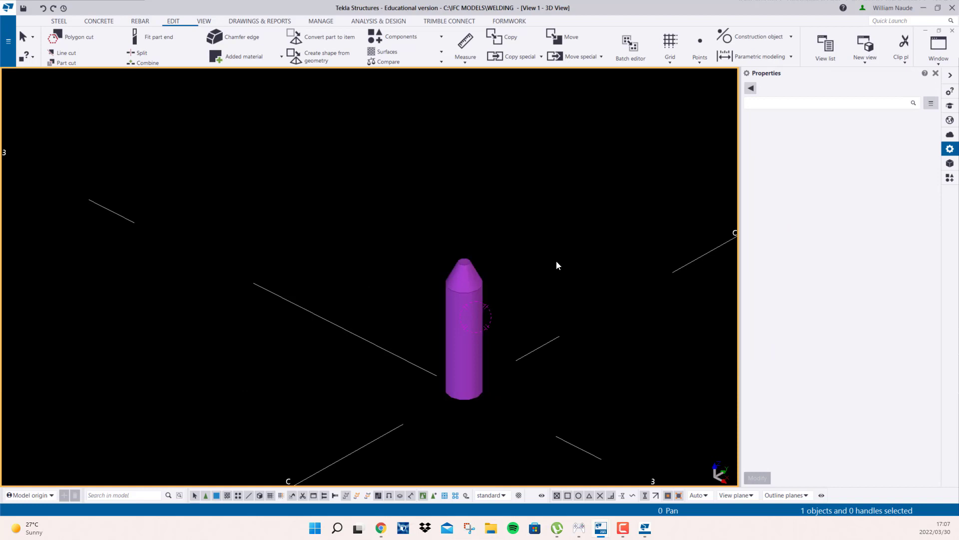
# Open the document manager and perform numbering on the model
pyautogui.click(244, 21)
pyautogui.click(66, 46)
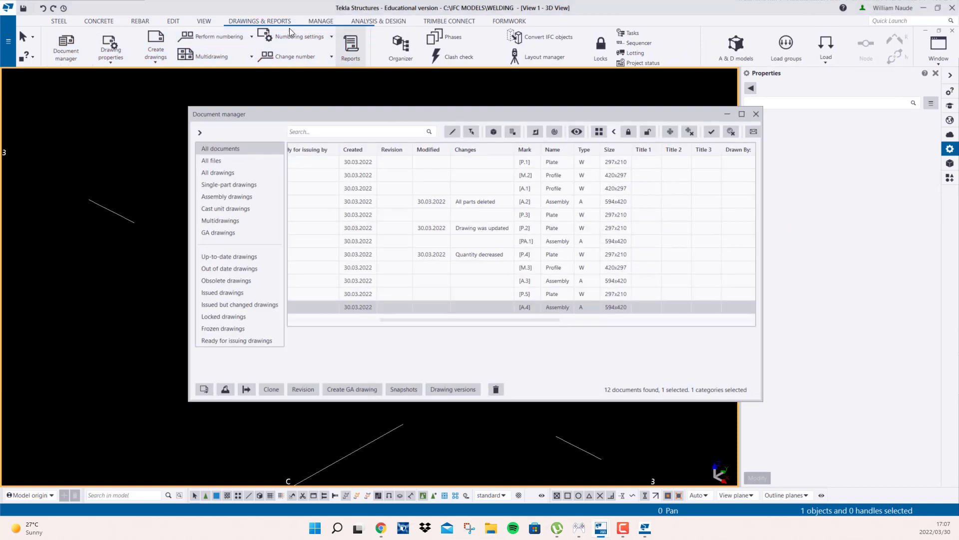
pyautogui.click(214, 42)
pyautogui.click(217, 110)
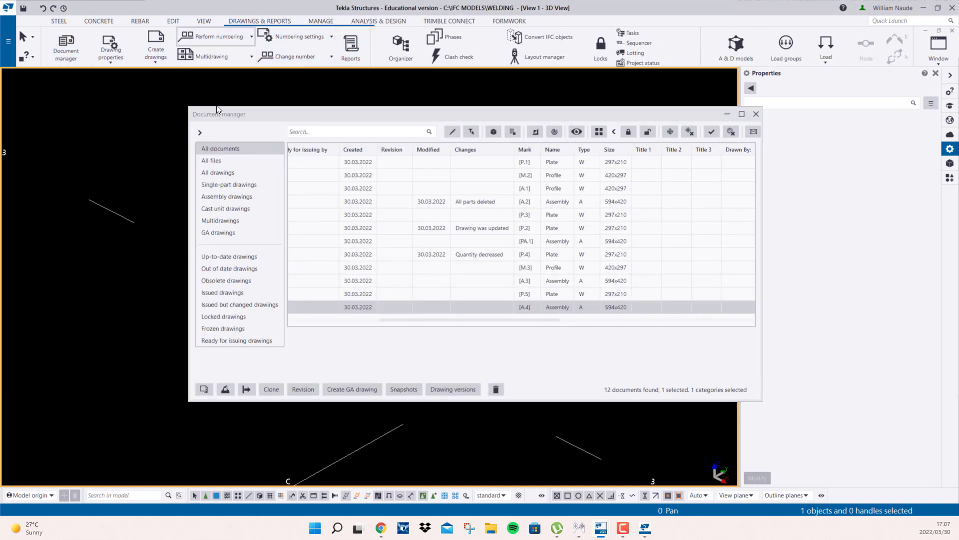
# Create the rod's drawings with the AutoDrawings wizard using Cheetah - B - landscape only and close the wizard
pyautogui.click(950, 177)
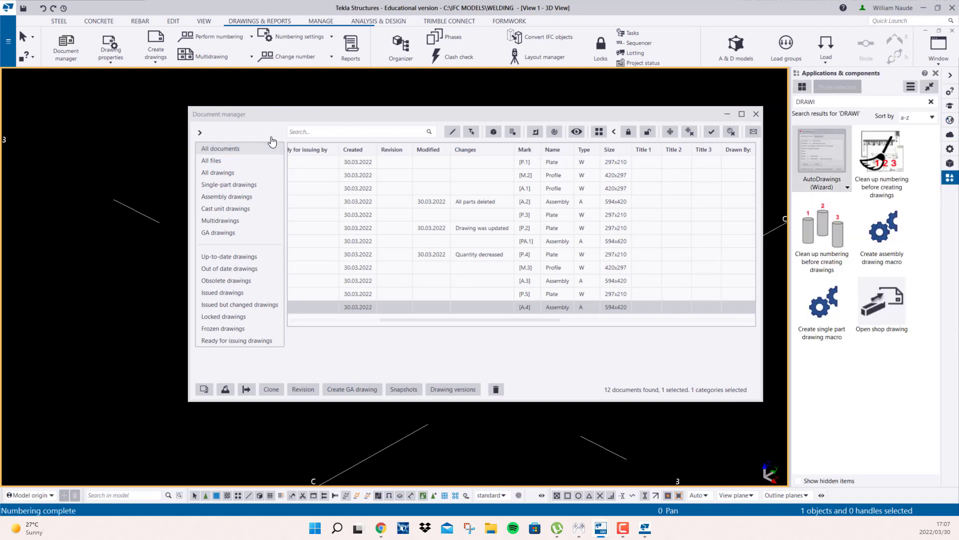
pyautogui.click(526, 154)
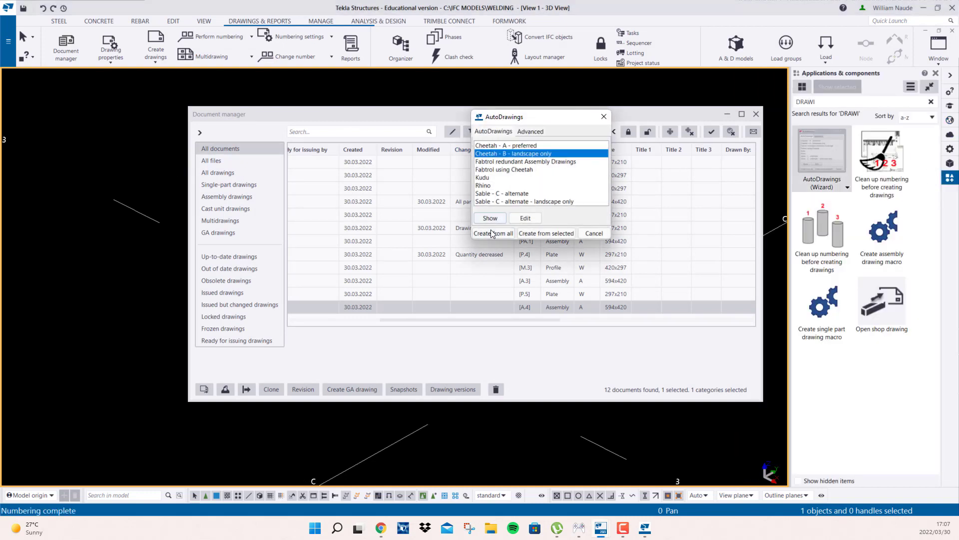
pyautogui.click(605, 116)
# Select the model part belonging to drawing A.5 and filter the document list to the drawings of the selected part
pyautogui.moveTo(574, 114); pyautogui.dragTo(344, 80)
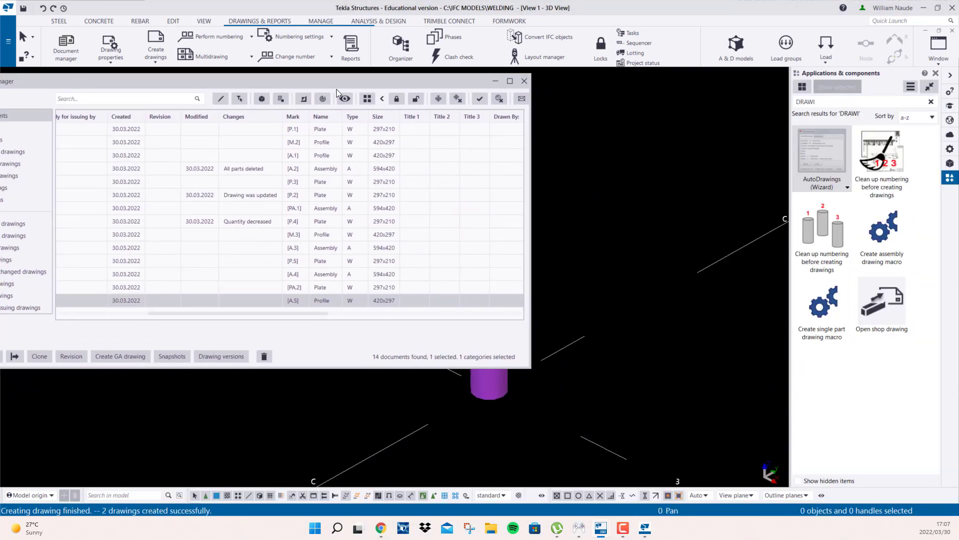
pyautogui.click(262, 97)
pyautogui.moveTo(375, 83); pyautogui.dragTo(580, 89)
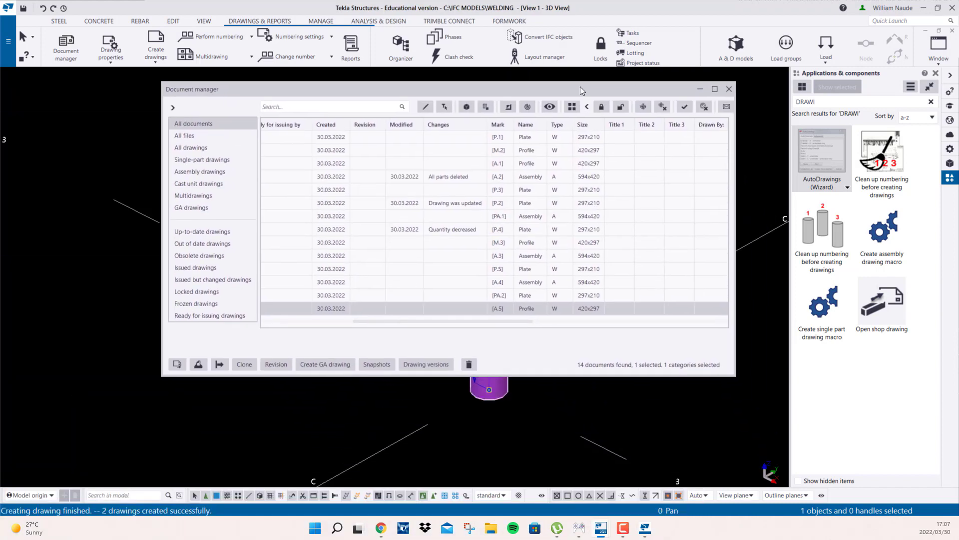
pyautogui.click(486, 107)
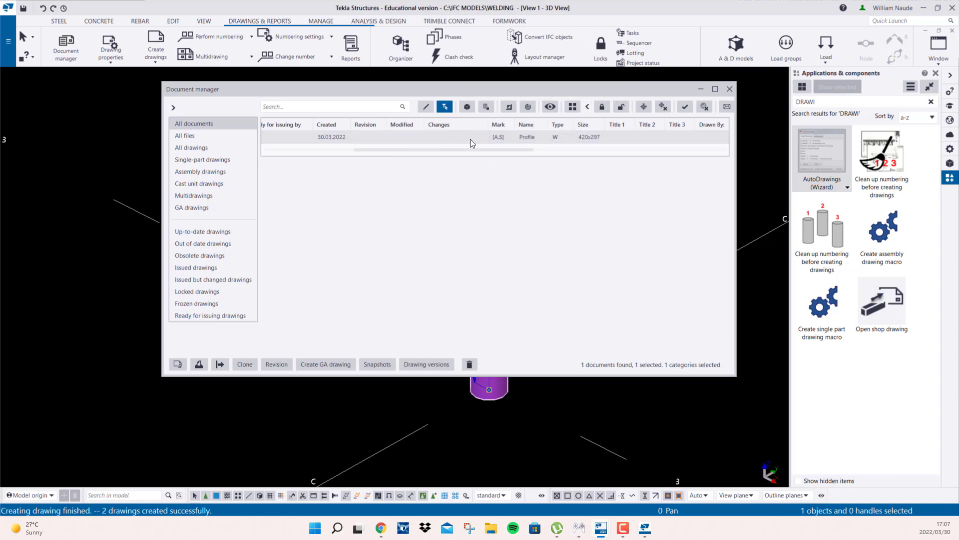
# Open the A.5 profile drawing and minimize the document manager
pyautogui.moveTo(525, 90)
pyautogui.mouseDown()
pyautogui.moveTo(563, 397)
pyautogui.moveTo(537, 99)
pyautogui.mouseUp()
pyautogui.doubleClick(516, 146)
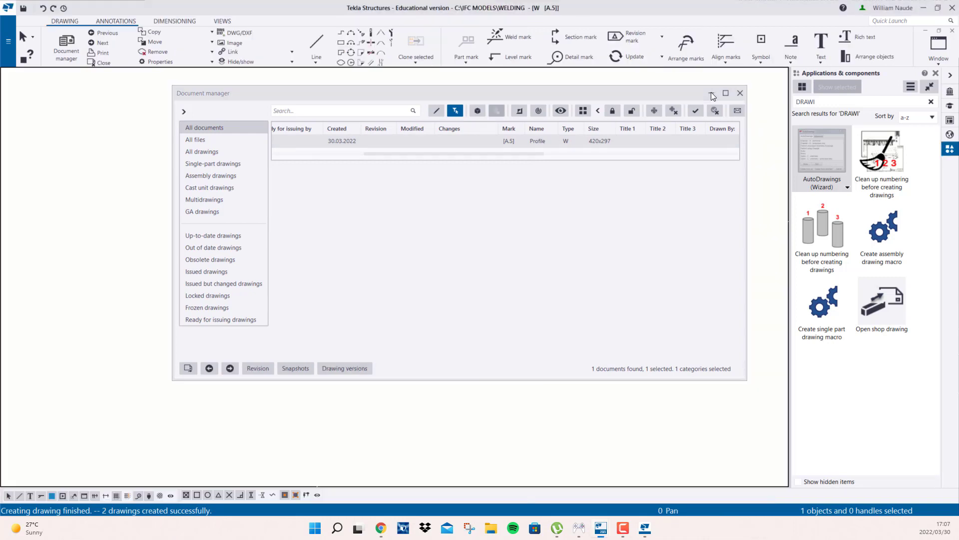
pyautogui.click(711, 93)
# Examine the front view, overall dimension and material list of the A.5 drawing and close the drawing
pyautogui.scroll(2, 159, 433)
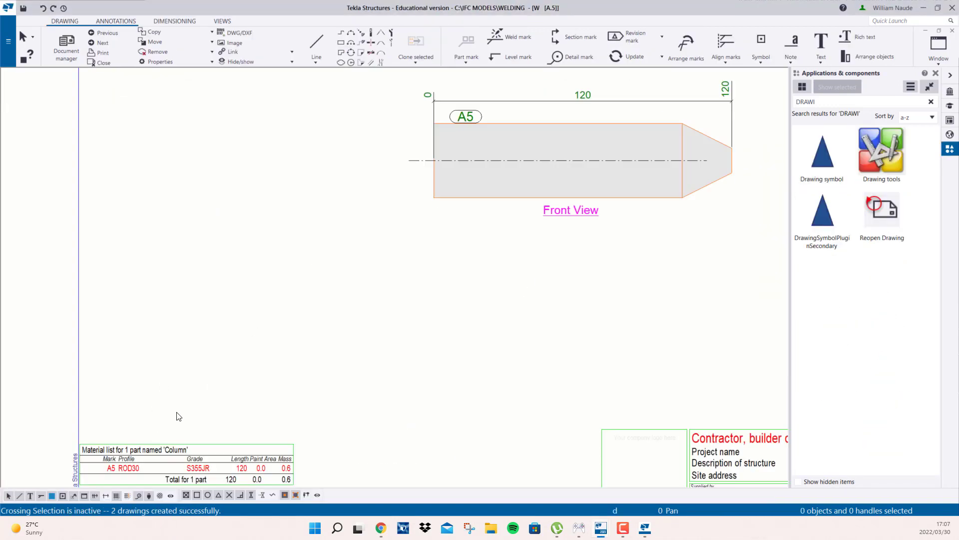
pyautogui.moveTo(441, 246)
pyautogui.mouseDown(button='middle')
pyautogui.moveTo(345, 290)
pyautogui.moveTo(651, 149)
pyautogui.mouseUp(button='middle')
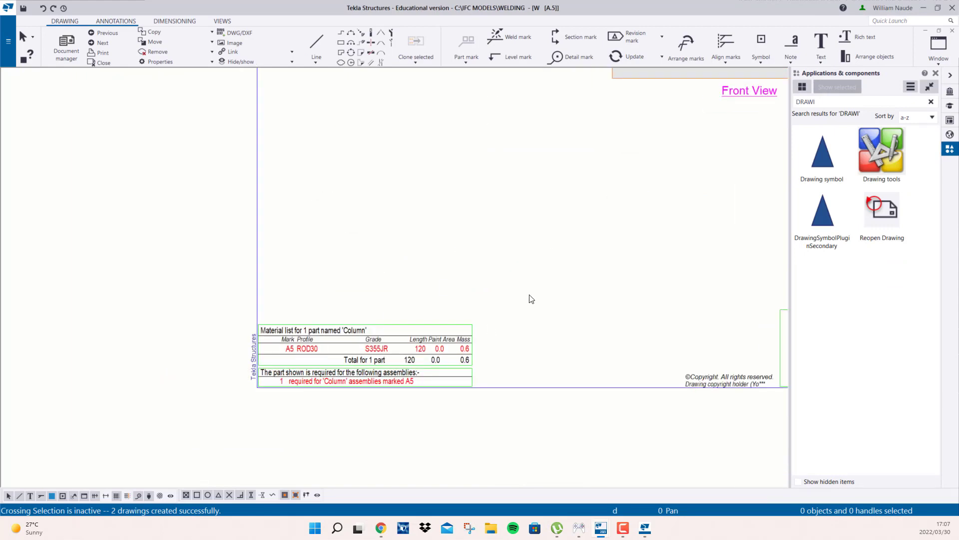
pyautogui.moveTo(530, 295)
pyautogui.mouseDown(button='middle')
pyautogui.moveTo(302, 406)
pyautogui.moveTo(224, 427)
pyautogui.moveTo(482, 241)
pyautogui.mouseUp(button='middle')
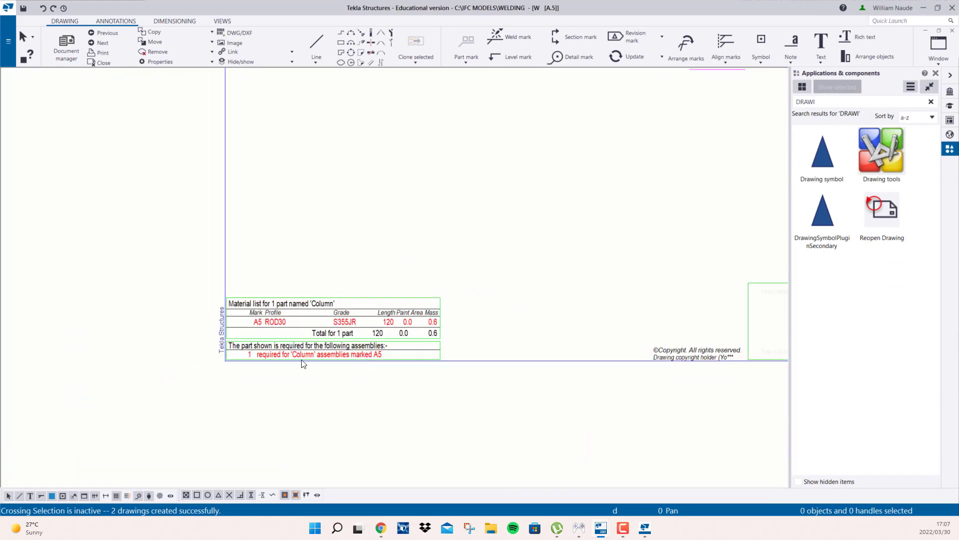
pyautogui.moveTo(505, 280); pyautogui.dragTo(237, 443, button='middle')
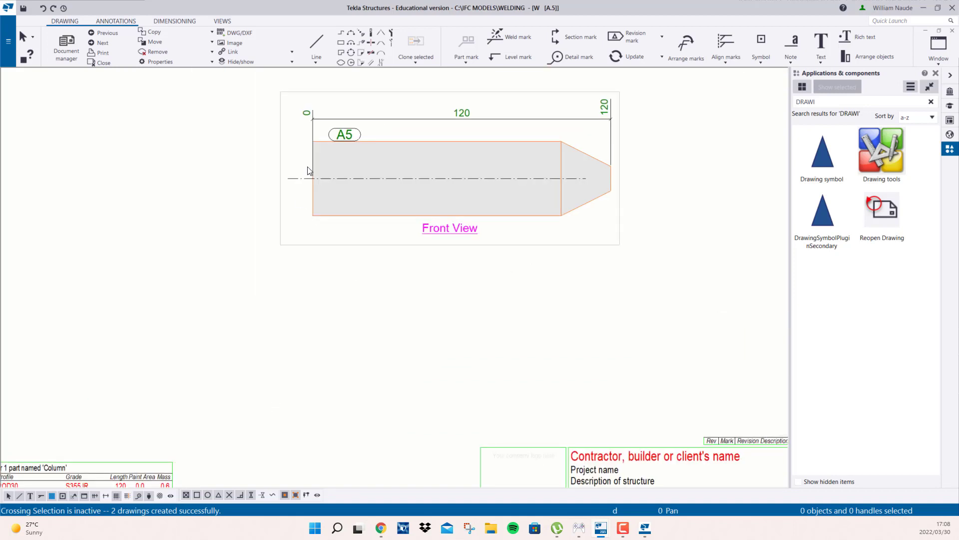
pyautogui.moveTo(282, 288); pyautogui.dragTo(576, 206, button='middle')
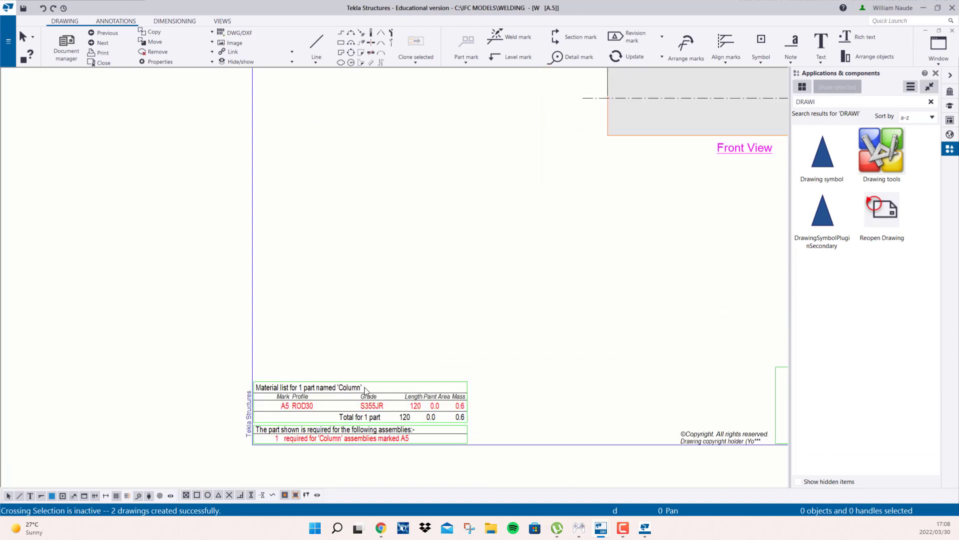
pyautogui.moveTo(749, 128); pyautogui.dragTo(434, 304, button='middle')
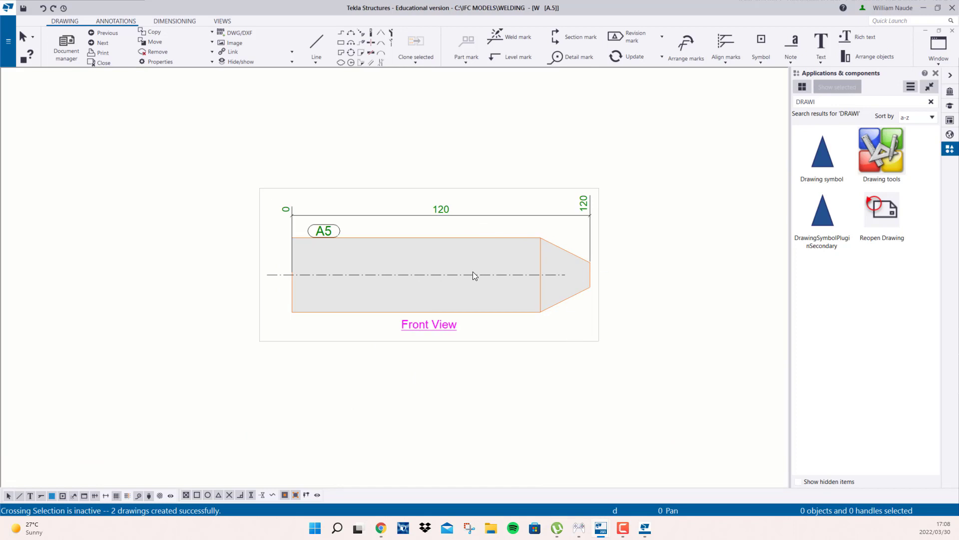
pyautogui.scroll(-4, 378, 315)
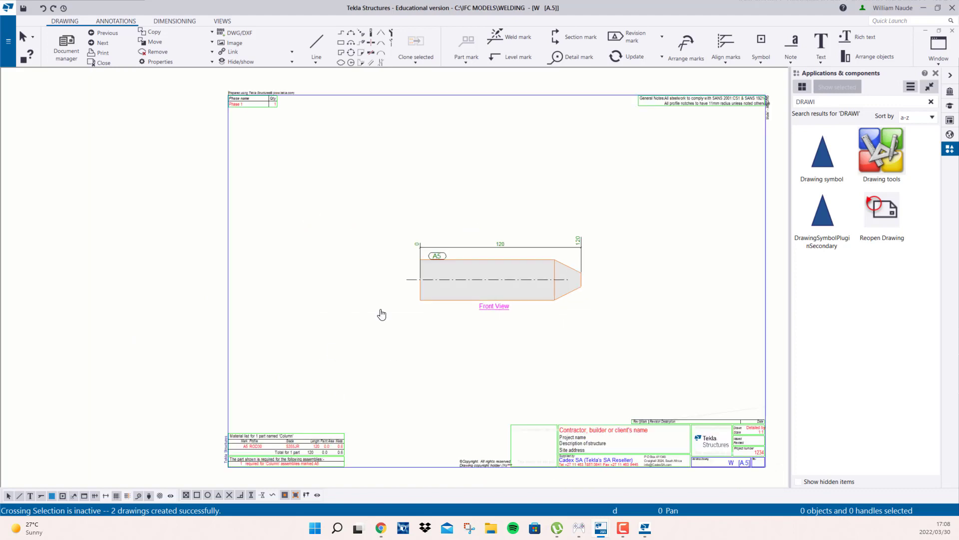
pyautogui.scroll(6, 427, 293)
pyautogui.scroll(-3, 426, 293)
pyautogui.moveTo(743, 164); pyautogui.dragTo(576, 296, button='middle')
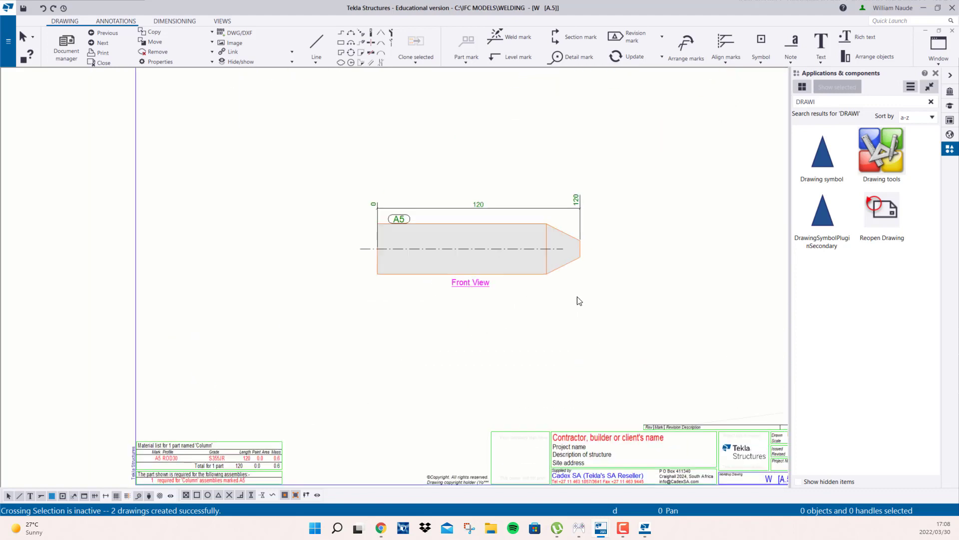
pyautogui.click(953, 30)
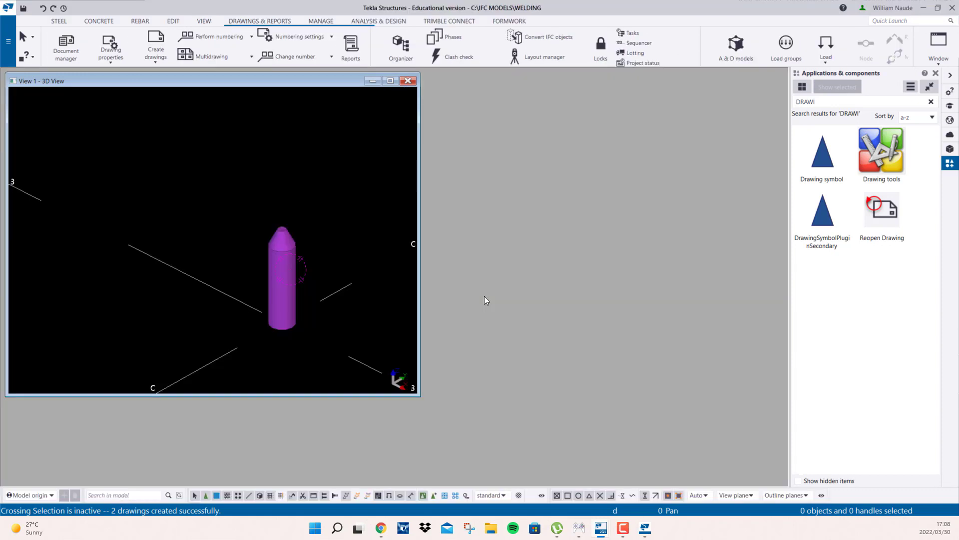
# Maximize the 3D view and delete the pointed rod from the model
pyautogui.click(390, 81)
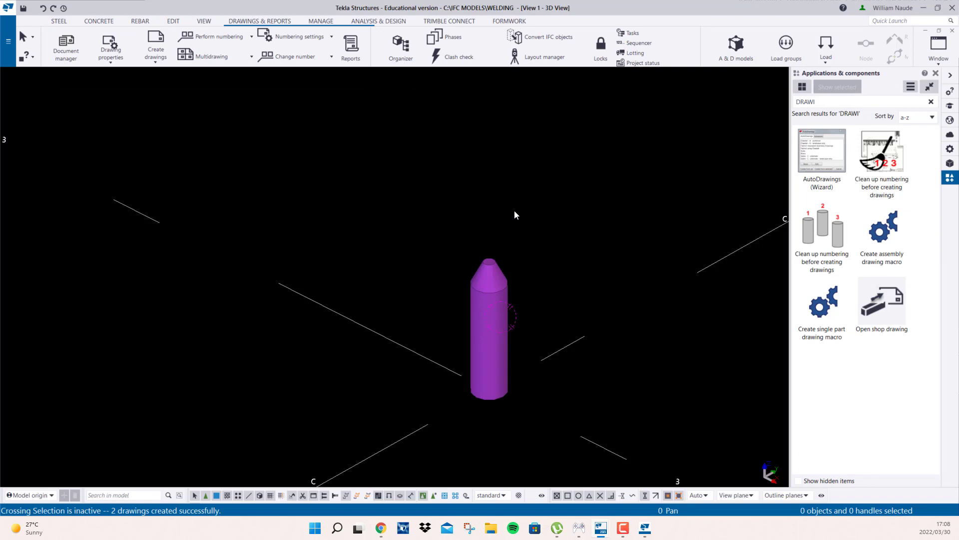
pyautogui.scroll(-5, 514, 209)
pyautogui.keyDown('ctrl'); pyautogui.moveTo(521, 206); pyautogui.dragTo(503, 262, button='middle'); pyautogui.keyUp('ctrl')
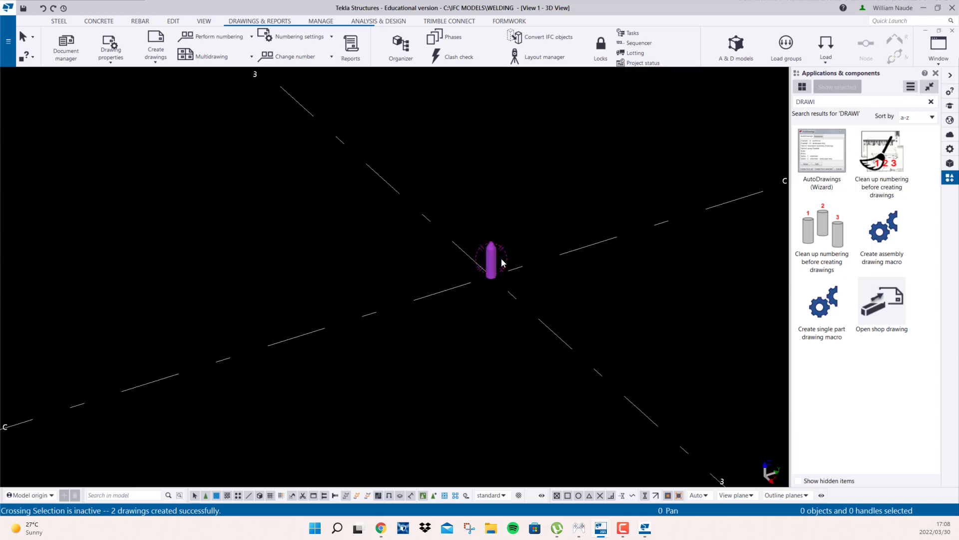
pyautogui.click(494, 258)
pyautogui.press('Delete')
pyautogui.scroll(-4, 410, 217)
pyautogui.moveTo(370, 137); pyautogui.dragTo(388, 279, button='middle')
pyautogui.scroll(-3, 389, 280)
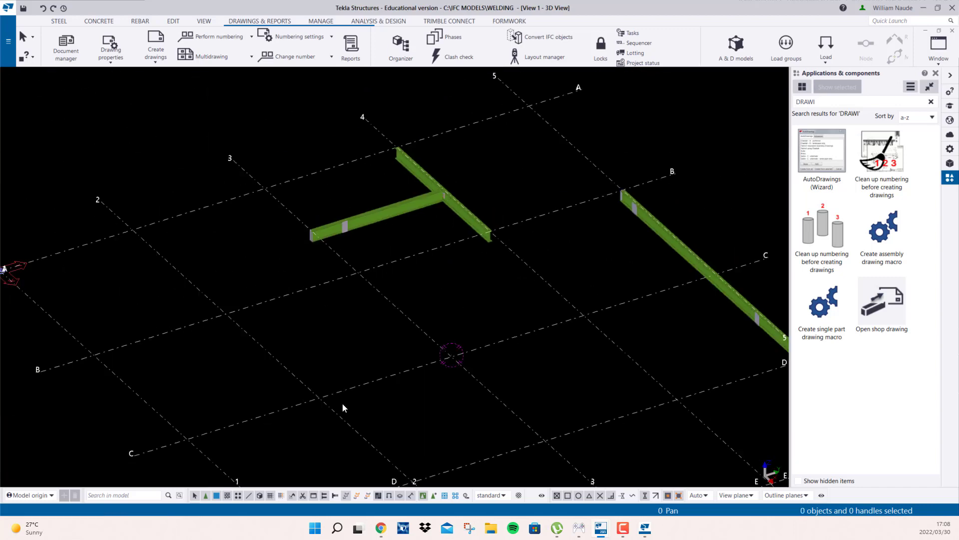
pyautogui.scroll(-1, 377, 256)
pyautogui.moveTo(607, 299); pyautogui.dragTo(442, 192, button='middle')
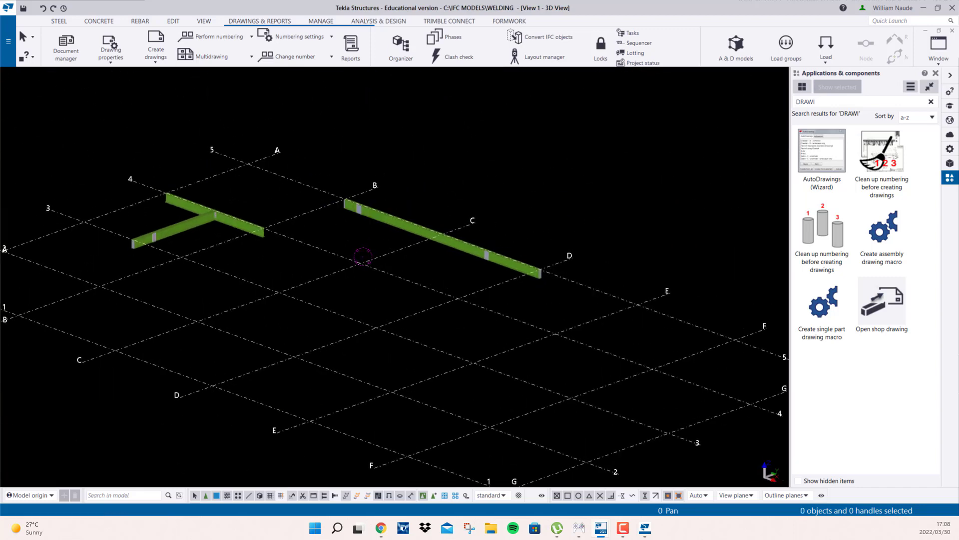